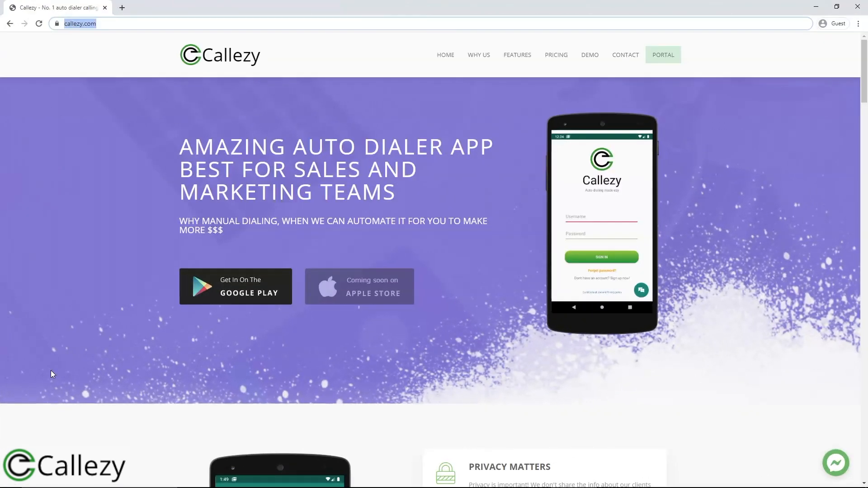
{"action": "type", "text": "ww"}
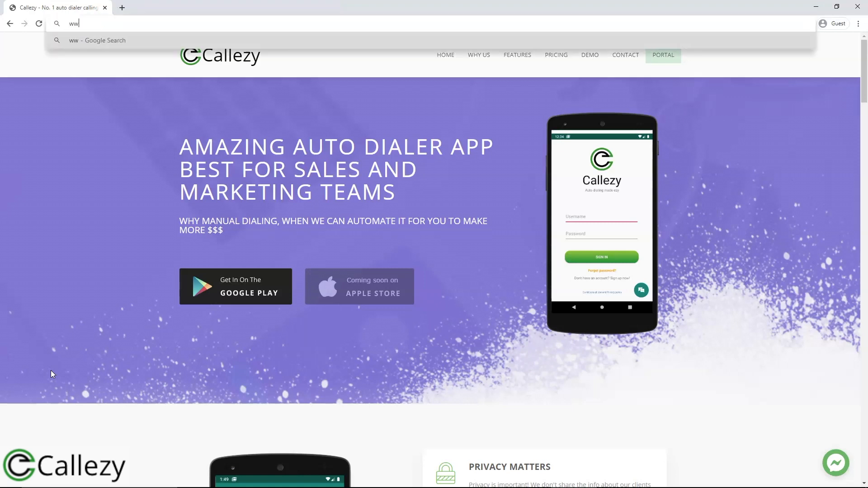
{"action": "type", "text": "w.callezy.com"}
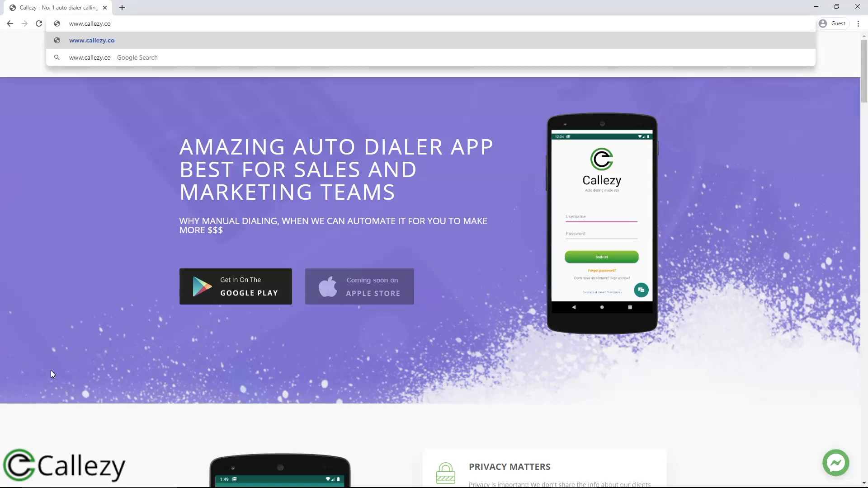
{"action": "key", "text": "Return"}
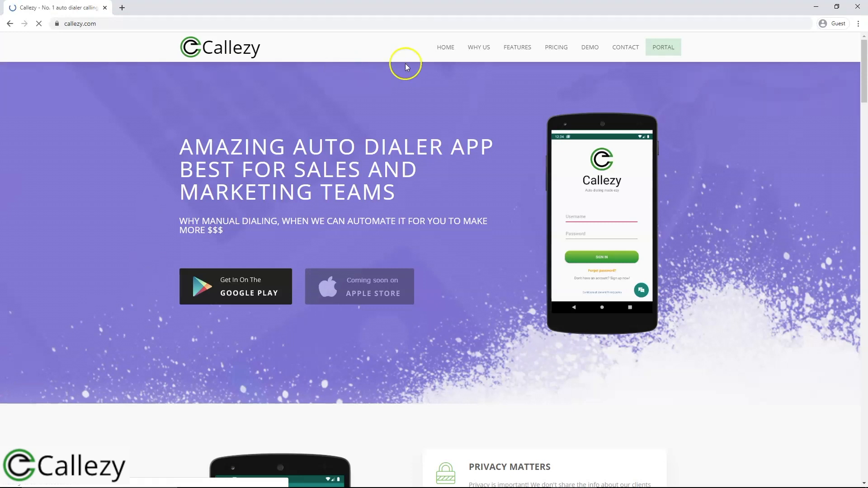
Open the PORTAL sign-in page and load app.callezy.com in a new tab.
{"action": "left_click", "coordinate": [663, 55]}
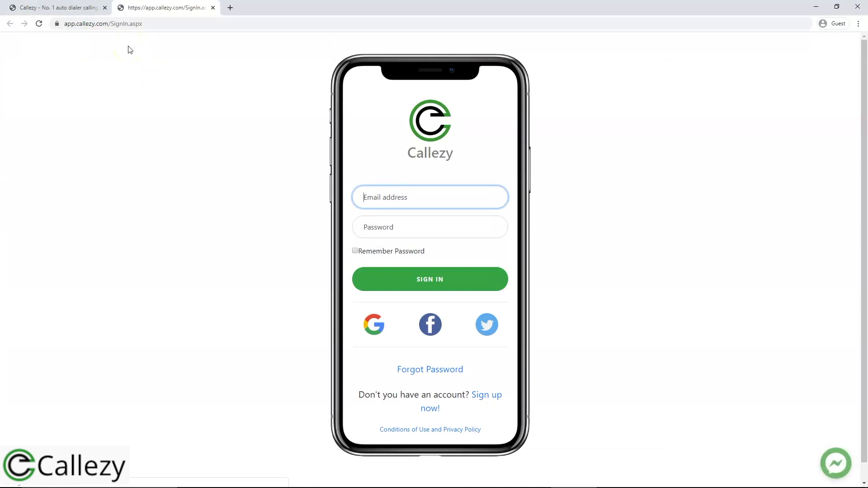
{"action": "left_click", "coordinate": [229, 8]}
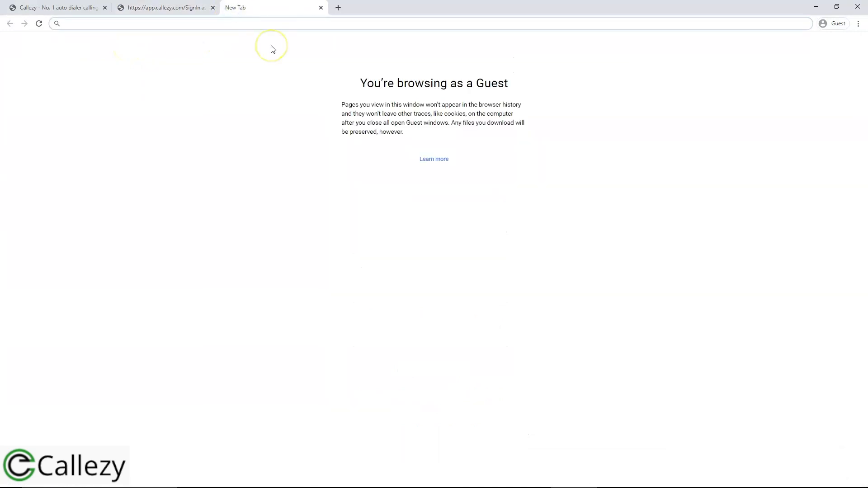
{"action": "type", "text": "app.ca"}
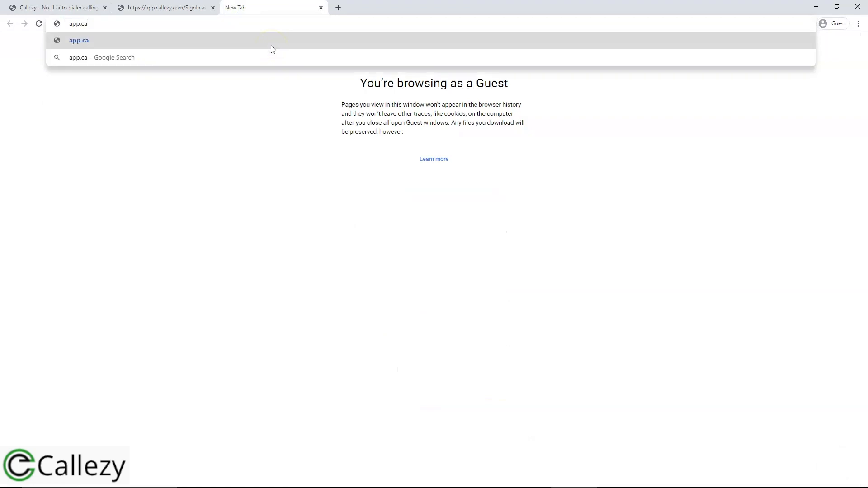
{"action": "type", "text": "llezy.com"}
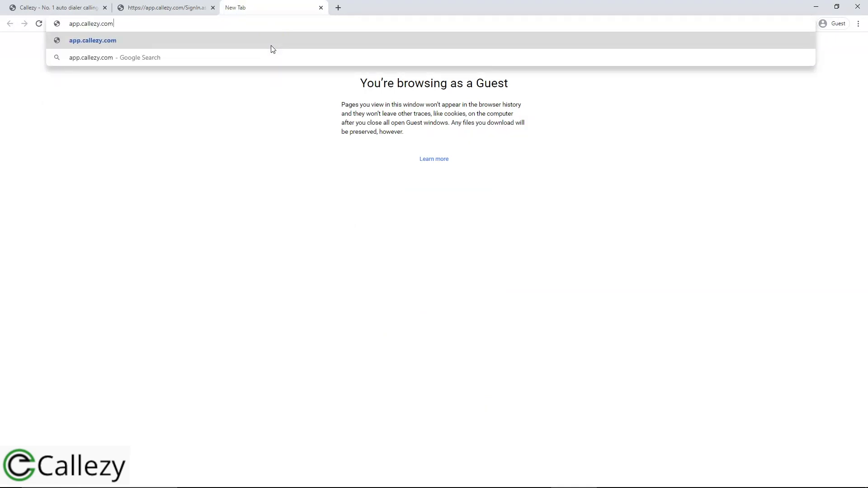
{"action": "key", "text": "Return"}
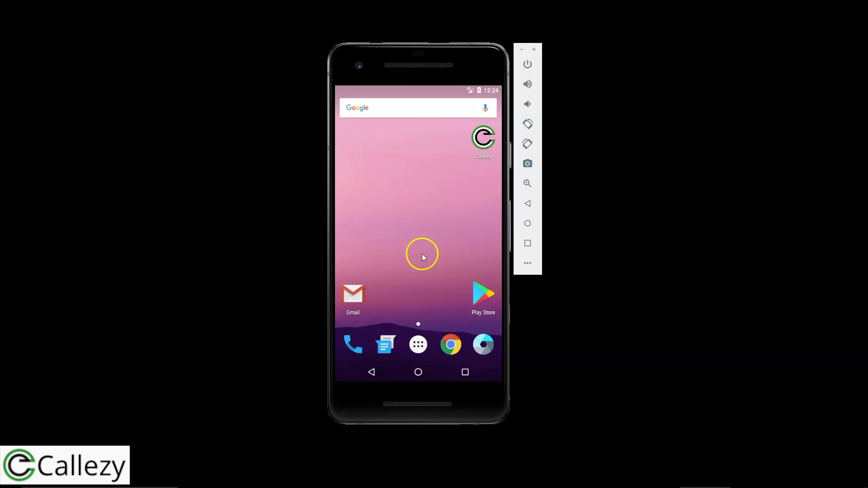
Search the Play Store for 'callezy' and open the Callezy app's store page.
{"action": "left_click", "coordinate": [488, 296]}
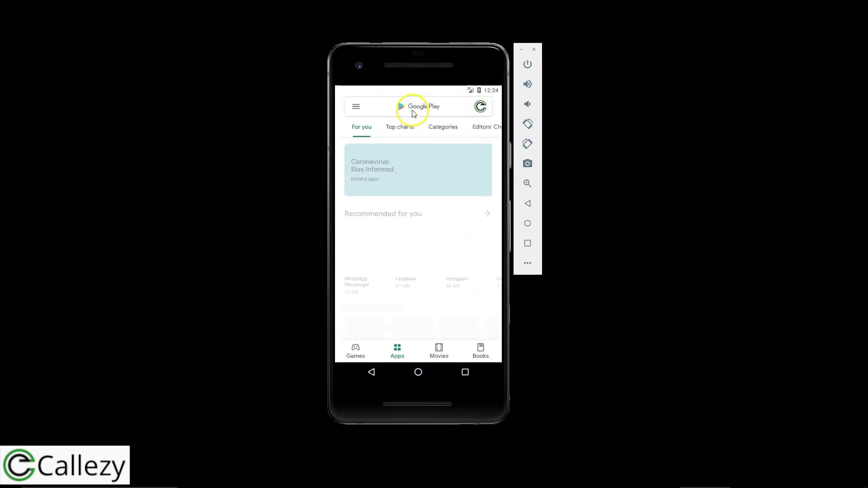
{"action": "left_click", "coordinate": [415, 111]}
{"action": "type", "text": "callezy"}
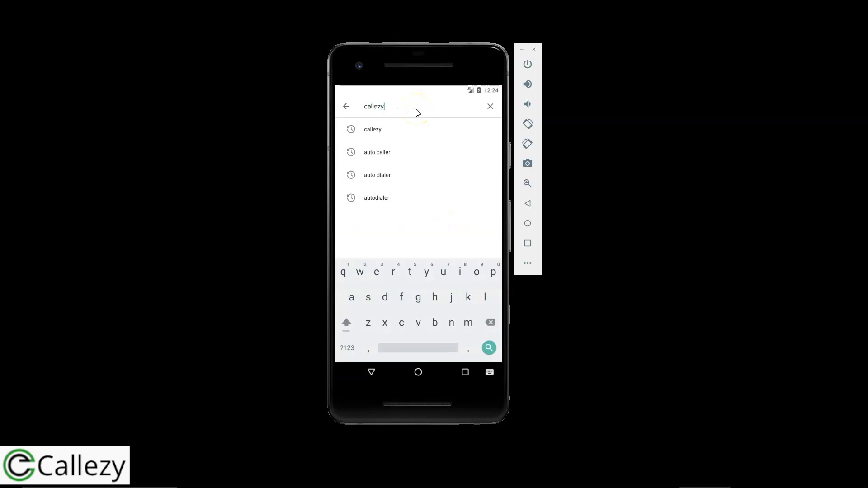
{"action": "key", "text": "Return"}
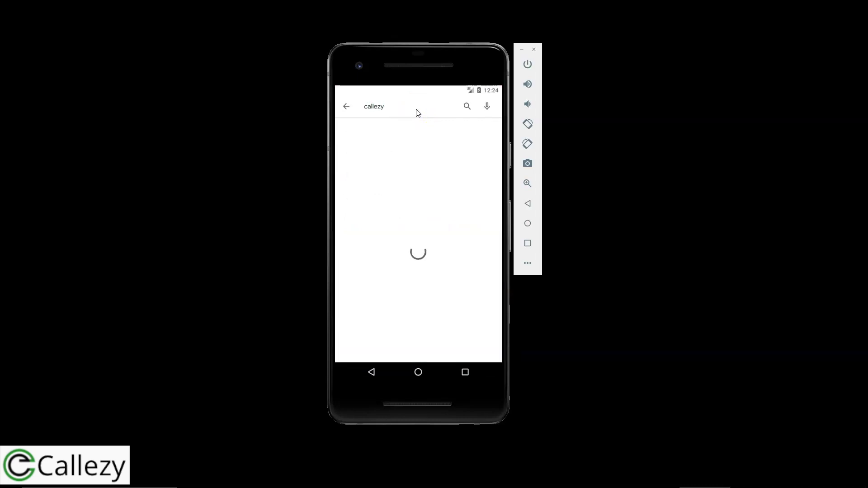
{"action": "left_click", "coordinate": [408, 154]}
{"action": "left_click", "coordinate": [417, 155]}
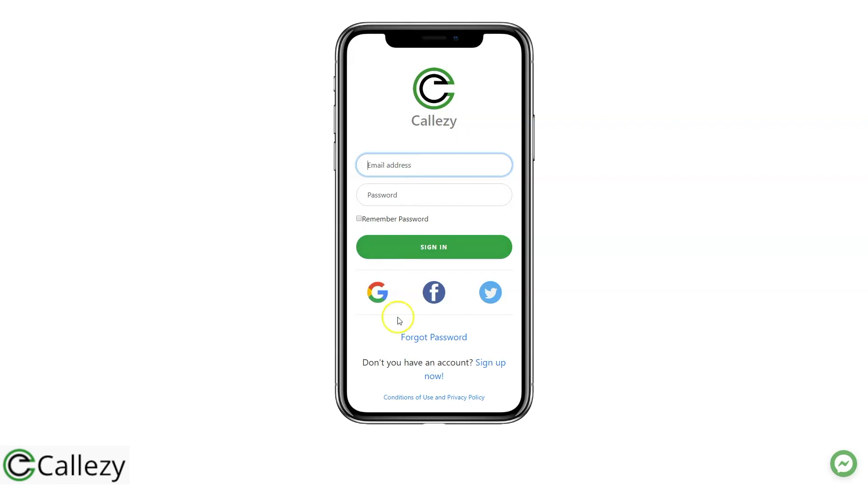
Fill the sign-up form with name Demo, the account e-mail, a password and a referral code.
{"action": "left_click", "coordinate": [494, 367]}
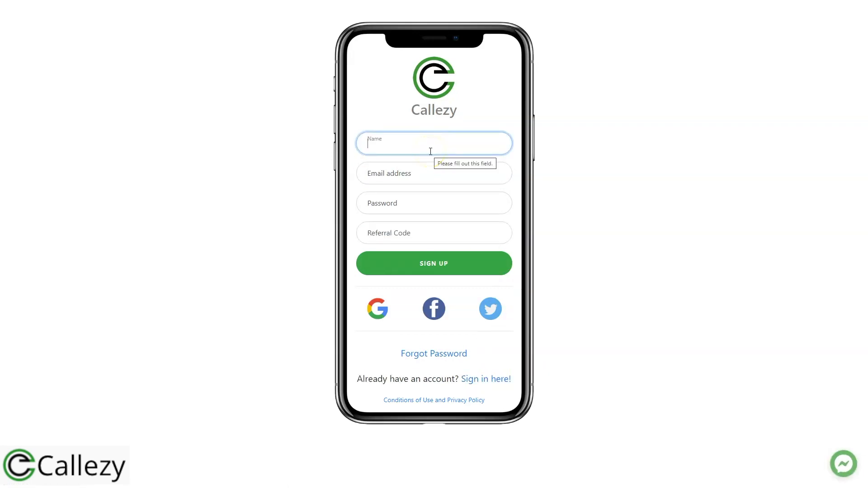
{"action": "type", "text": "Demo"}
{"action": "key", "text": "Tab"}
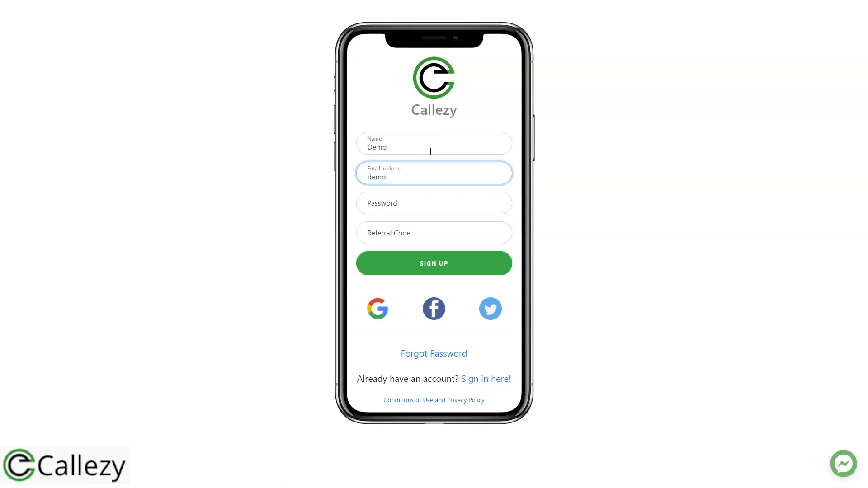
{"action": "key", "text": "Tab"}
{"action": "type", "text": "123456"}
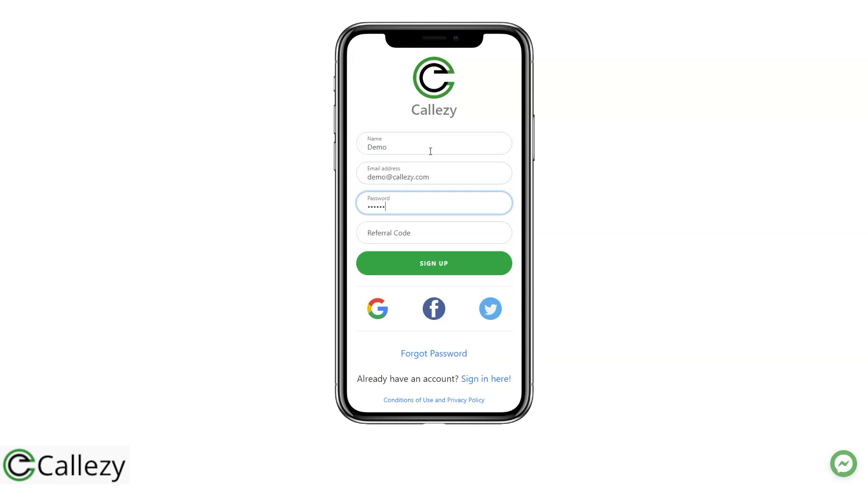
{"action": "key", "text": "Tab"}
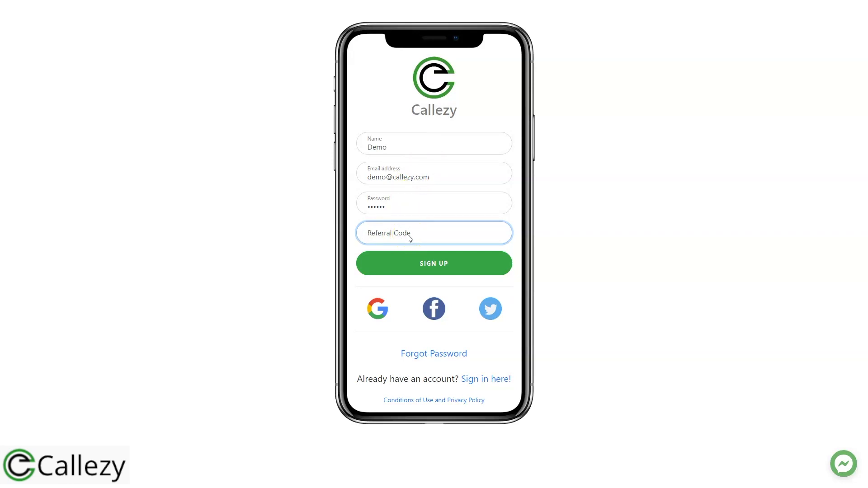
Clear the referral code and submit the web sign-up form.
{"action": "double_click", "coordinate": [408, 235]}
{"action": "key", "text": "BackSpace"}
{"action": "left_click", "coordinate": [429, 266]}
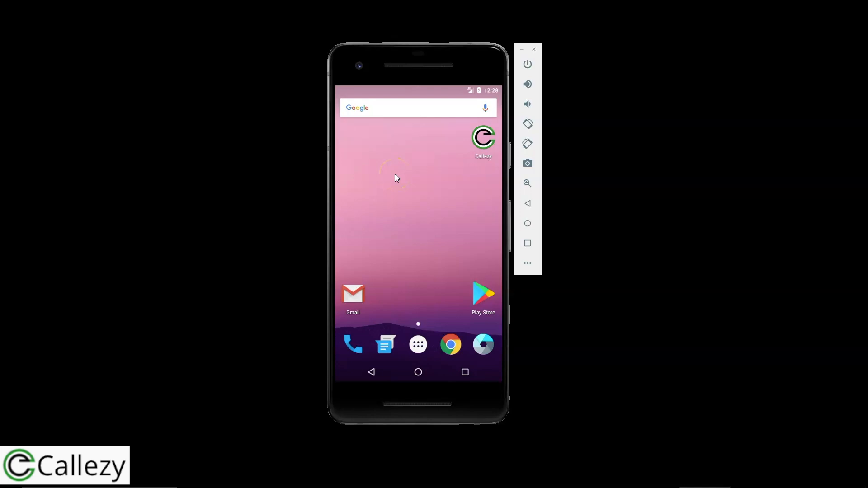
Launch the Callezy app, open its sign-up form, and enter the account e-mail and password.
{"action": "left_click", "coordinate": [485, 143]}
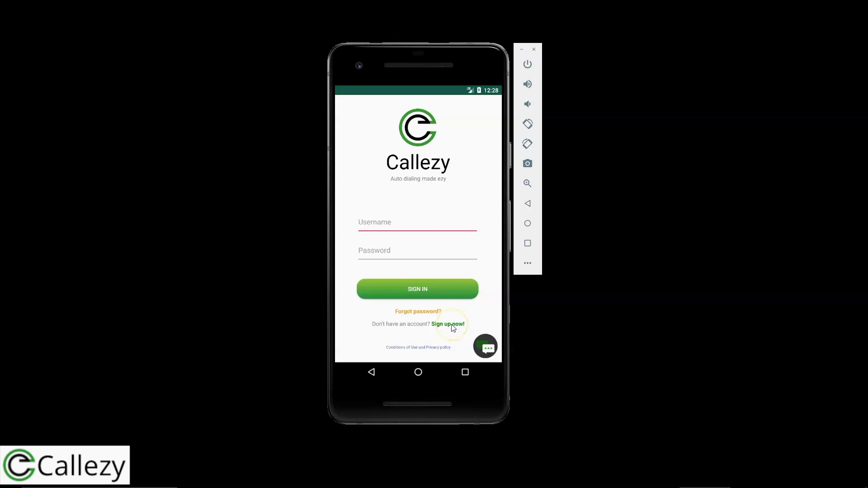
{"action": "left_click", "coordinate": [452, 325]}
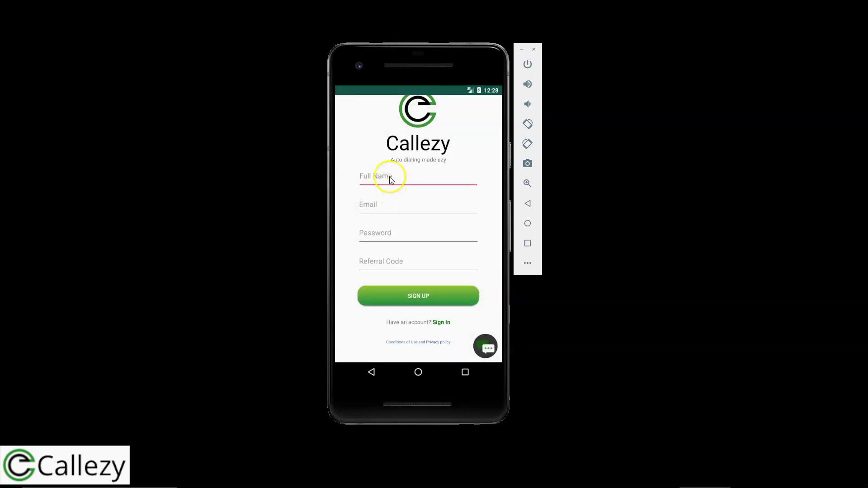
{"action": "left_click", "coordinate": [372, 161]}
{"action": "left_click", "coordinate": [374, 204]}
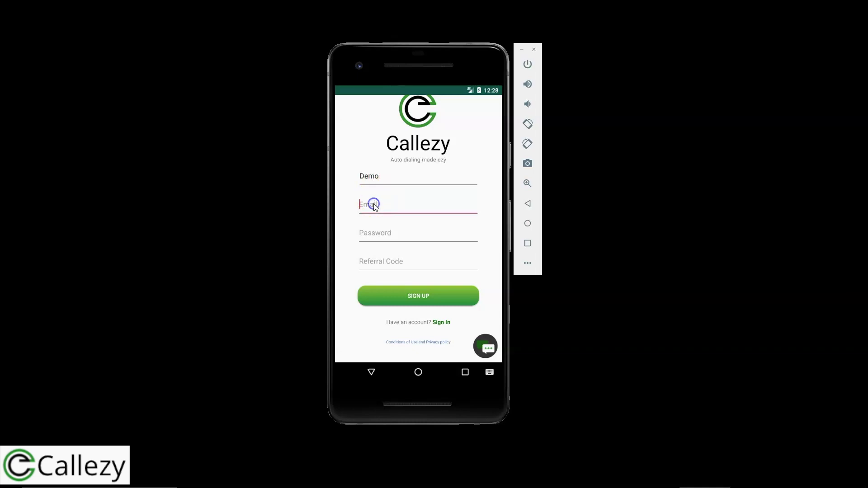
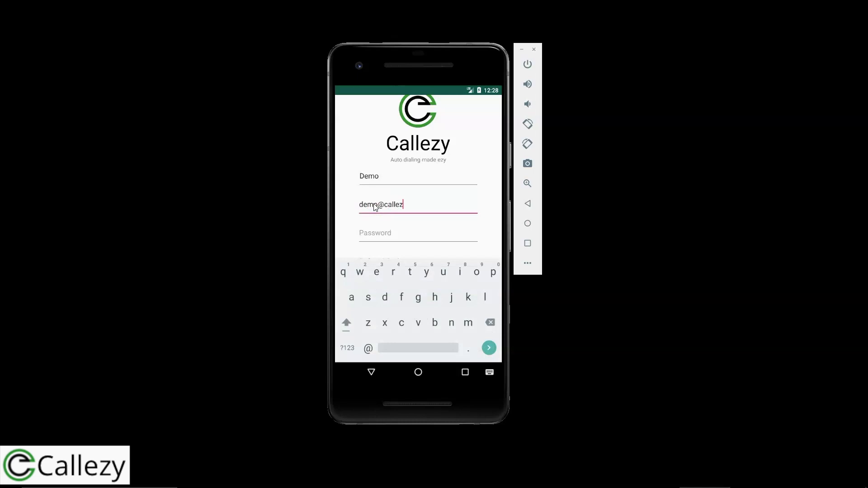
{"action": "left_click", "coordinate": [410, 208]}
{"action": "type", "text": ".com"}
{"action": "key", "text": "Tab"}
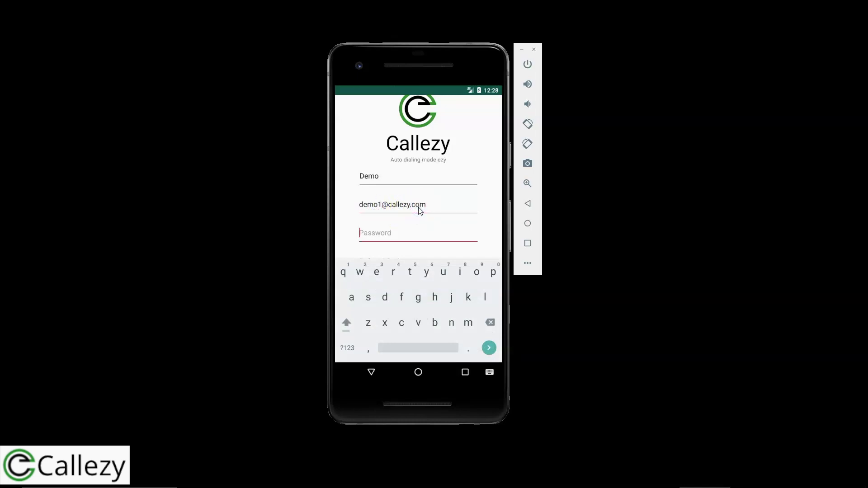
{"action": "type", "text": "123445"}
Leave the Referral Code field empty and submit the app's sign-up form.
{"action": "left_click", "coordinate": [370, 373]}
{"action": "left_click", "coordinate": [396, 266]}
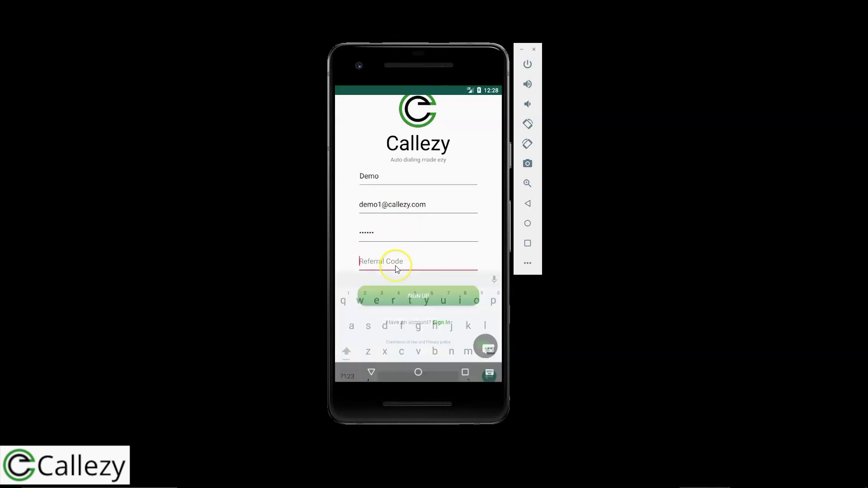
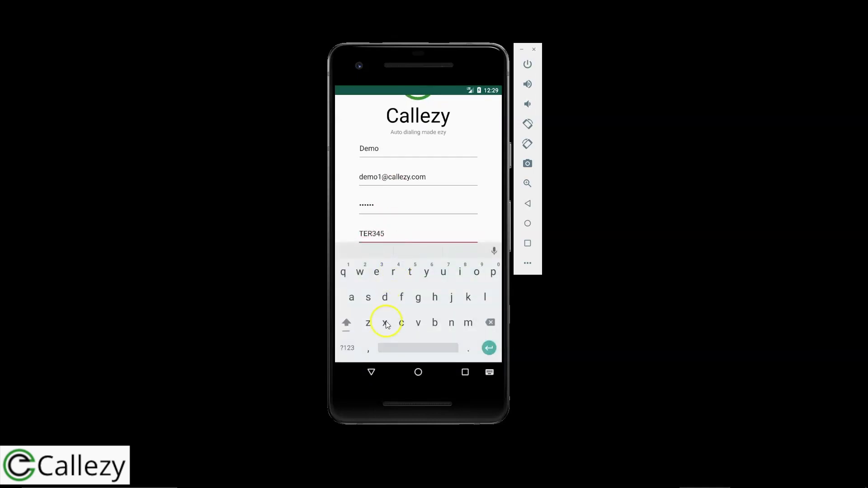
{"action": "left_click", "coordinate": [371, 372]}
{"action": "left_click", "coordinate": [397, 263]}
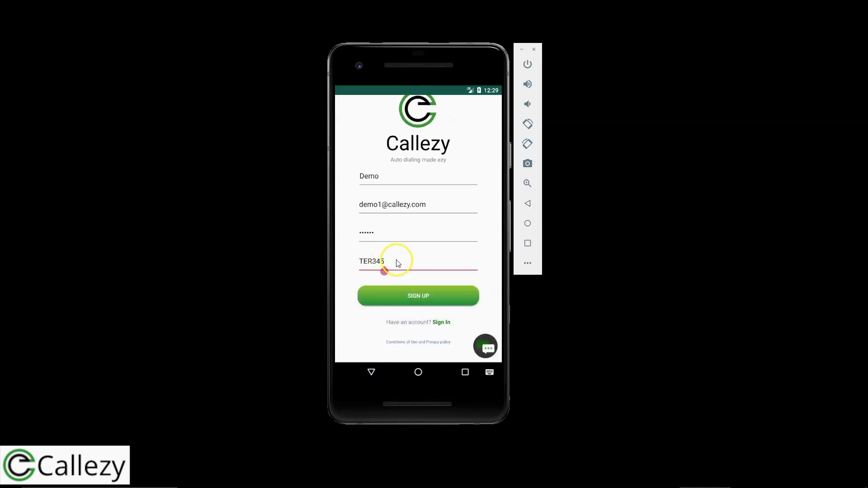
{"action": "key", "text": "BackSpace"}
{"action": "key", "text": "BackSpace"}
{"action": "key", "text": "BackSpace"}
{"action": "key", "text": "BackSpace"}
{"action": "key", "text": "BackSpace"}
{"action": "key", "text": "BackSpace"}
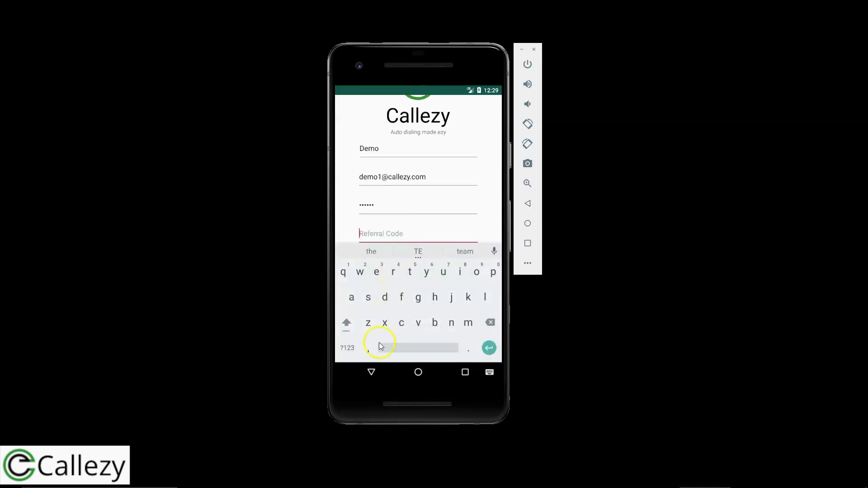
{"action": "left_click", "coordinate": [372, 369]}
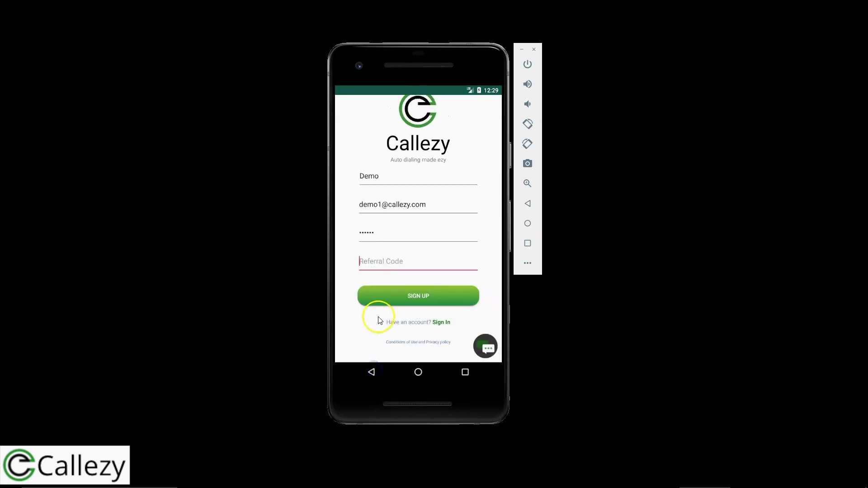
{"action": "left_click", "coordinate": [421, 296]}
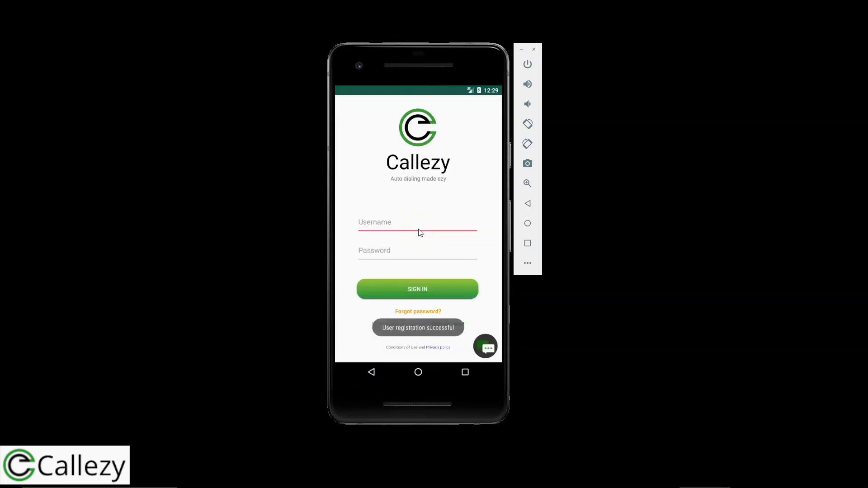
{"action": "left_click", "coordinate": [403, 226]}
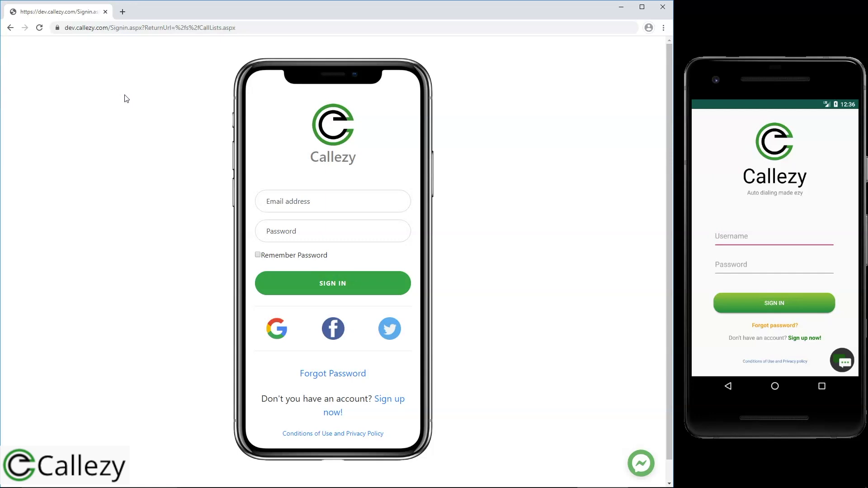
Sign in to the web portal with the account e-mail and password, then go Home.
{"action": "left_click", "coordinate": [290, 200]}
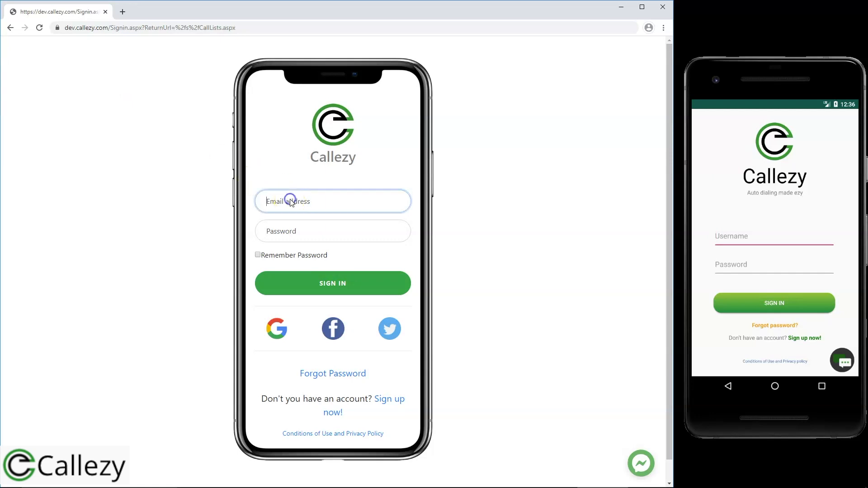
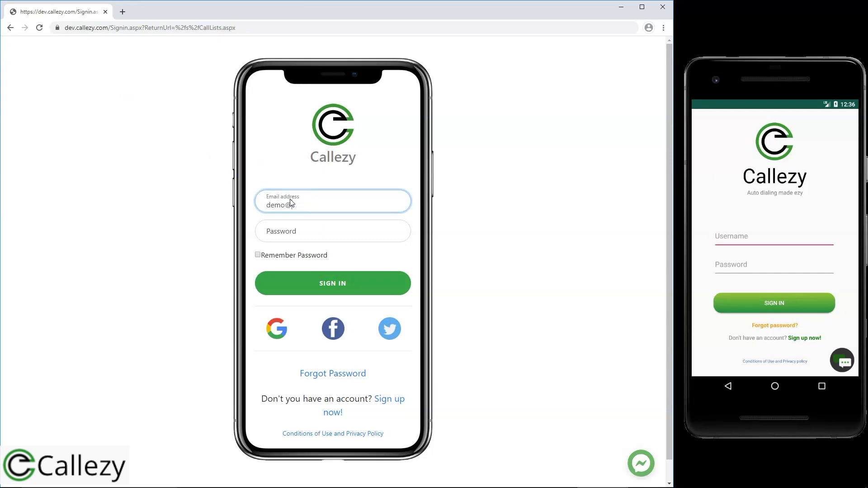
{"action": "key", "text": "Tab"}
{"action": "type", "text": "123"}
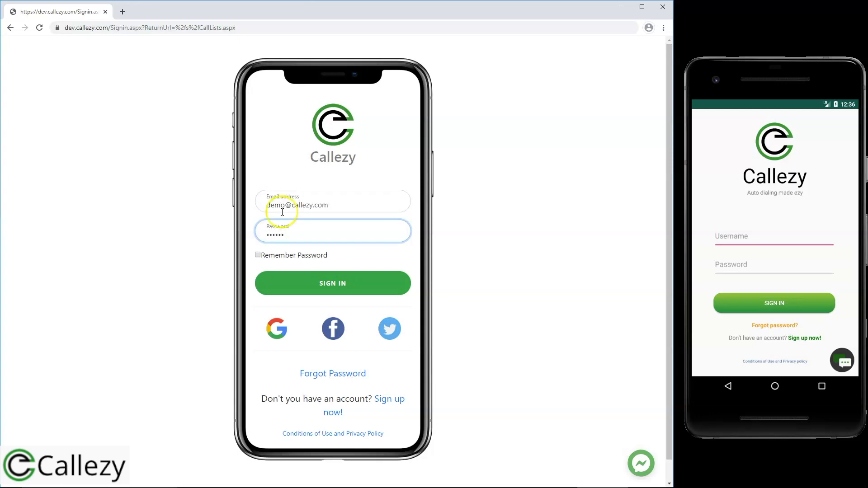
{"action": "left_click", "coordinate": [281, 283]}
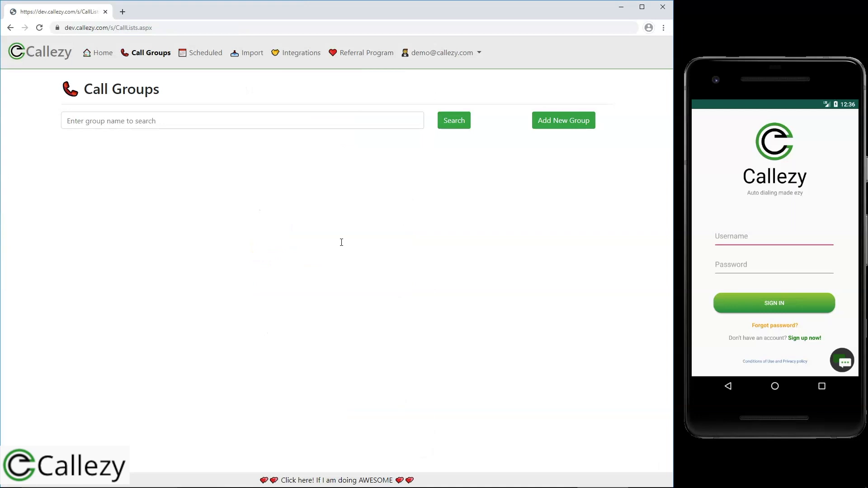
{"action": "left_click", "coordinate": [99, 54]}
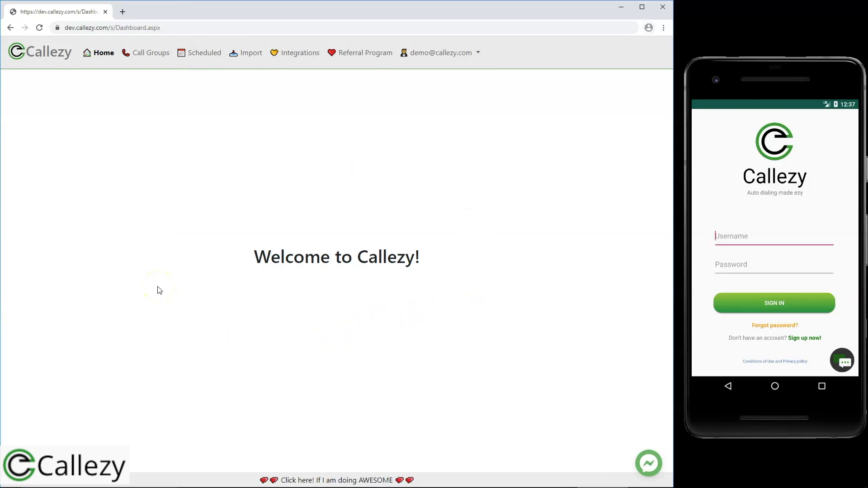
Sign in to the phone app with the account credentials and browse the Home charts.
{"action": "left_click", "coordinate": [758, 234]}
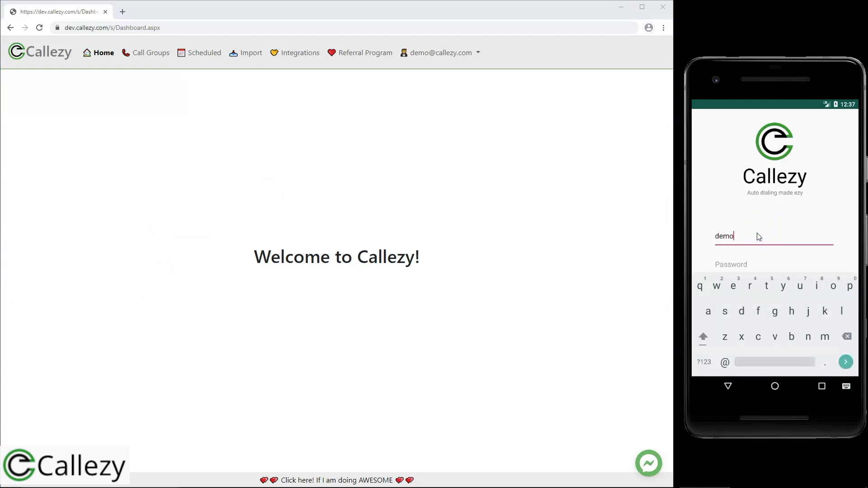
{"action": "key", "text": "Tab"}
{"action": "type", "text": "123456"}
{"action": "left_click", "coordinate": [727, 386]}
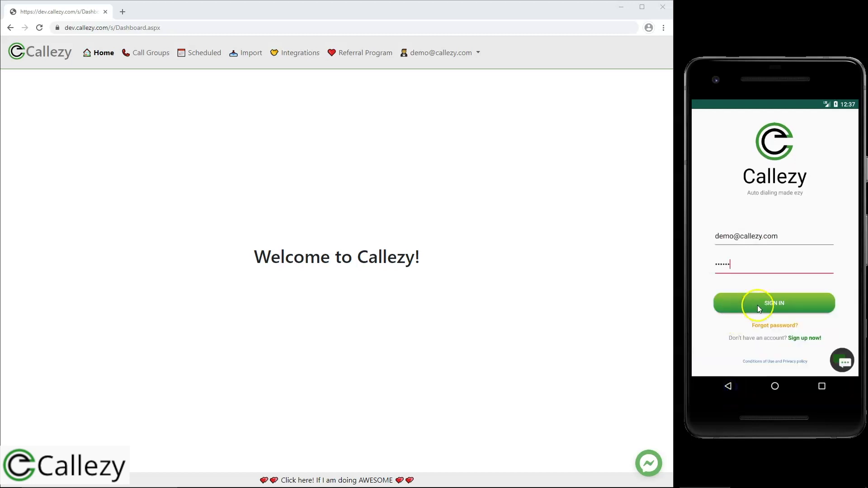
{"action": "left_click", "coordinate": [759, 307]}
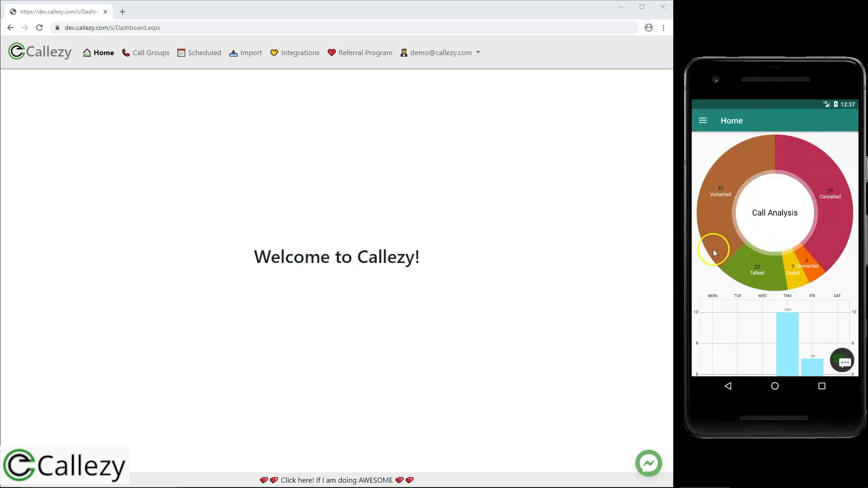
{"action": "left_click_drag", "start_coordinate": [712, 284], "coordinate": [708, 254]}
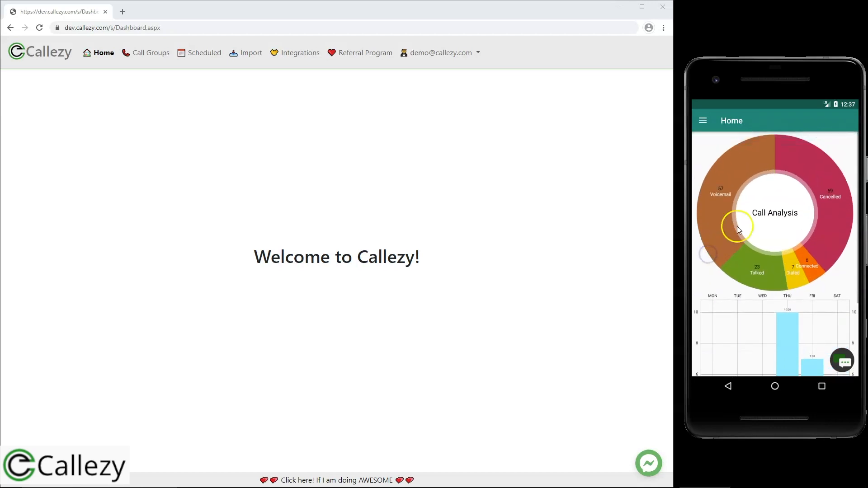
{"action": "left_click_drag", "start_coordinate": [737, 226], "coordinate": [742, 144]}
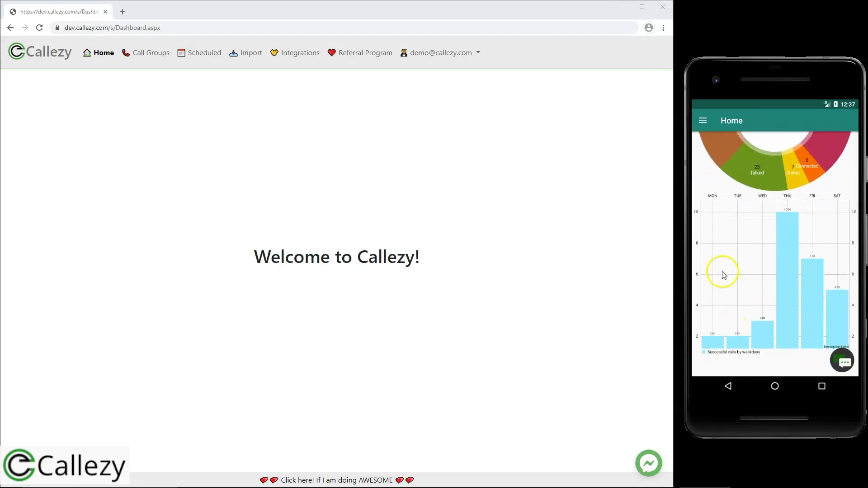
{"action": "left_click_drag", "start_coordinate": [723, 275], "coordinate": [720, 364]}
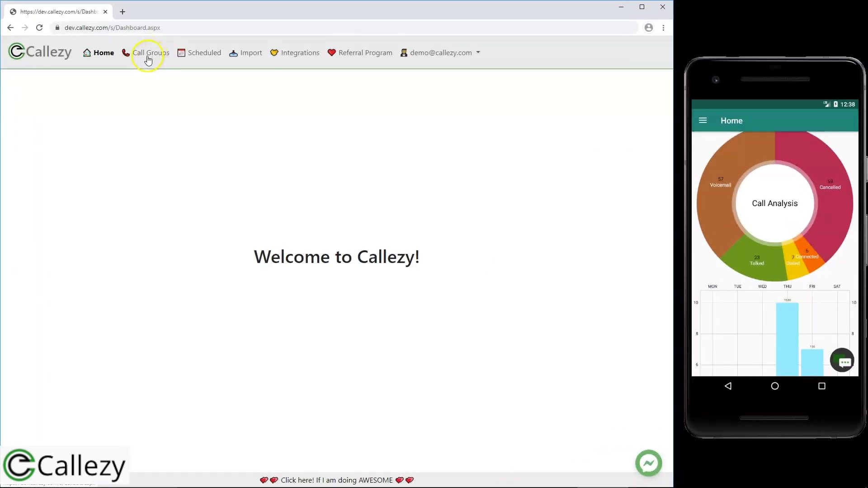
Create call group 'Sample Group' with description 'New group' and open its contacts.
{"action": "left_click", "coordinate": [152, 58]}
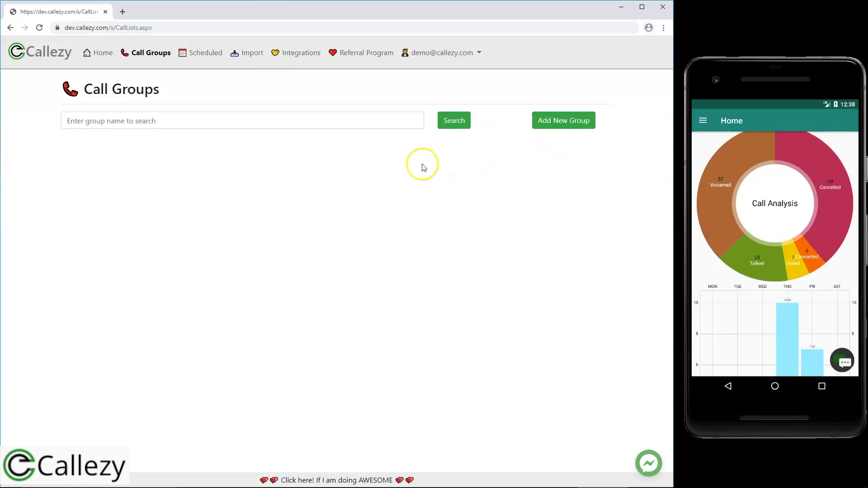
{"action": "left_click", "coordinate": [565, 127]}
{"action": "left_click", "coordinate": [280, 95]}
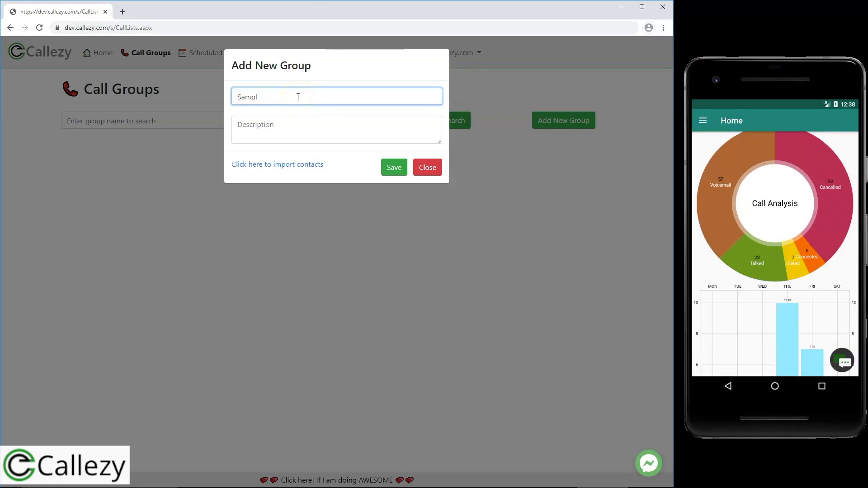
{"action": "left_click", "coordinate": [281, 130]}
{"action": "type", "text": "New group"}
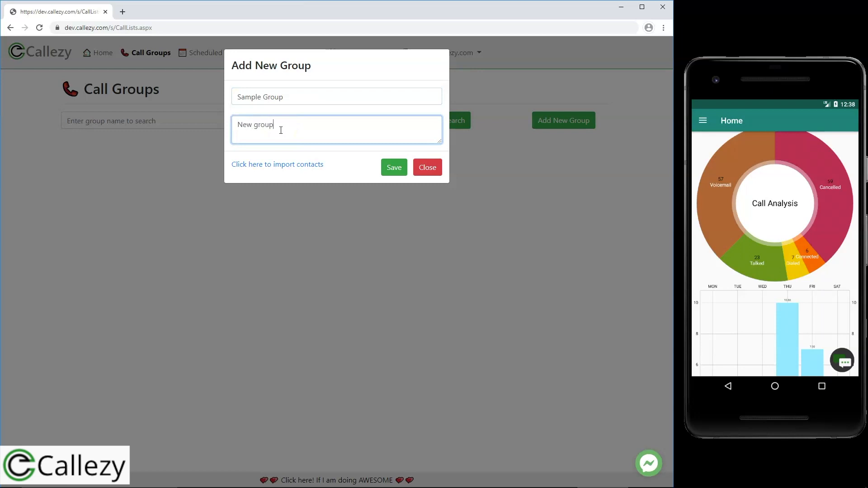
{"action": "left_click", "coordinate": [394, 168]}
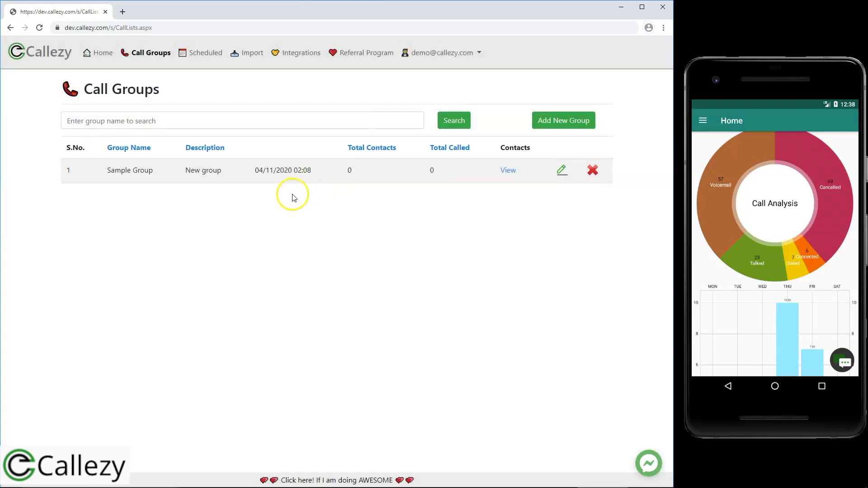
{"action": "left_click", "coordinate": [508, 170]}
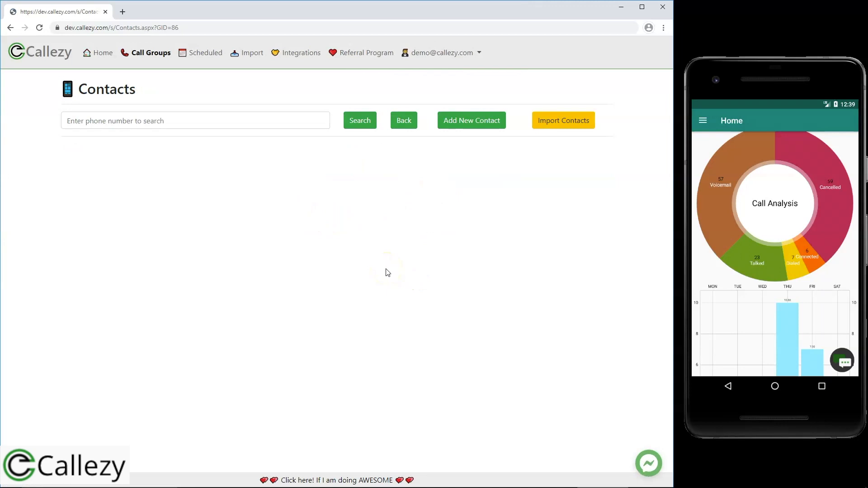
Save contact 'New First Name New Last Name' of Sample Company into Sample Group.
{"action": "left_click", "coordinate": [481, 124]}
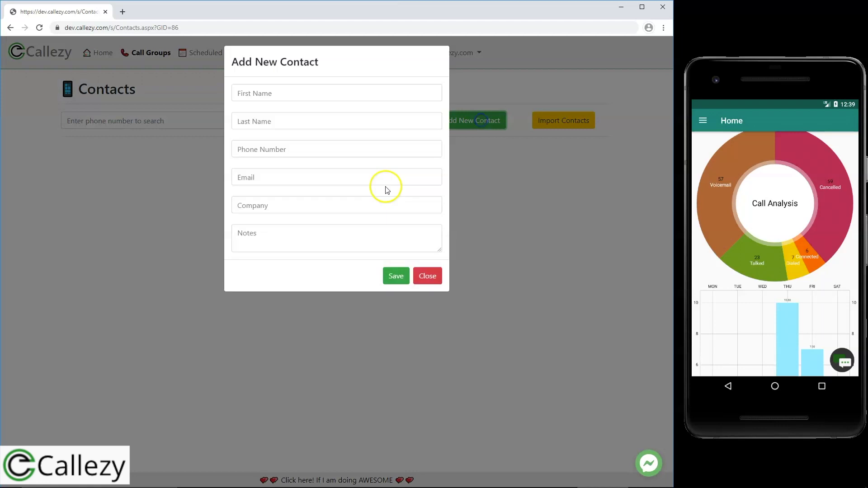
{"action": "left_click", "coordinate": [310, 100]}
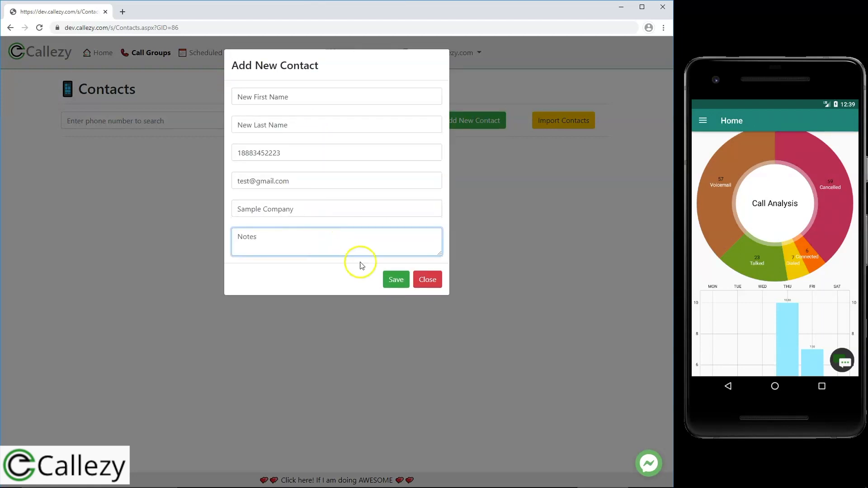
{"action": "left_click", "coordinate": [399, 280]}
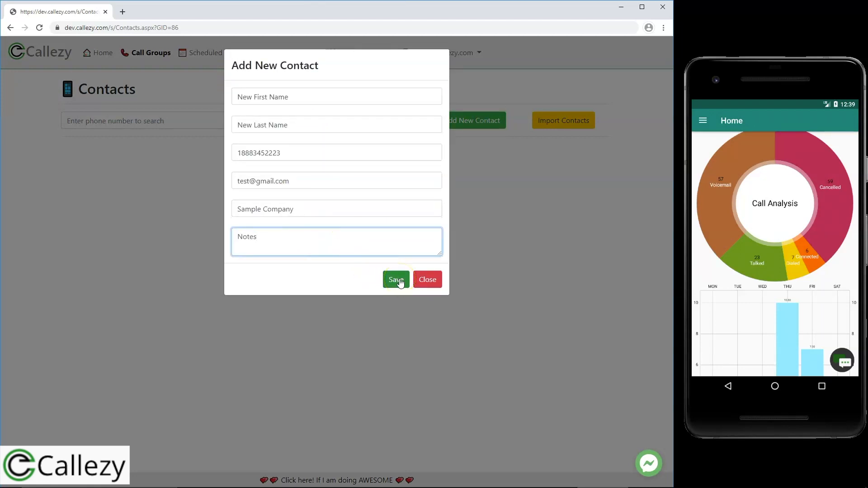
{"action": "left_click", "coordinate": [399, 280]}
{"action": "left_click", "coordinate": [304, 198]}
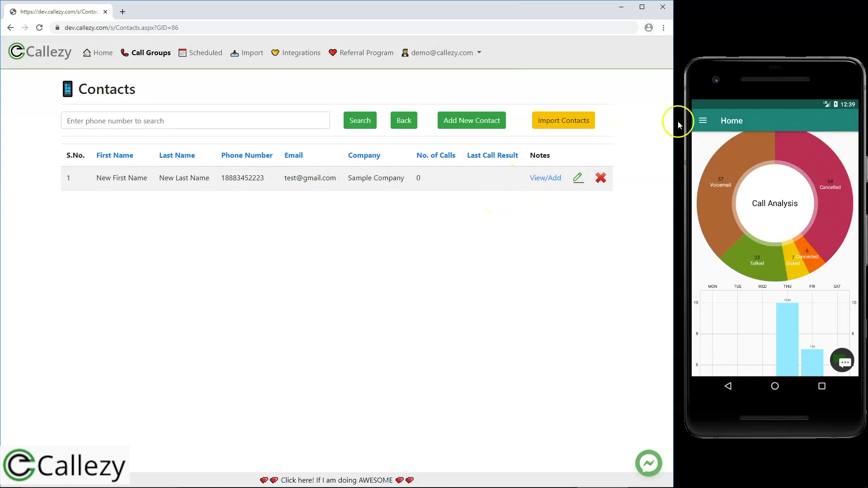
Open Sample Group's contacts via Groups in the phone app, then Import Contacts on the web.
{"action": "left_click", "coordinate": [712, 121]}
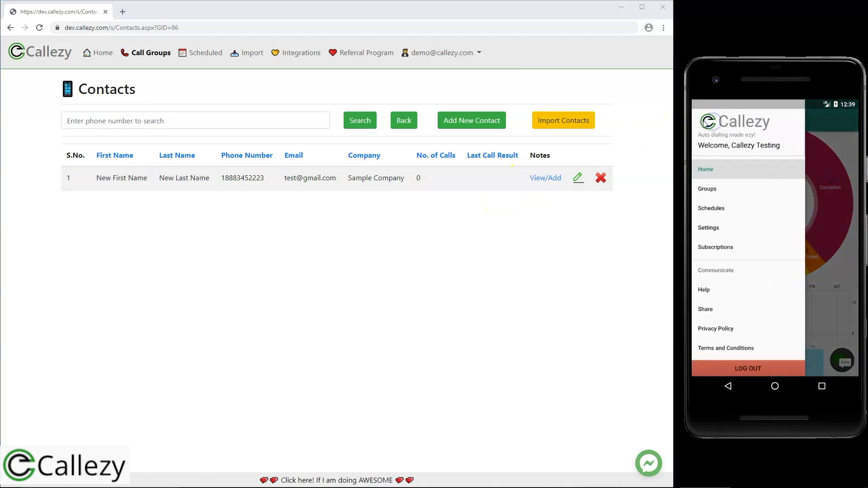
{"action": "left_click", "coordinate": [818, 116]}
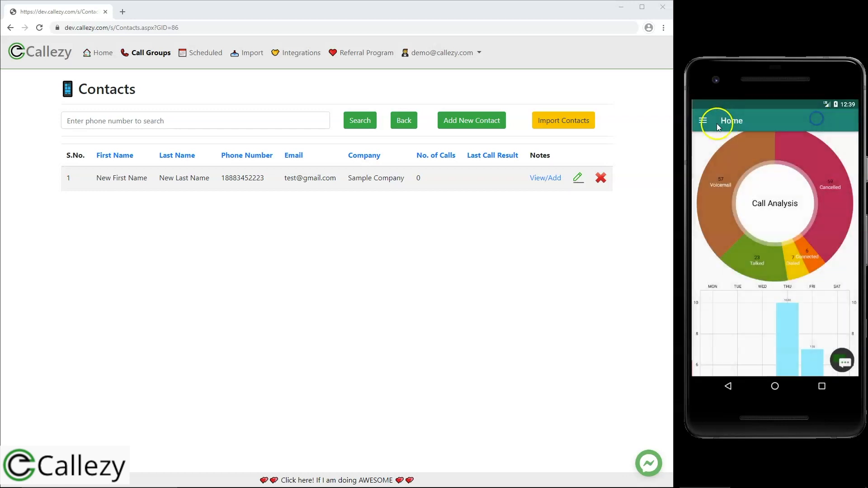
{"action": "left_click", "coordinate": [702, 122]}
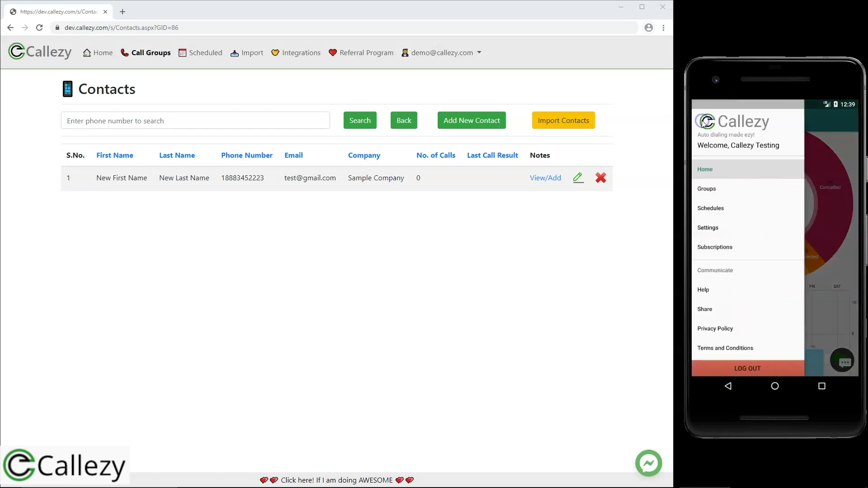
{"action": "left_click", "coordinate": [712, 190]}
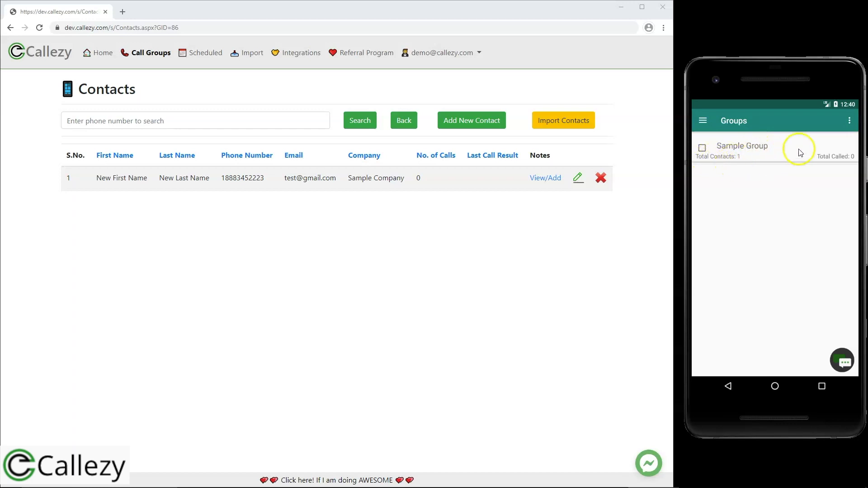
{"action": "left_click", "coordinate": [768, 153]}
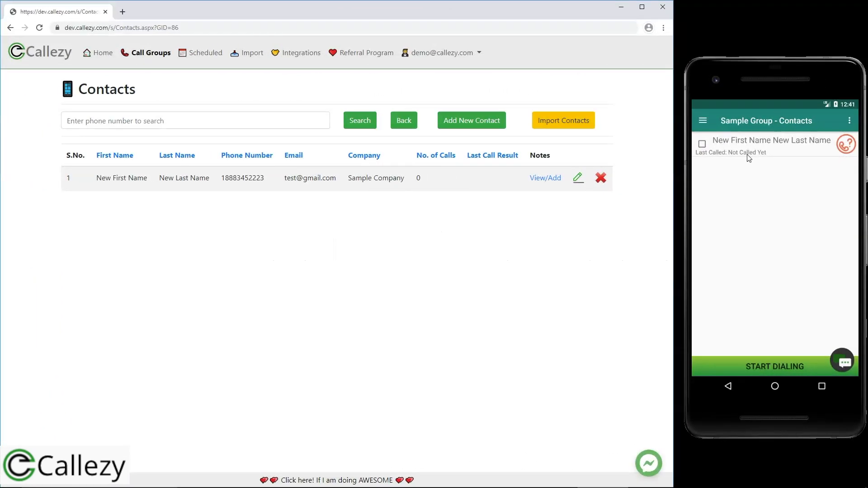
{"action": "left_click", "coordinate": [570, 127]}
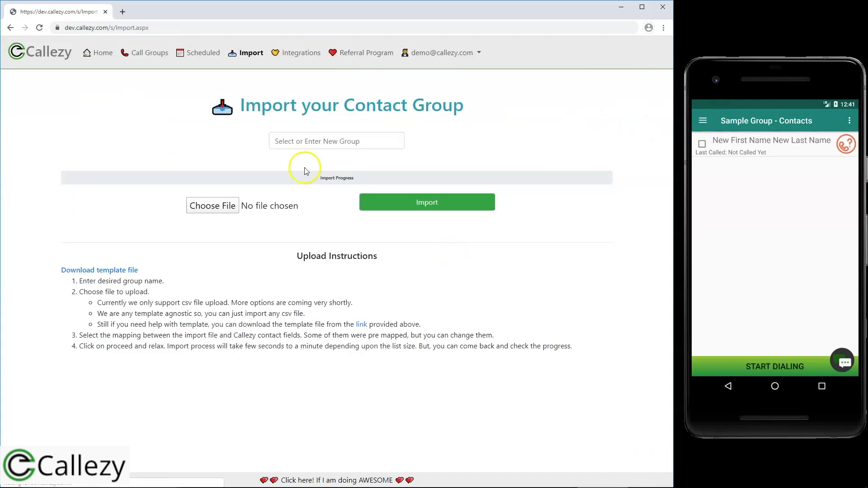
On the import page, enter 'New Import Group' as a new group name instead of an existing group.
{"action": "left_click", "coordinate": [296, 142]}
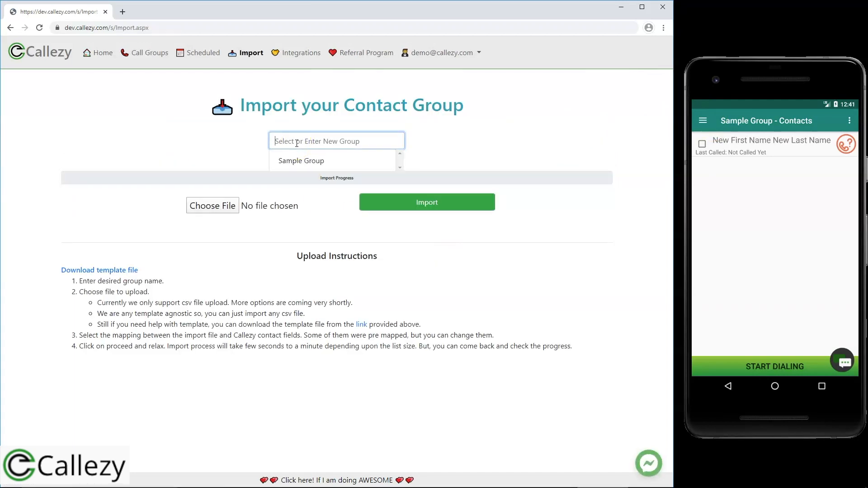
{"action": "left_click", "coordinate": [310, 137]}
{"action": "type", "text": "New Import "}
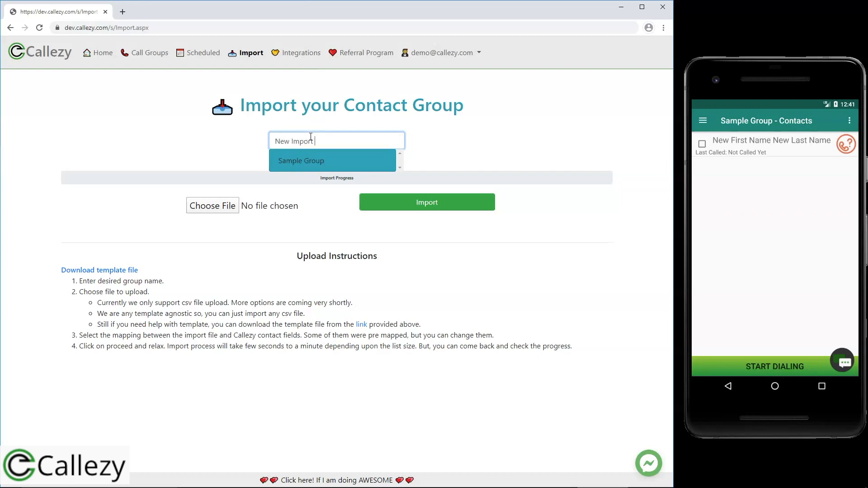
{"action": "type", "text": "Group"}
{"action": "left_click", "coordinate": [235, 222]}
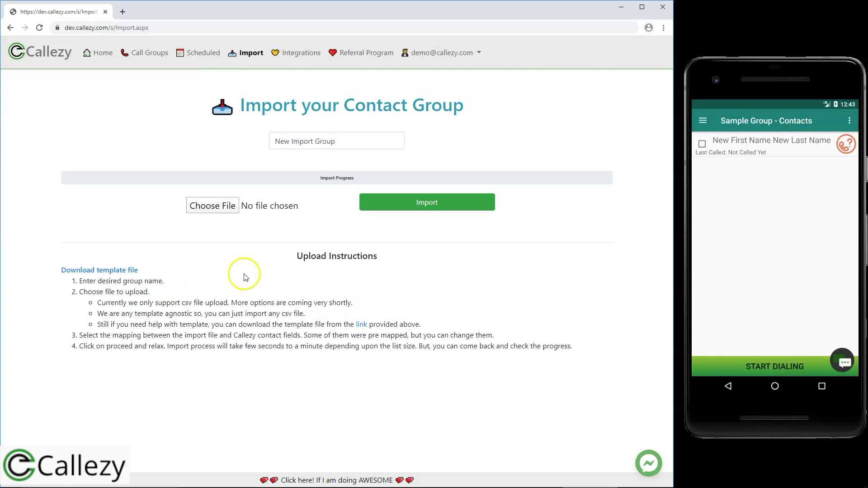
Download callezy_import_template.csv, look over its sample rows in Excel, and close it without saving.
{"action": "left_click", "coordinate": [114, 273]}
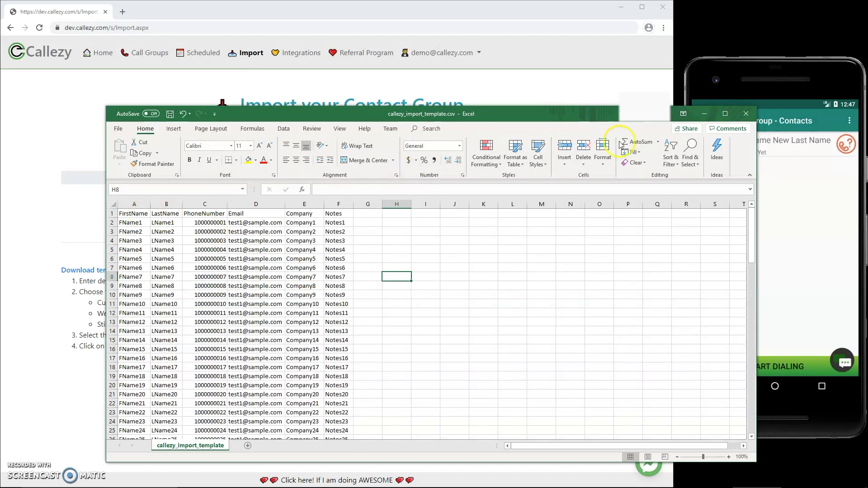
{"action": "left_click", "coordinate": [745, 113]}
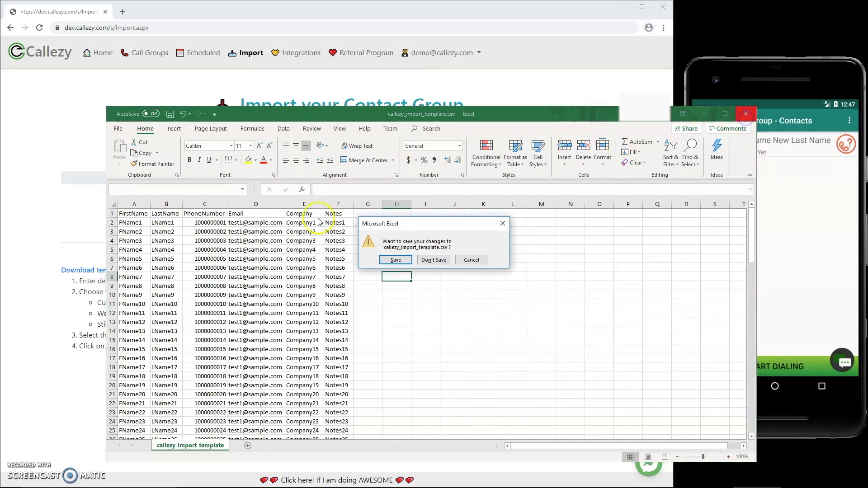
{"action": "left_click", "coordinate": [437, 261]}
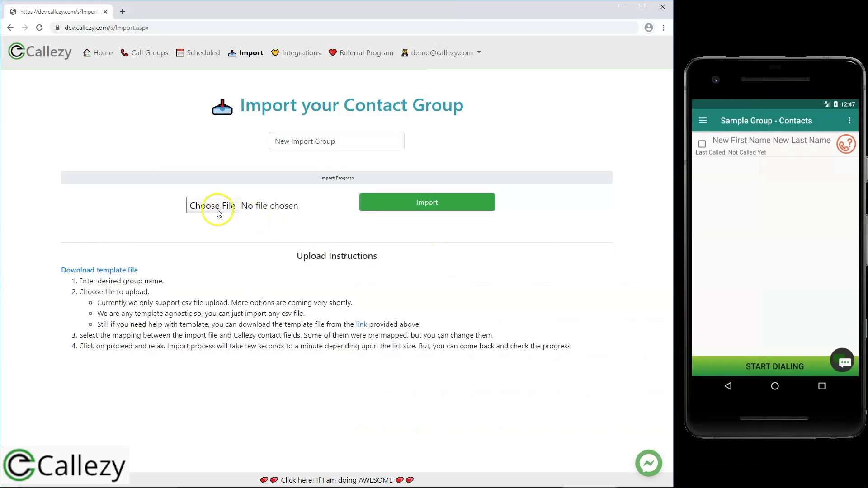
Choose callezy_import_template.csv for import and keep FirstName mapped to the First Name field.
{"action": "left_click", "coordinate": [218, 209]}
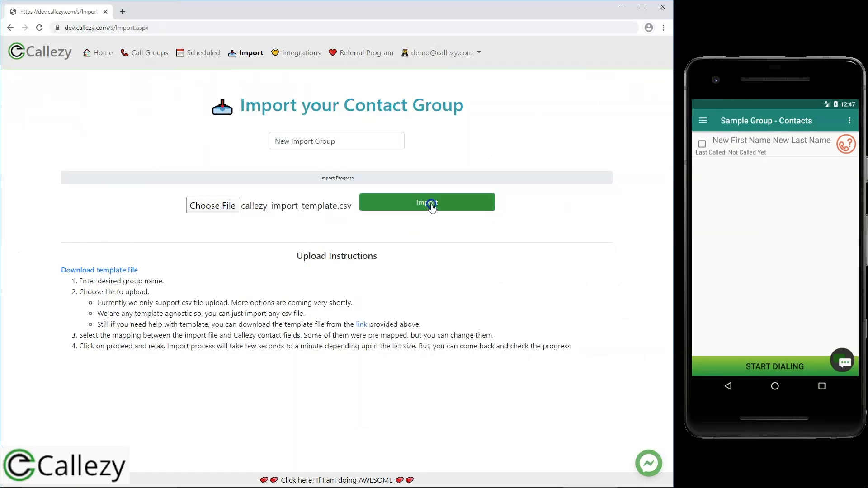
{"action": "left_click", "coordinate": [430, 203]}
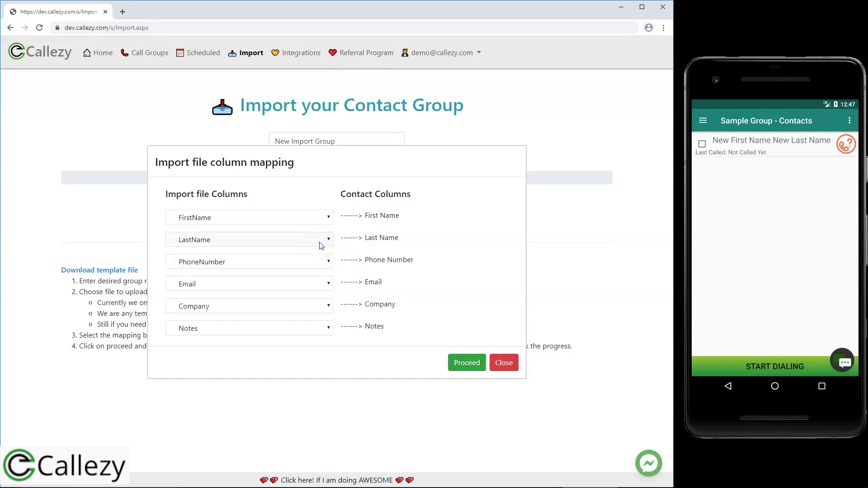
{"action": "left_click", "coordinate": [322, 217]}
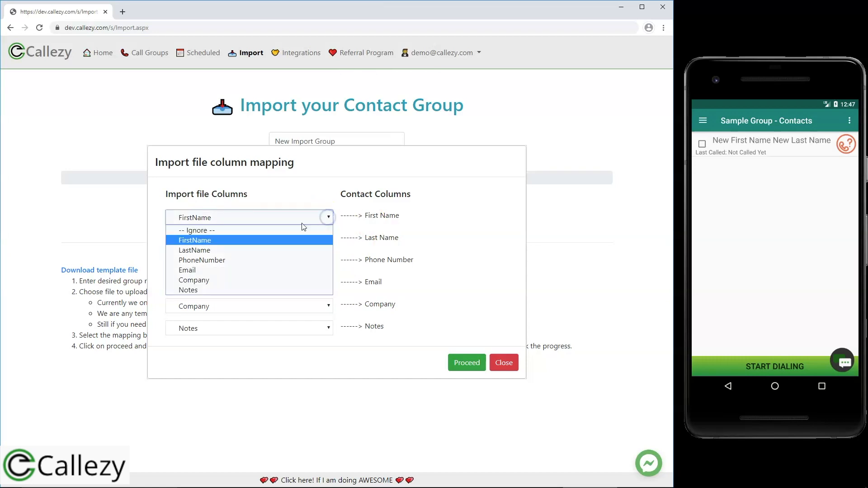
{"action": "left_click", "coordinate": [348, 215]}
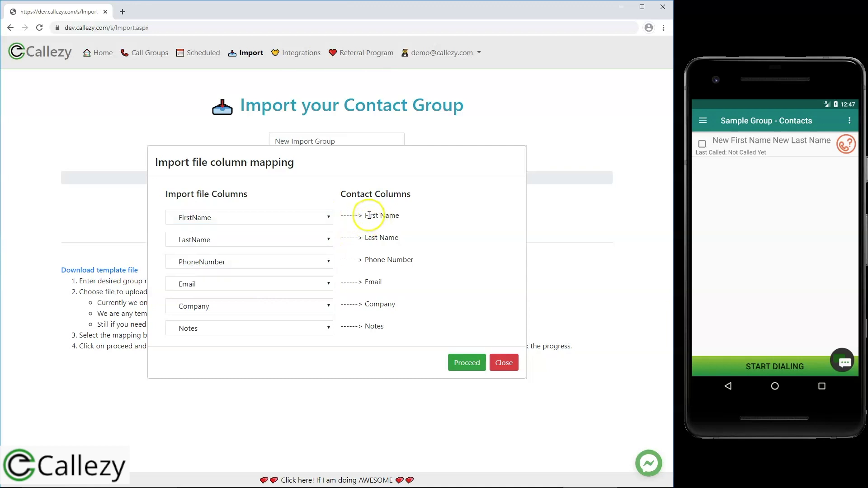
{"action": "left_click_drag", "start_coordinate": [366, 215], "coordinate": [412, 217]}
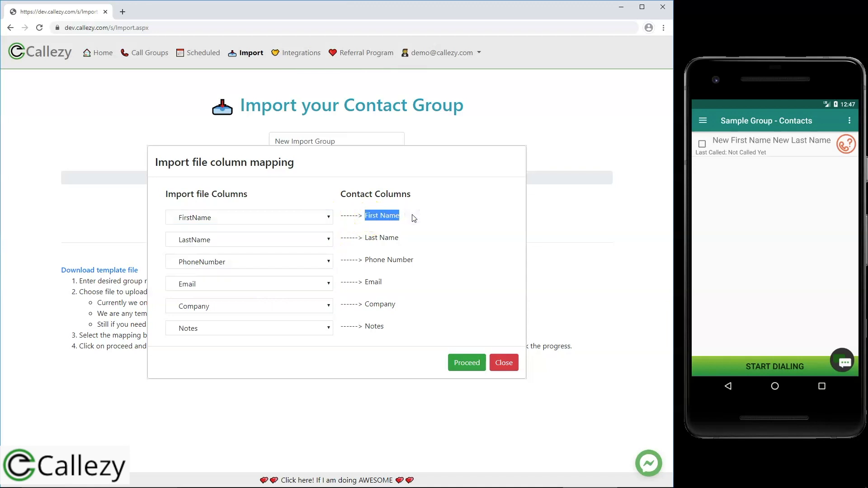
{"action": "left_click", "coordinate": [413, 217]}
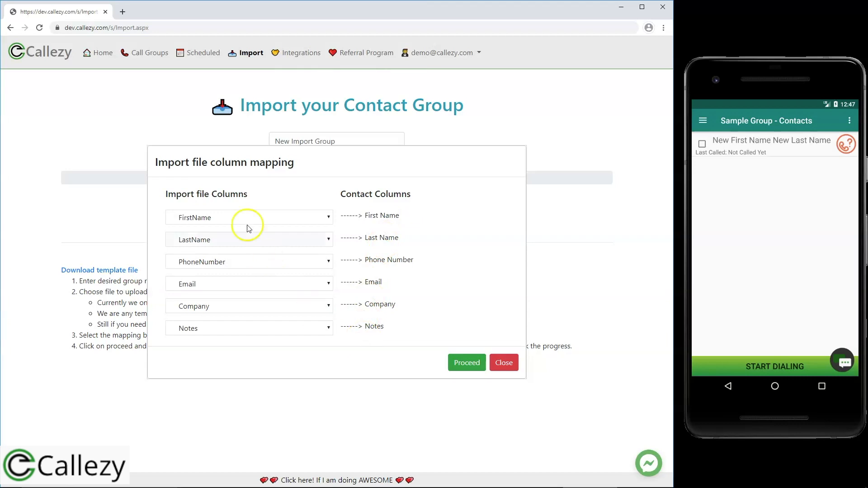
Confirm LastName, PhoneNumber, Email, Company and Notes mappings unchanged, then proceed with the import.
{"action": "left_click", "coordinate": [244, 242]}
{"action": "left_click", "coordinate": [243, 241]}
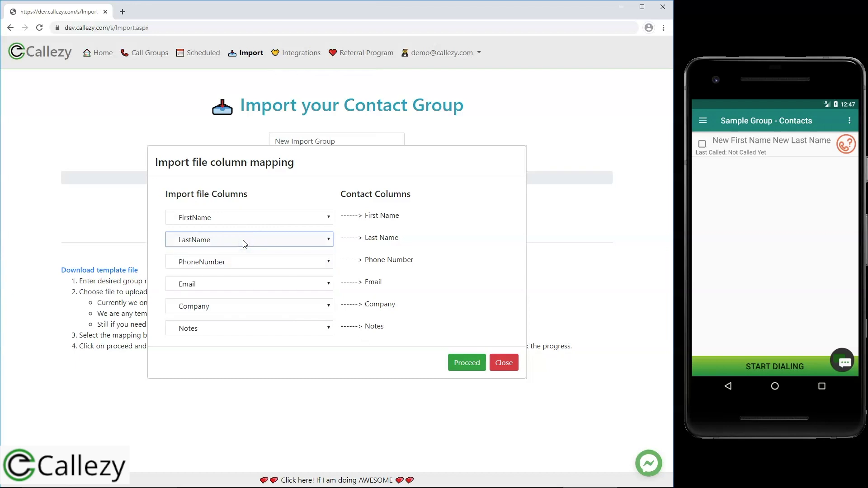
{"action": "left_click", "coordinate": [235, 263]}
{"action": "left_click", "coordinate": [235, 263]}
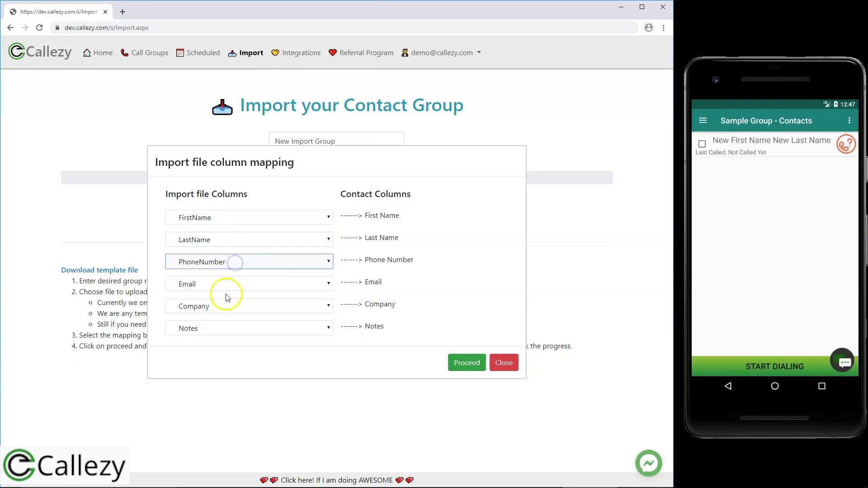
{"action": "left_click", "coordinate": [228, 284]}
{"action": "left_click", "coordinate": [228, 284]}
{"action": "left_click", "coordinate": [222, 306]}
{"action": "left_click", "coordinate": [223, 306]}
{"action": "left_click", "coordinate": [217, 327]}
{"action": "left_click", "coordinate": [218, 327]}
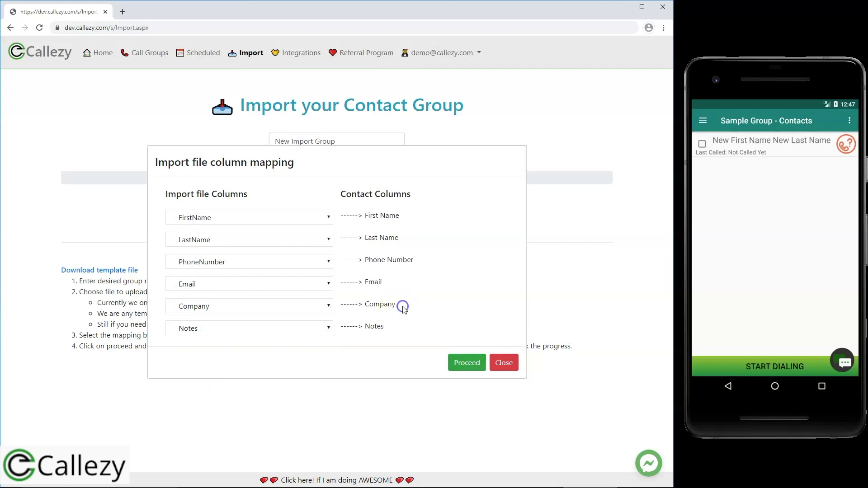
{"action": "left_click", "coordinate": [469, 364]}
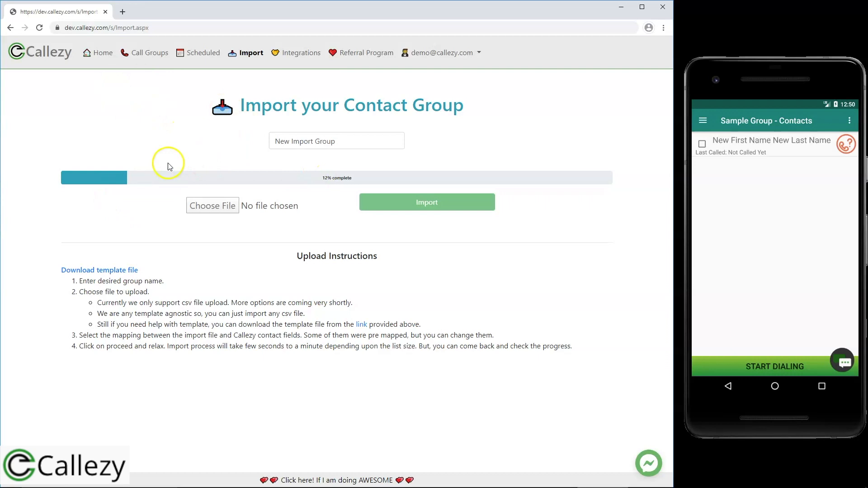
Recheck Call Groups until New Import Group shows 5000 contacts, then view its contact list.
{"action": "left_click", "coordinate": [109, 65]}
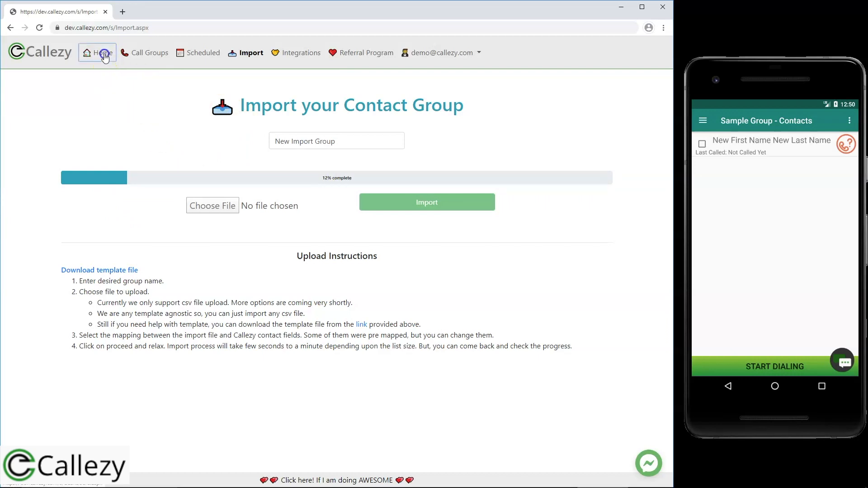
{"action": "left_click", "coordinate": [151, 53]}
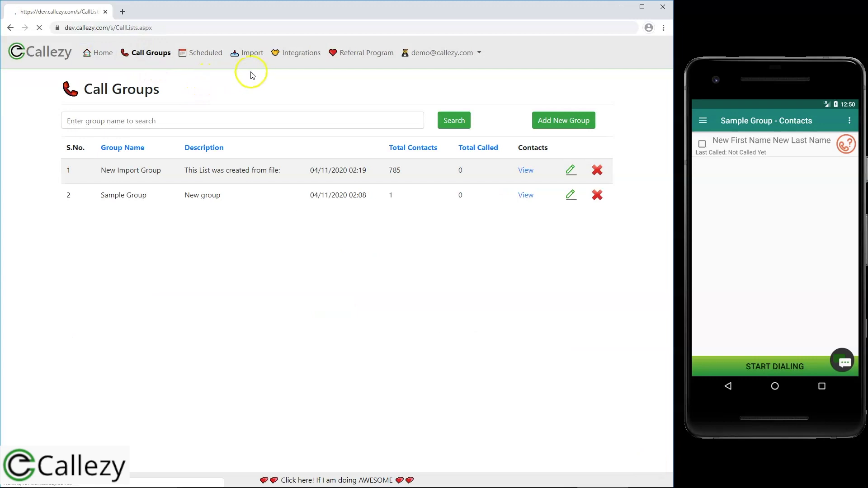
{"action": "left_click", "coordinate": [252, 50]}
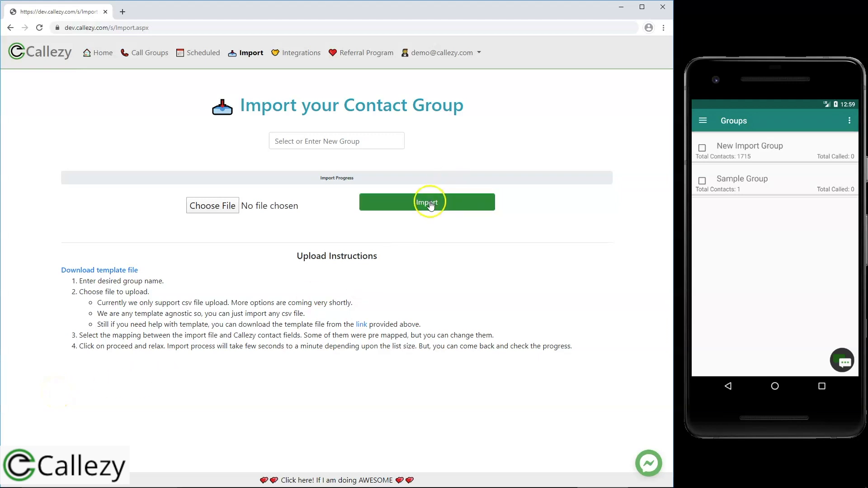
{"action": "left_click", "coordinate": [151, 54]}
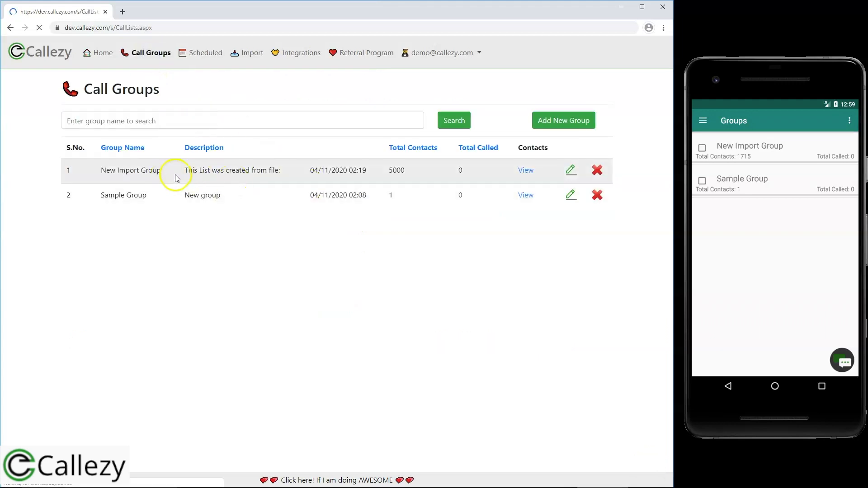
{"action": "left_click", "coordinate": [406, 171]}
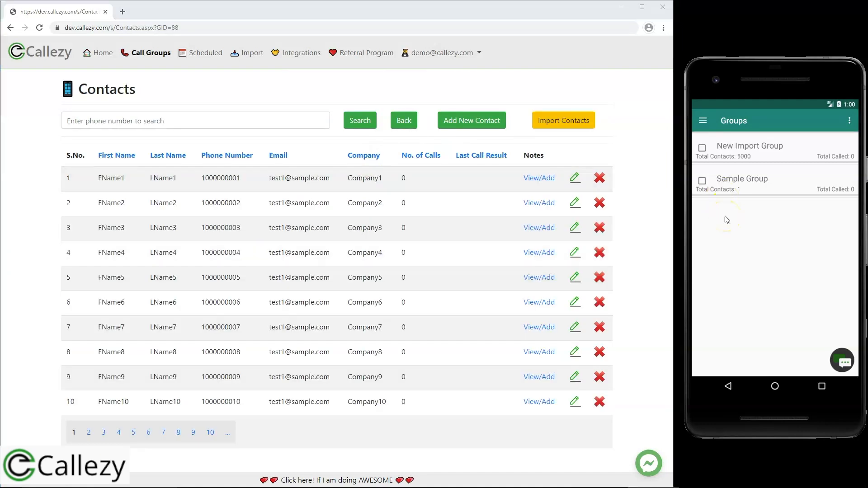
On the phone, refresh the Groups list and open New Import Group to confirm 5000 contacts.
{"action": "left_click", "coordinate": [702, 121]}
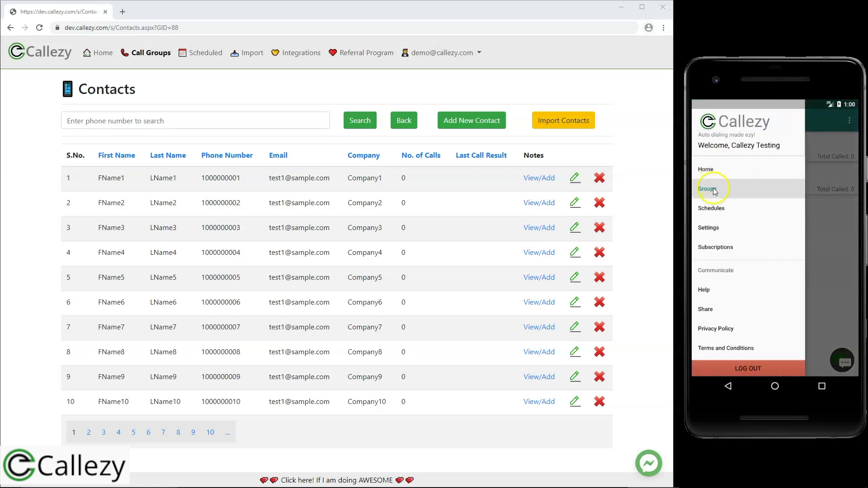
{"action": "left_click", "coordinate": [713, 190]}
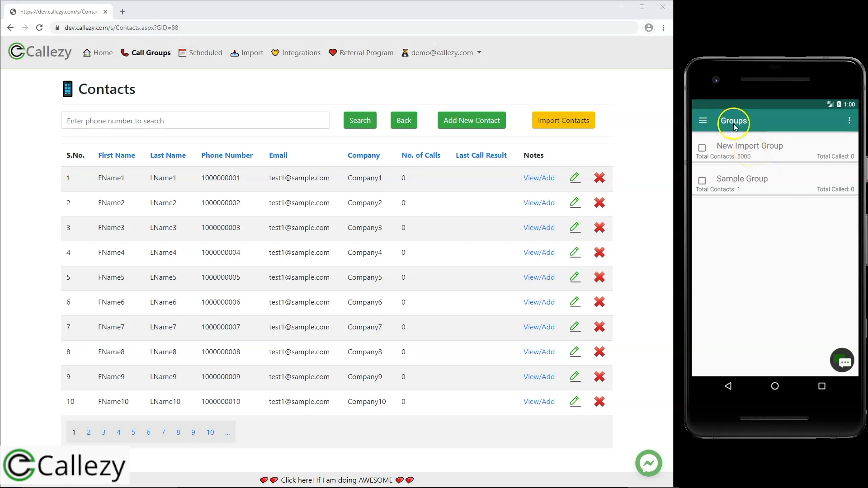
{"action": "left_click", "coordinate": [709, 120]}
{"action": "left_click", "coordinate": [728, 190]}
{"action": "left_click", "coordinate": [759, 150]}
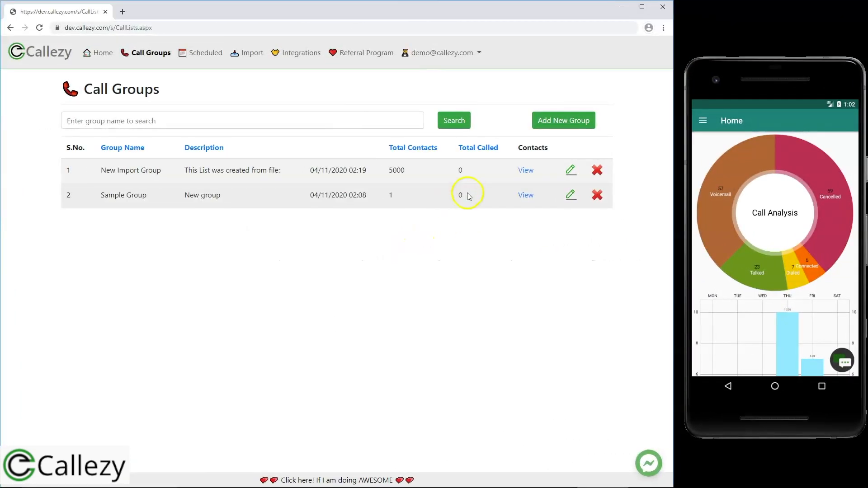
View New Import Group's contacts, step through pages 2 to 5, and put the first contact into edit mode.
{"action": "left_click", "coordinate": [526, 172]}
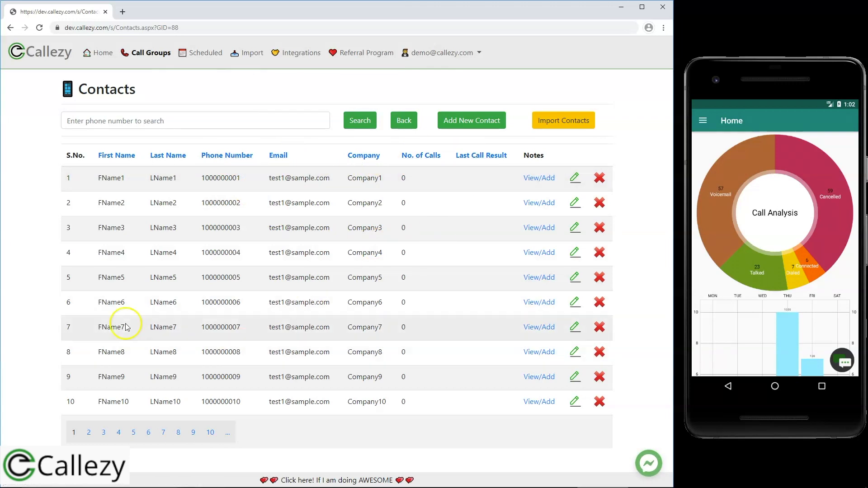
{"action": "left_click", "coordinate": [175, 237]}
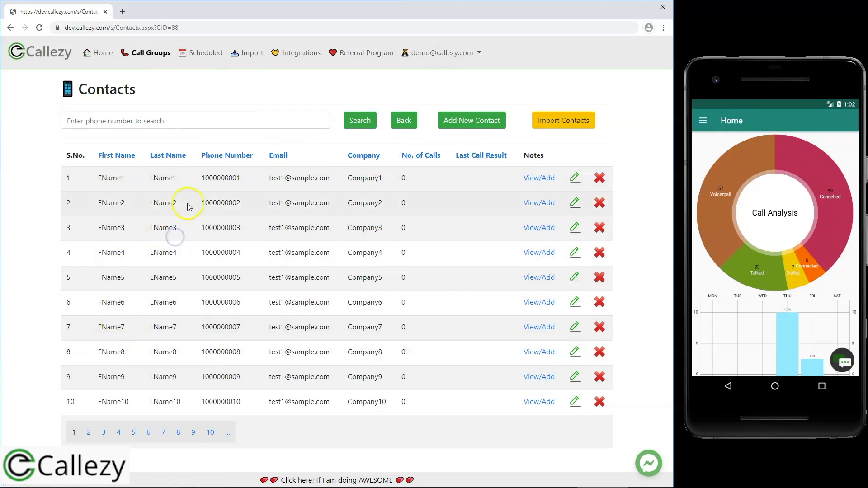
{"action": "left_click", "coordinate": [88, 433]}
{"action": "left_click", "coordinate": [105, 436]}
{"action": "left_click", "coordinate": [119, 436]}
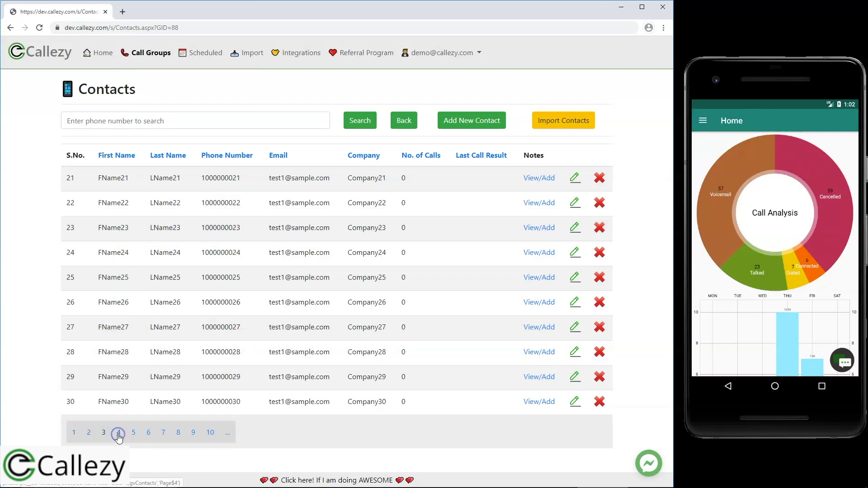
{"action": "left_click", "coordinate": [133, 435]}
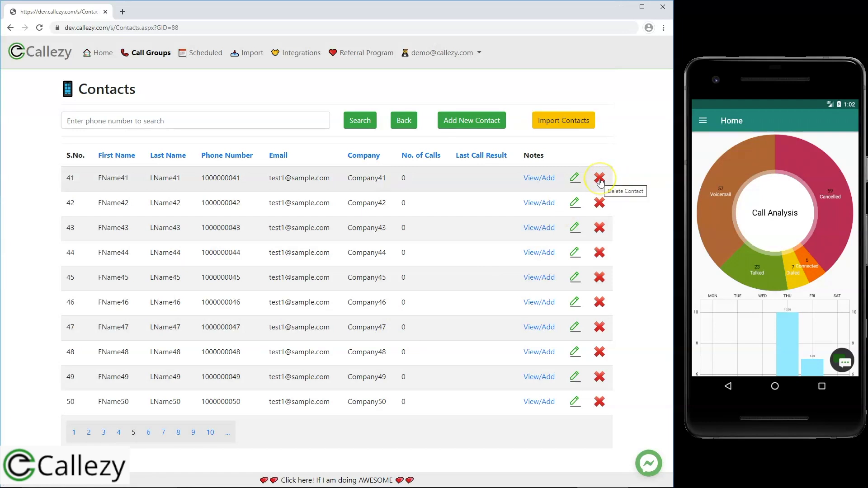
{"action": "left_click", "coordinate": [574, 180]}
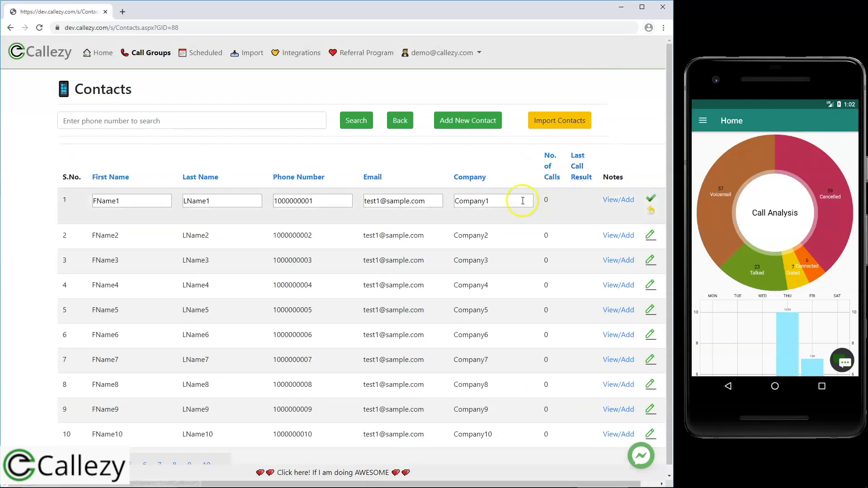
Change the first contact's first name to 'FName1 Edit' and save the row.
{"action": "left_click", "coordinate": [316, 206]}
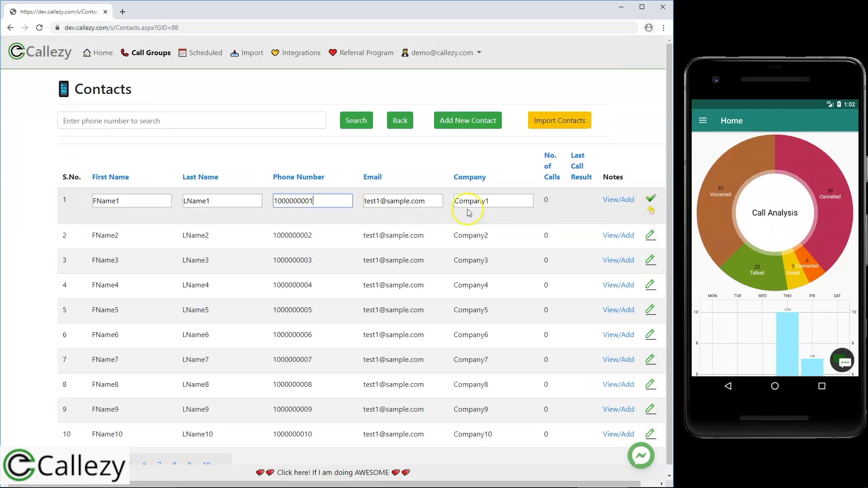
{"action": "left_click", "coordinate": [156, 200]}
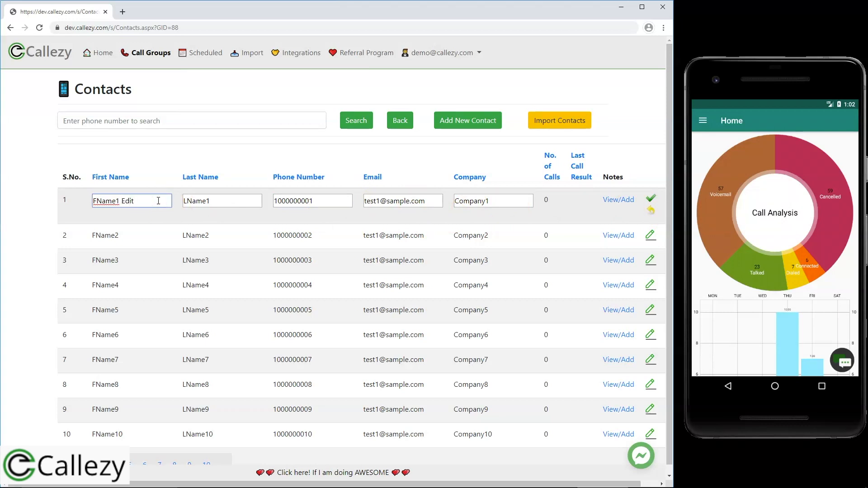
{"action": "left_click", "coordinate": [250, 200]}
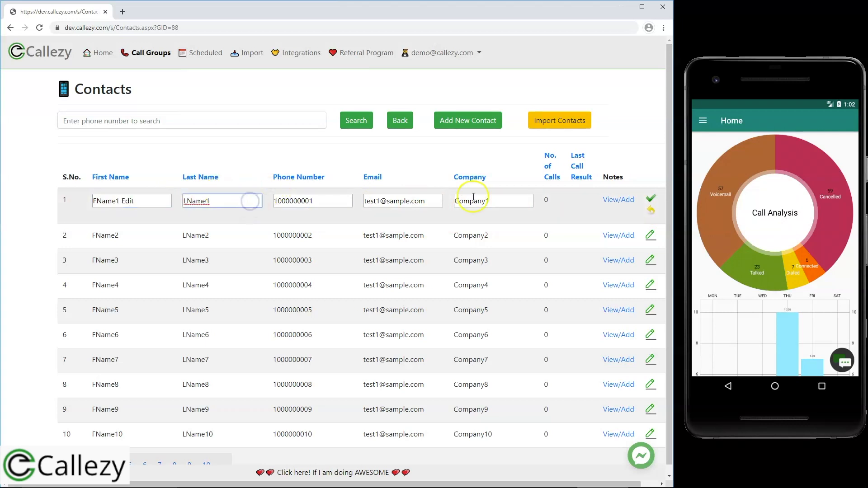
{"action": "left_click", "coordinate": [651, 200]}
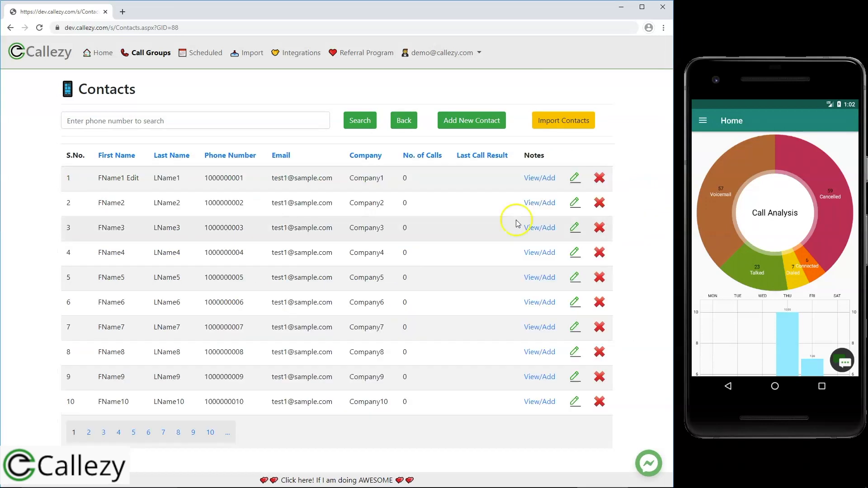
{"action": "left_click_drag", "start_coordinate": [121, 179], "coordinate": [147, 181]}
{"action": "left_click", "coordinate": [148, 181]}
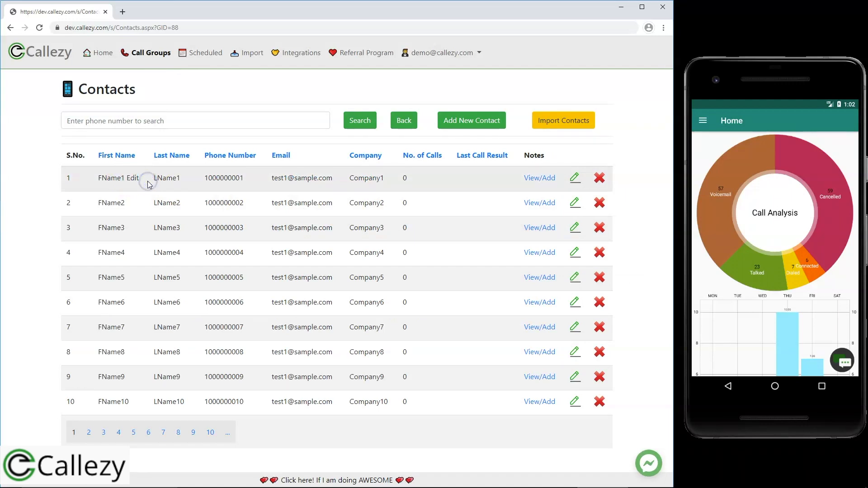
Add the note 'Sample notes' to the first contact and close the notes window.
{"action": "left_click", "coordinate": [538, 179]}
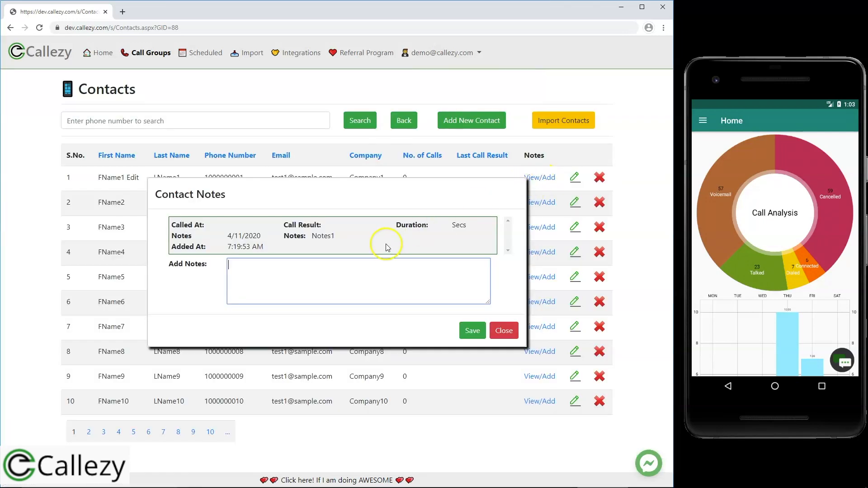
{"action": "left_click", "coordinate": [334, 268]}
{"action": "type", "text": "Sample notes"}
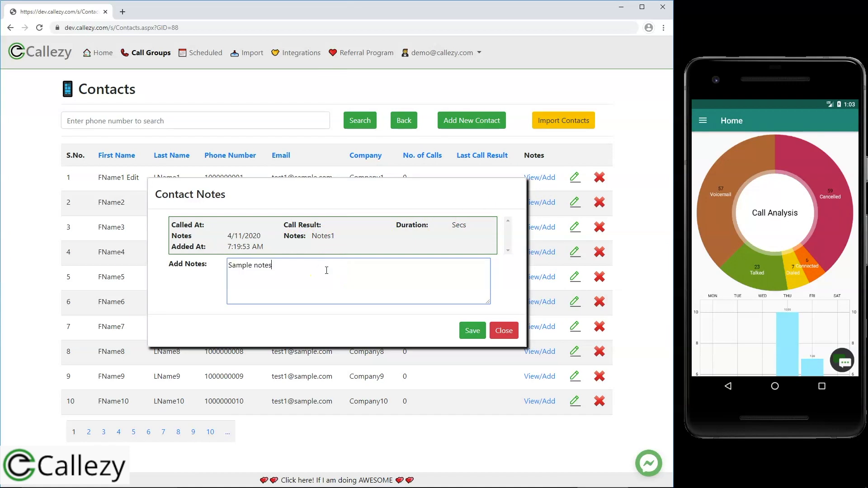
{"action": "left_click", "coordinate": [472, 332]}
{"action": "left_click", "coordinate": [511, 350]}
{"action": "left_click", "coordinate": [538, 177]}
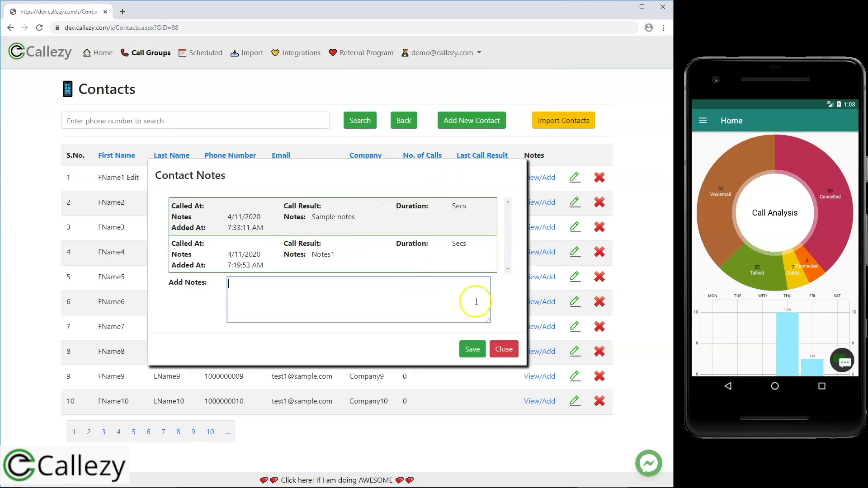
{"action": "left_click", "coordinate": [502, 349]}
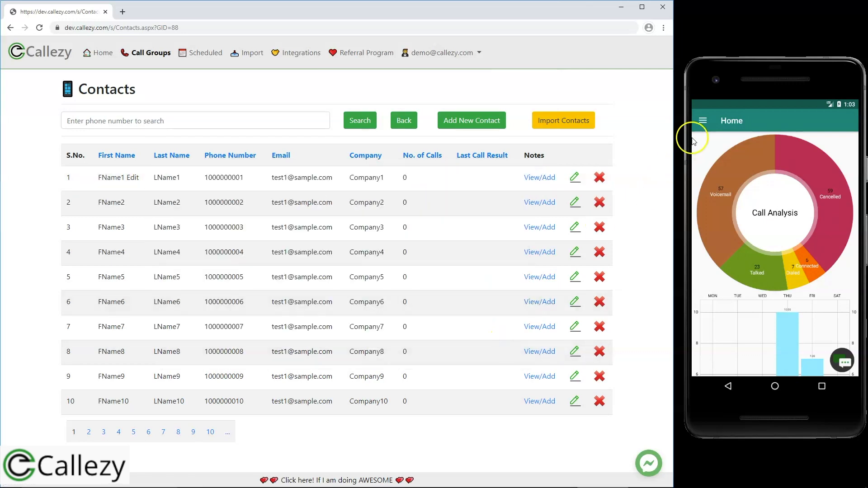
On the phone, open New Import Group's contacts and delete FName1 Edit LName1 via the overflow menu.
{"action": "left_click", "coordinate": [702, 127]}
{"action": "left_click", "coordinate": [706, 187]}
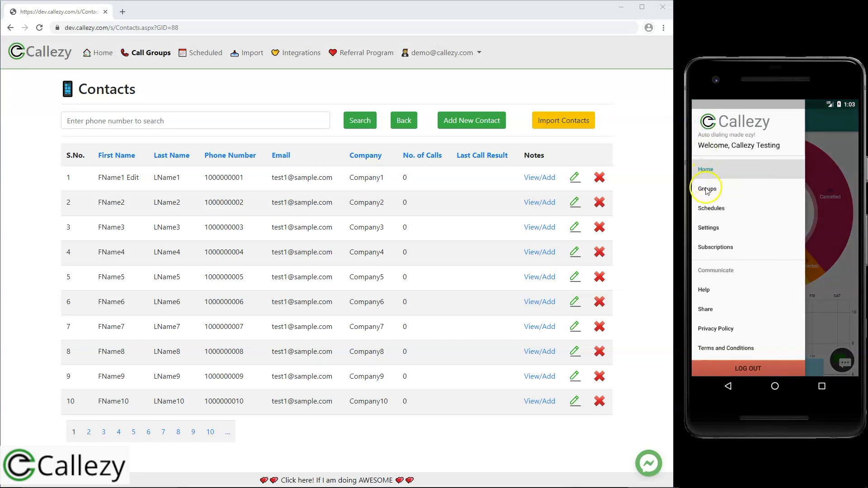
{"action": "left_click", "coordinate": [764, 147]}
{"action": "left_click", "coordinate": [757, 203]}
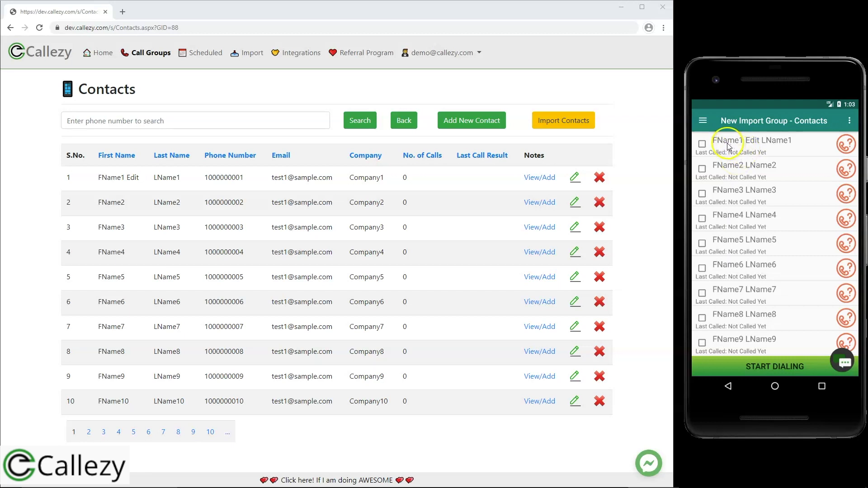
{"action": "left_click", "coordinate": [751, 143]}
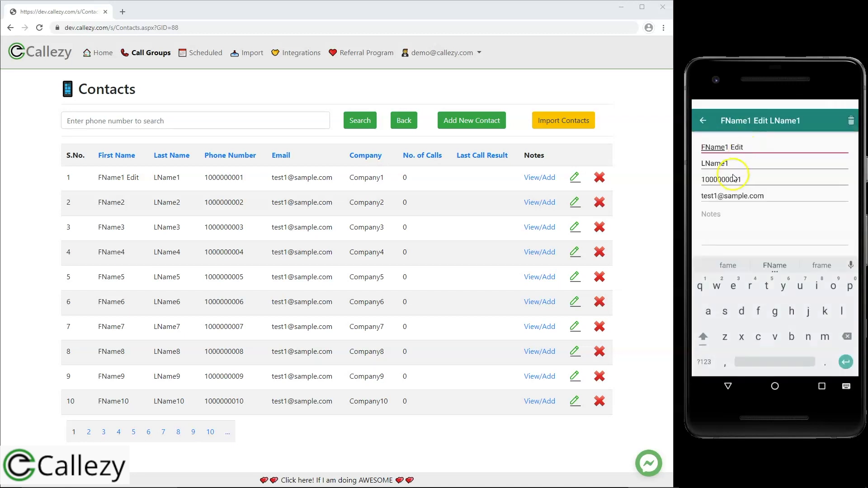
{"action": "left_click", "coordinate": [703, 118]}
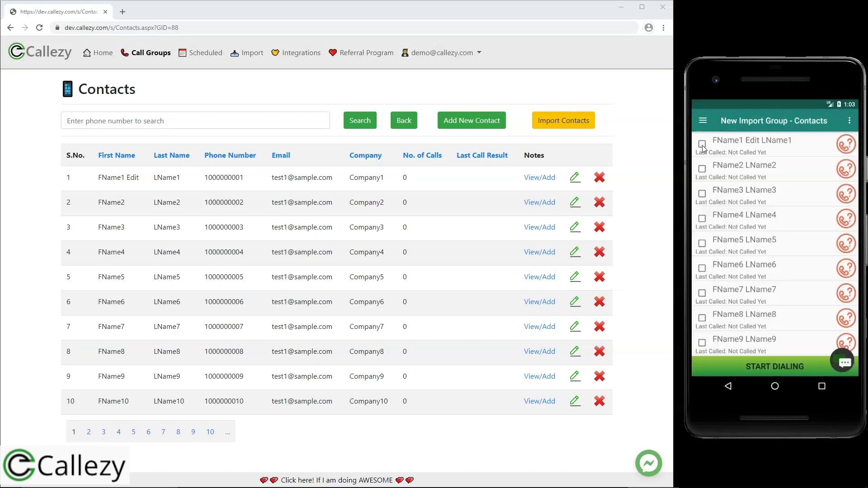
{"action": "left_click", "coordinate": [702, 145]}
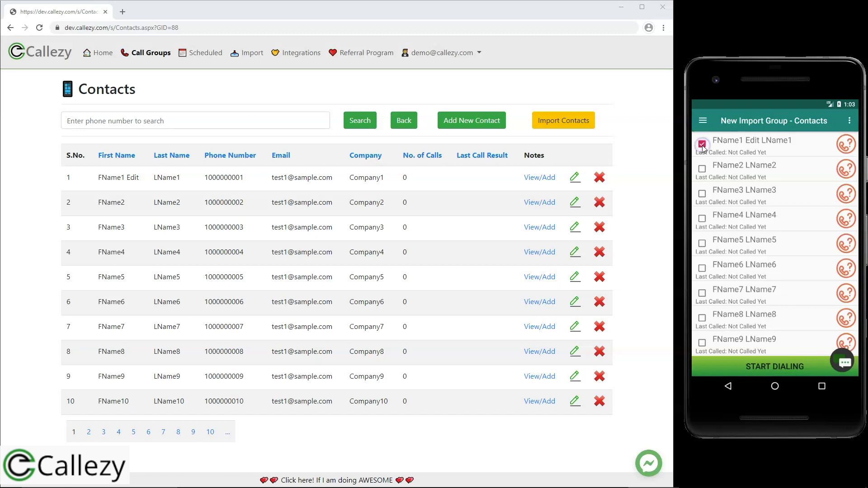
{"action": "left_click", "coordinate": [844, 122]}
{"action": "left_click", "coordinate": [809, 159]}
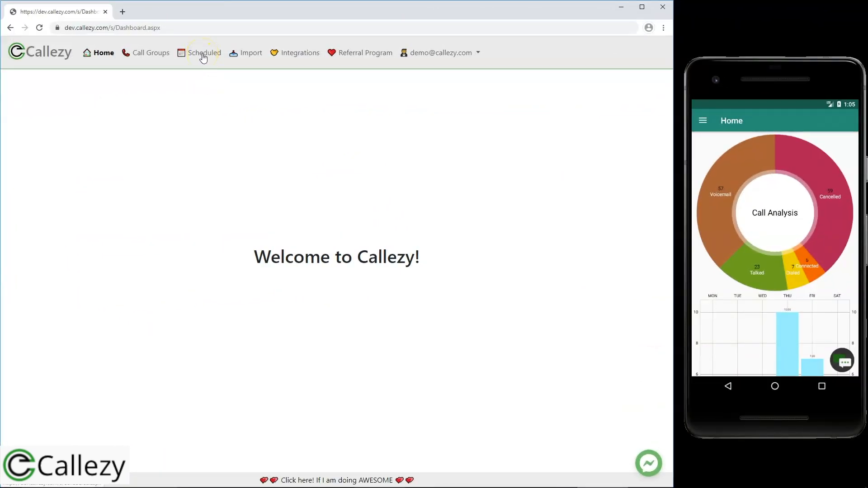
On the Scheduled page, delete the first scheduled call (02/11/2020 18:00) and confirm with OK.
{"action": "left_click", "coordinate": [203, 55]}
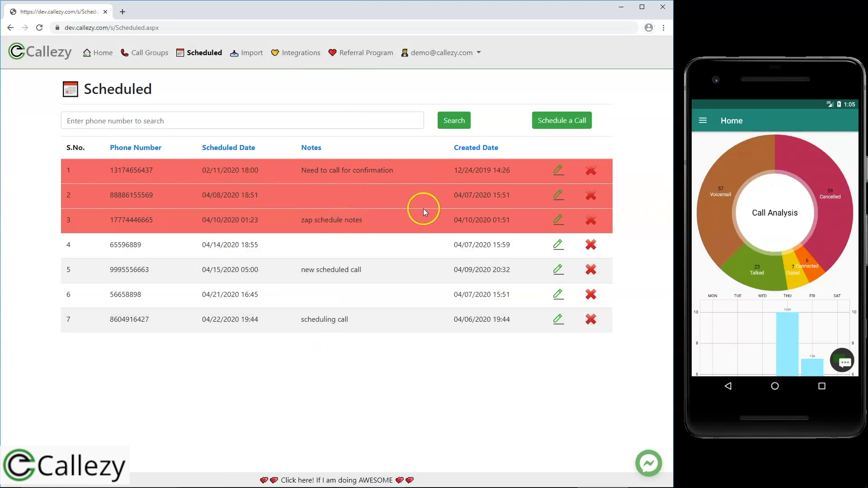
{"action": "left_click", "coordinate": [591, 170]}
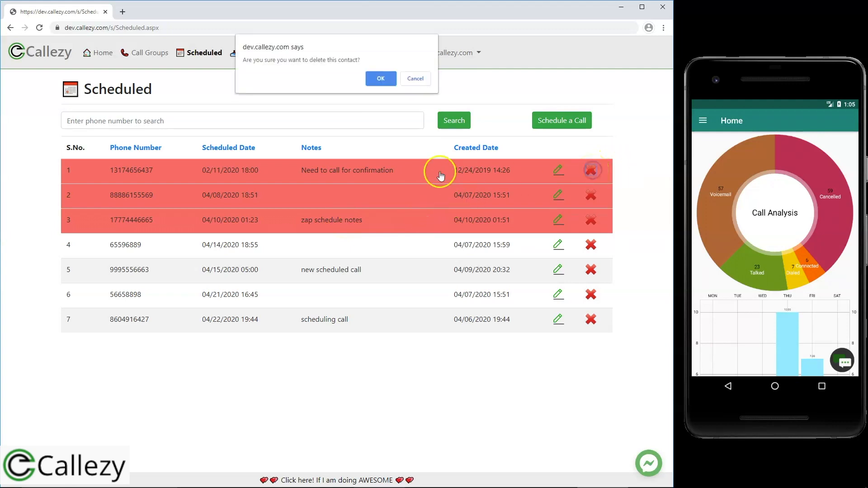
{"action": "left_click", "coordinate": [380, 78]}
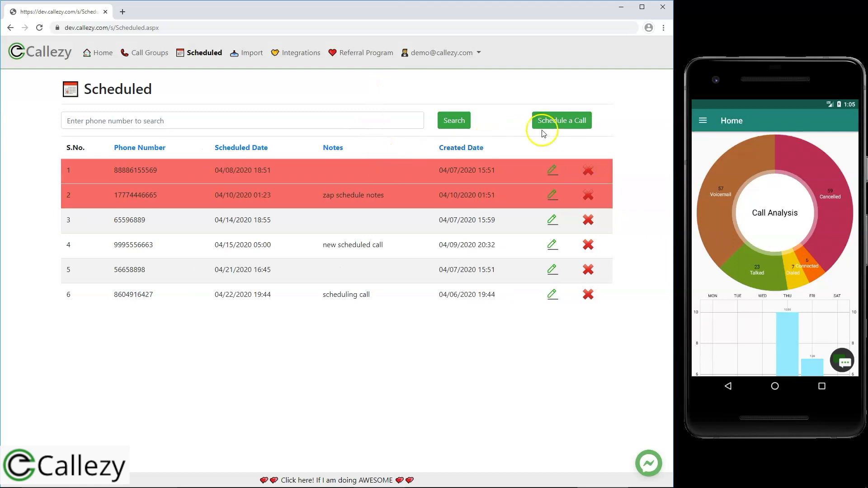
Start a new scheduled call with the phone number, dated 04/15/2020 at 13:30.
{"action": "left_click", "coordinate": [570, 127]}
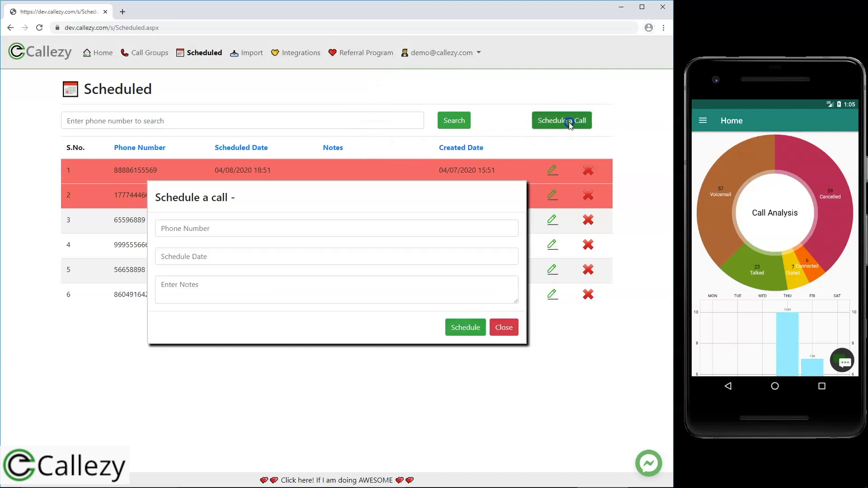
{"action": "left_click", "coordinate": [346, 228]}
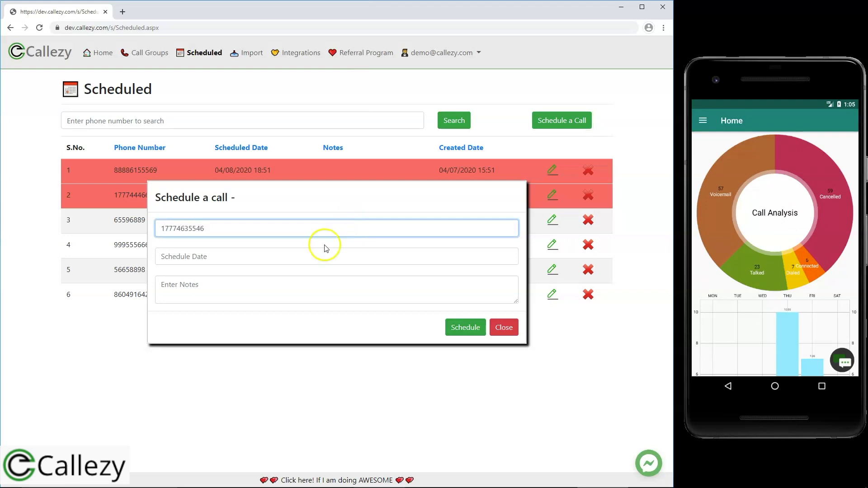
{"action": "left_click", "coordinate": [316, 254]}
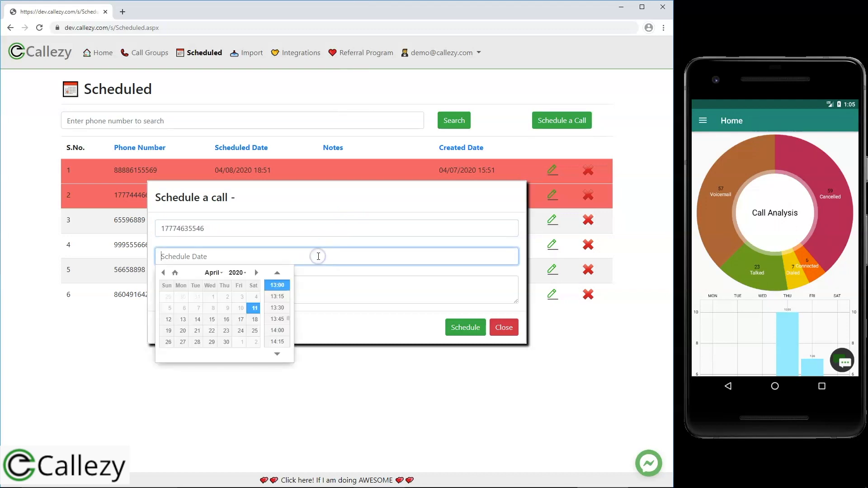
{"action": "left_click", "coordinate": [211, 319]}
{"action": "left_click", "coordinate": [277, 309]}
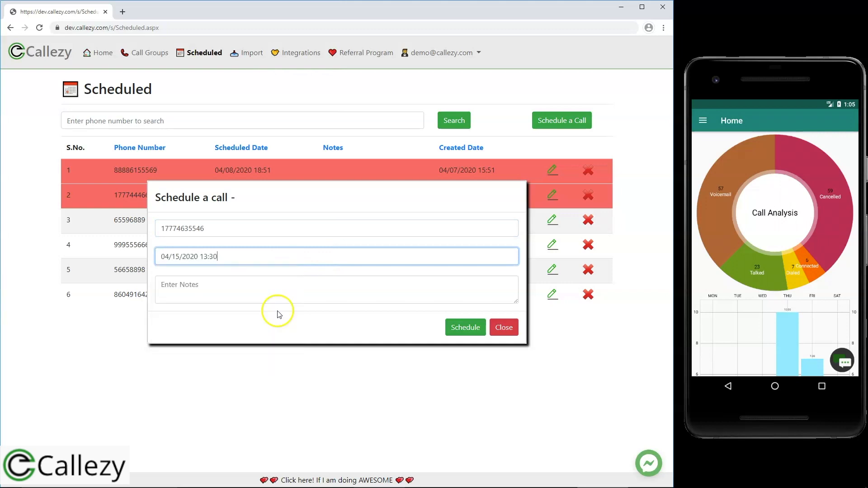
Add the note 'New call schedule', save the call, and check its row in the Scheduled list.
{"action": "left_click", "coordinate": [364, 290]}
{"action": "type", "text": "New call schedule"}
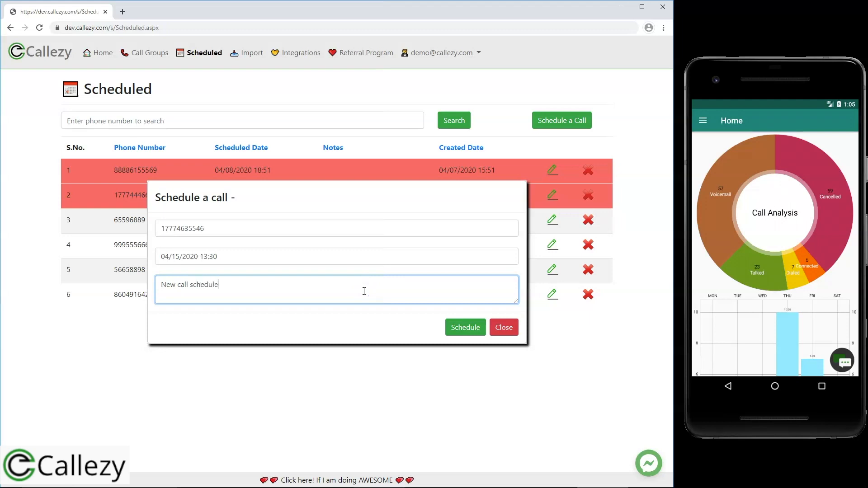
{"action": "left_click", "coordinate": [467, 330]}
{"action": "left_click", "coordinate": [467, 330]}
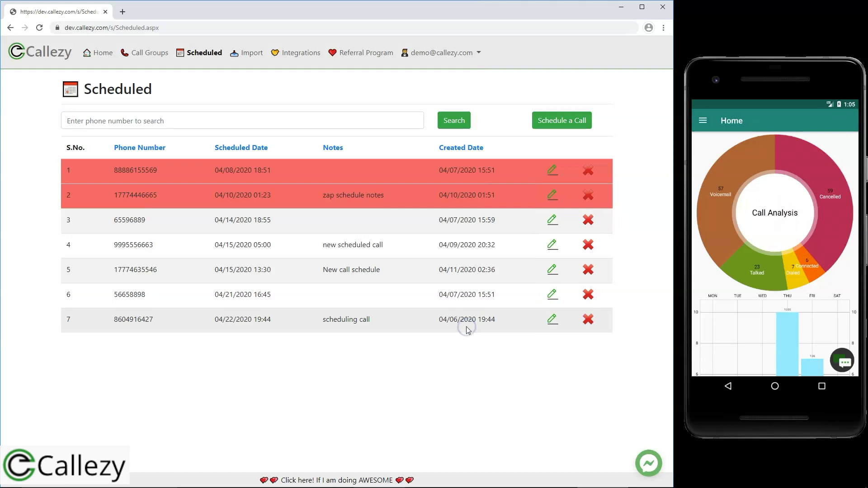
{"action": "left_click_drag", "start_coordinate": [122, 318], "coordinate": [314, 329]}
{"action": "left_click", "coordinate": [358, 350]}
In the phone app's Schedules list, open Add Schedule from the overflow menu.
{"action": "left_click", "coordinate": [705, 120]}
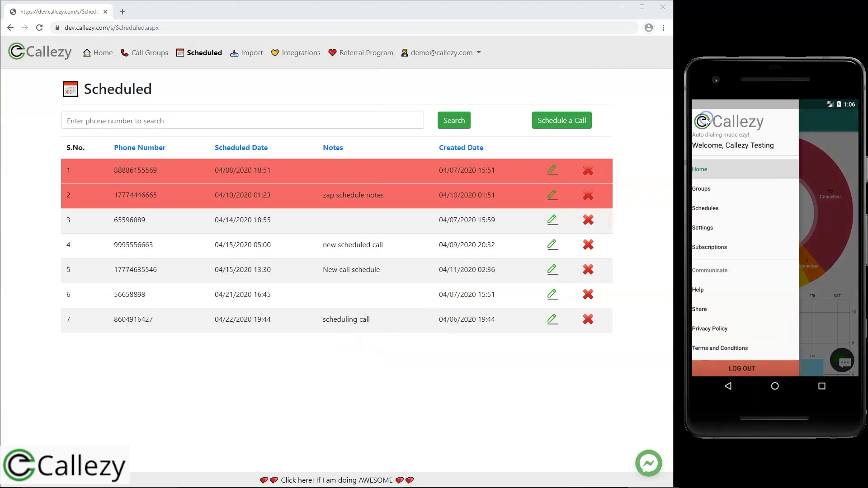
{"action": "left_click", "coordinate": [710, 209]}
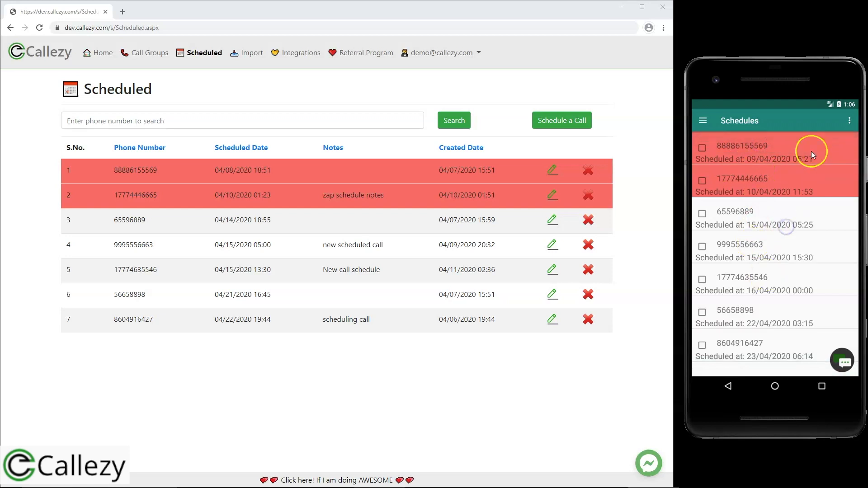
{"action": "left_click", "coordinate": [850, 121]}
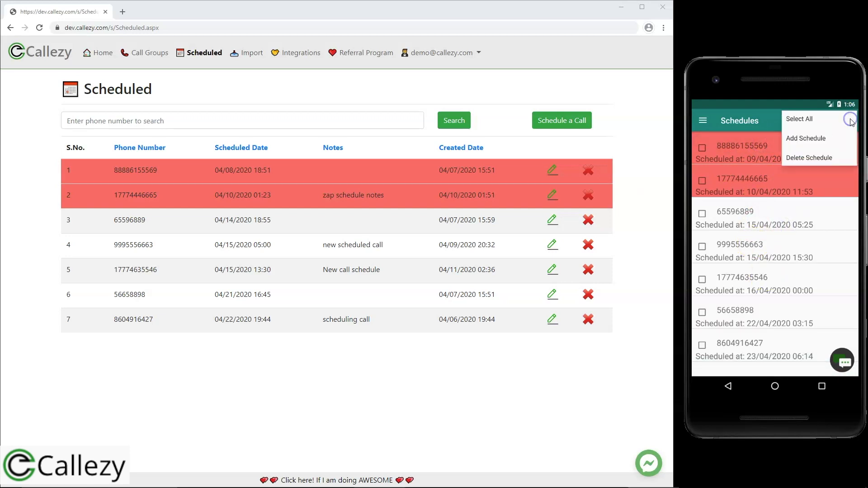
{"action": "left_click", "coordinate": [814, 139]}
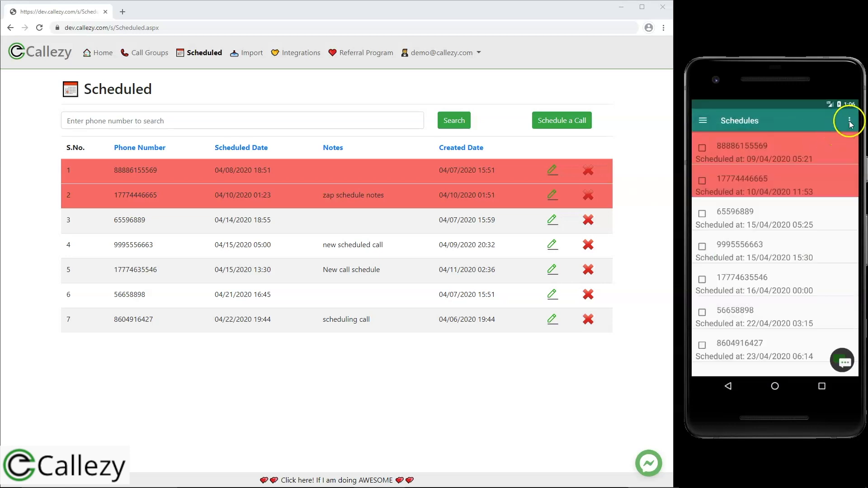
{"action": "left_click", "coordinate": [850, 121]}
{"action": "left_click", "coordinate": [802, 141]}
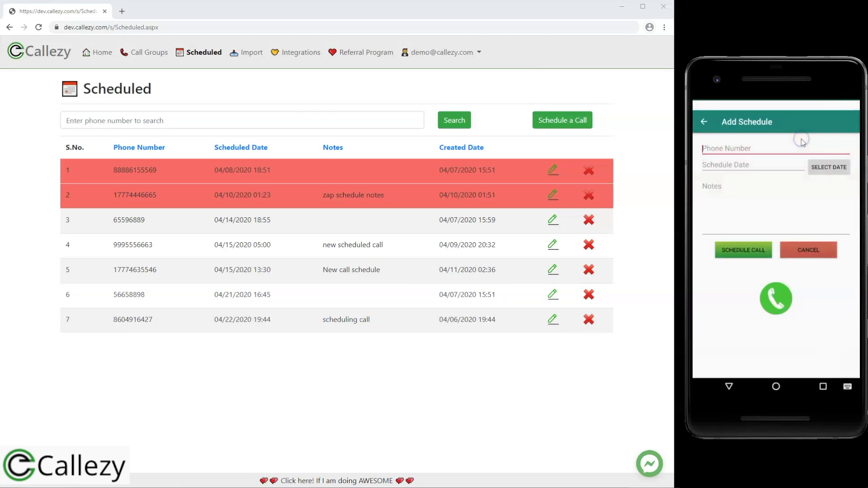
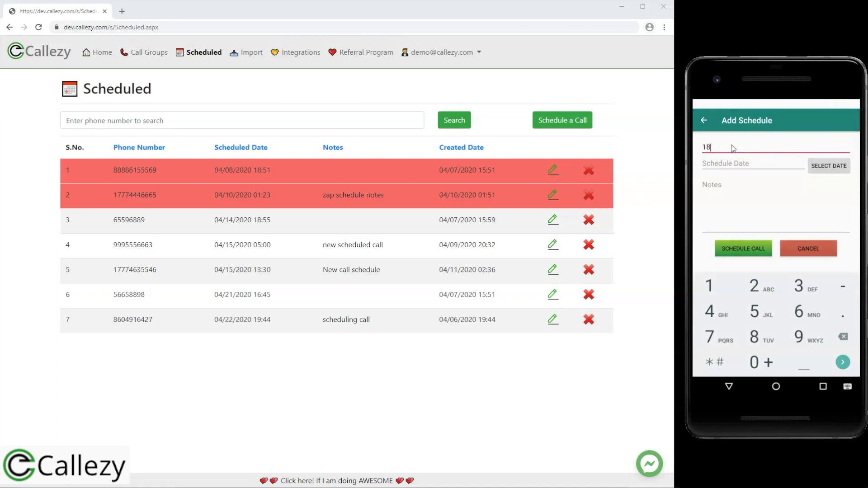
Enter the phone number and set the schedule to 16/4/2020 at 4:30 PM.
{"action": "left_click", "coordinate": [820, 167]}
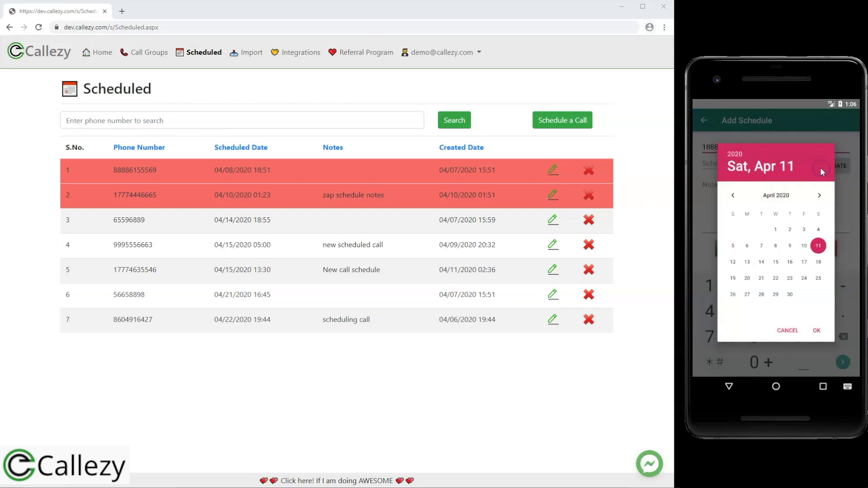
{"action": "left_click", "coordinate": [791, 264]}
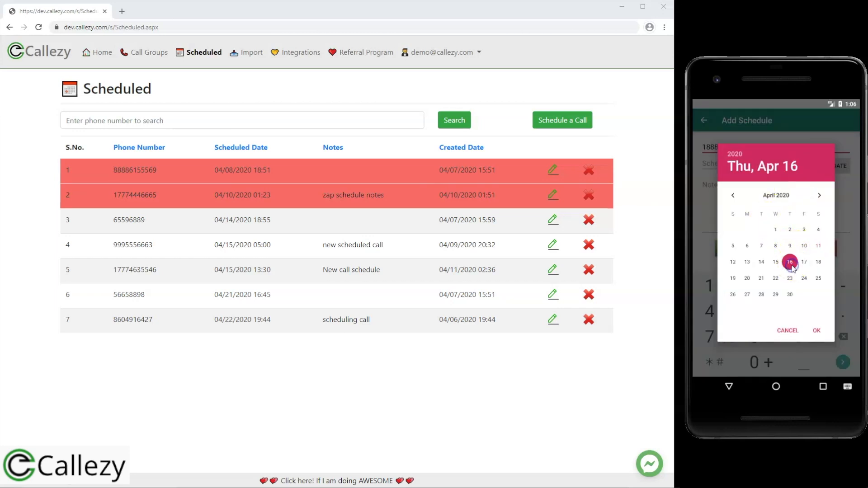
{"action": "left_click", "coordinate": [817, 331]}
{"action": "left_click", "coordinate": [808, 274]}
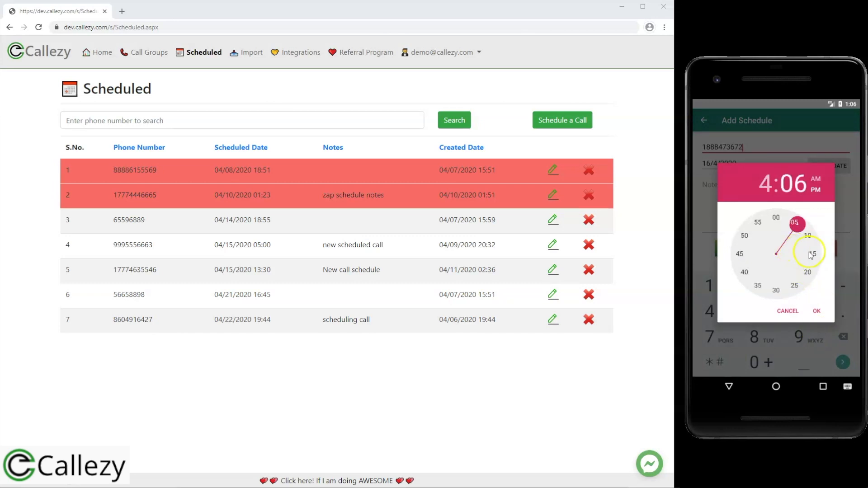
{"action": "left_click", "coordinate": [776, 293]}
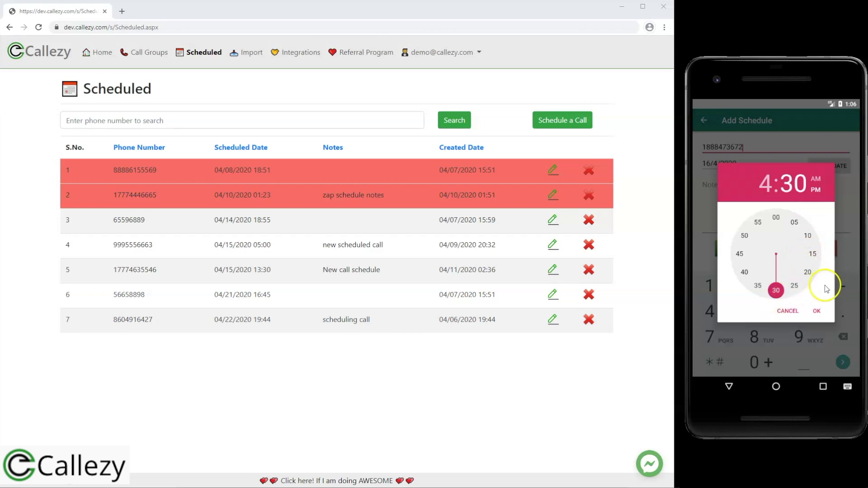
{"action": "left_click", "coordinate": [815, 179]}
{"action": "left_click", "coordinate": [816, 190]}
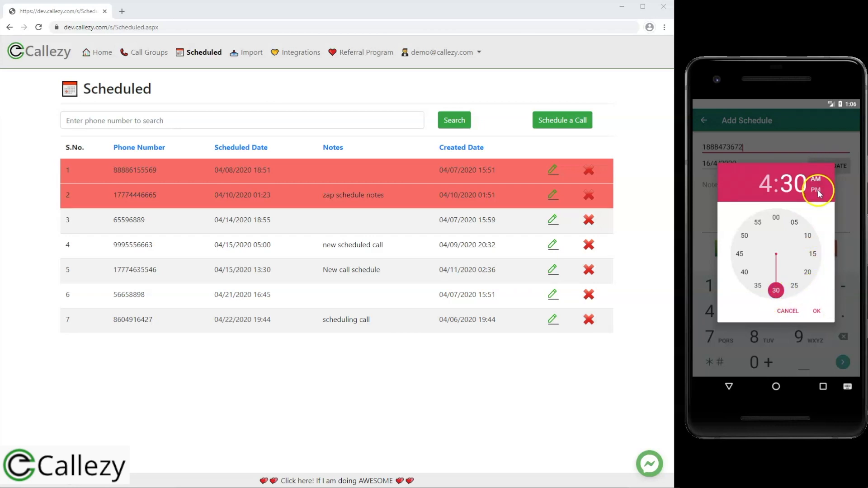
{"action": "left_click", "coordinate": [816, 311]}
Add the note 'test' and save the scheduled call to the Schedules list.
{"action": "left_click", "coordinate": [777, 208]}
{"action": "type", "text": "test"}
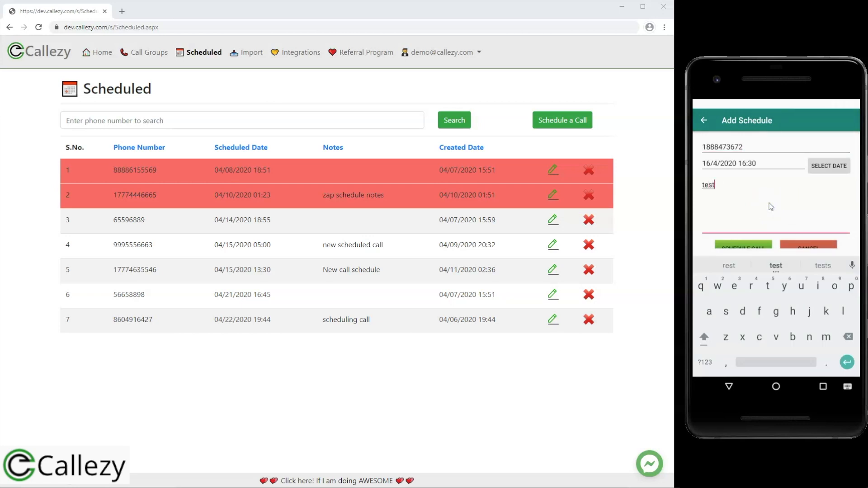
{"action": "left_click", "coordinate": [729, 388]}
{"action": "left_click", "coordinate": [745, 247]}
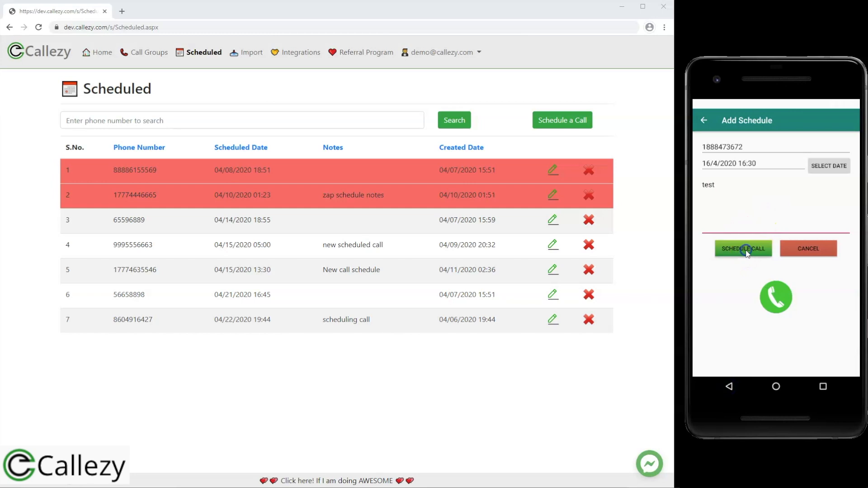
{"action": "left_click", "coordinate": [760, 245]}
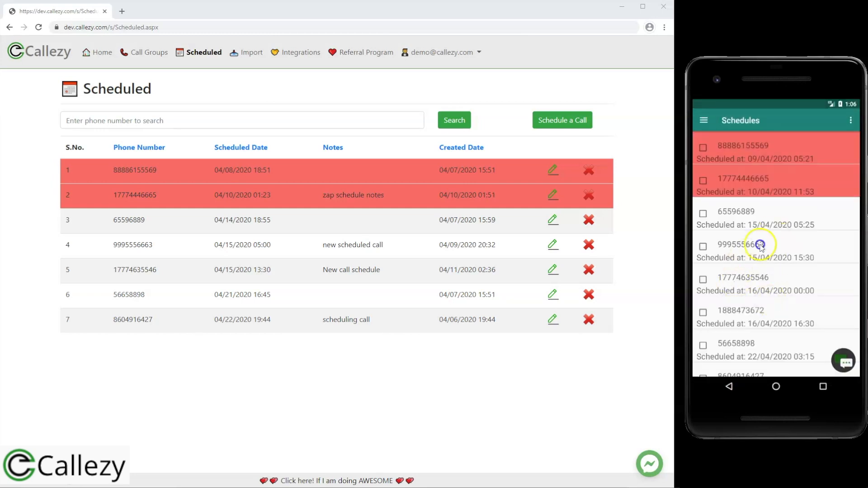
{"action": "scroll", "coordinate": [760, 244], "scroll_direction": "down", "scroll_amount": 1}
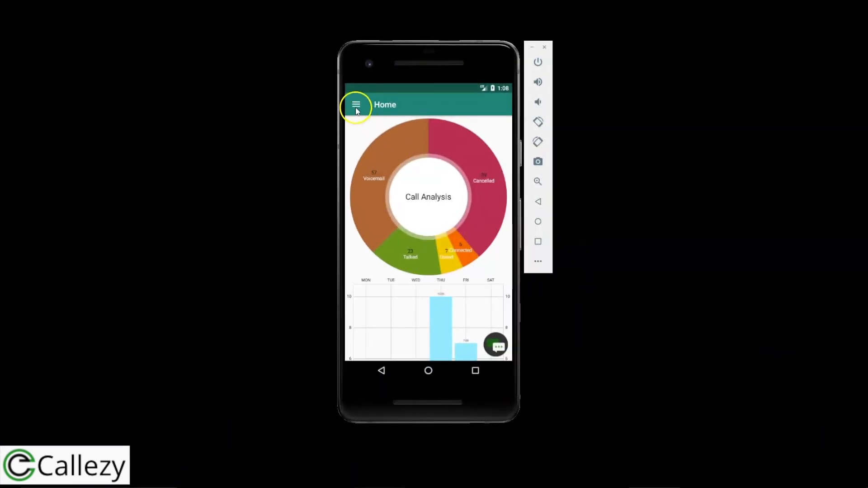
Open New Import Group from Groups in the side menu and start auto-dialing its contacts.
{"action": "left_click", "coordinate": [356, 106]}
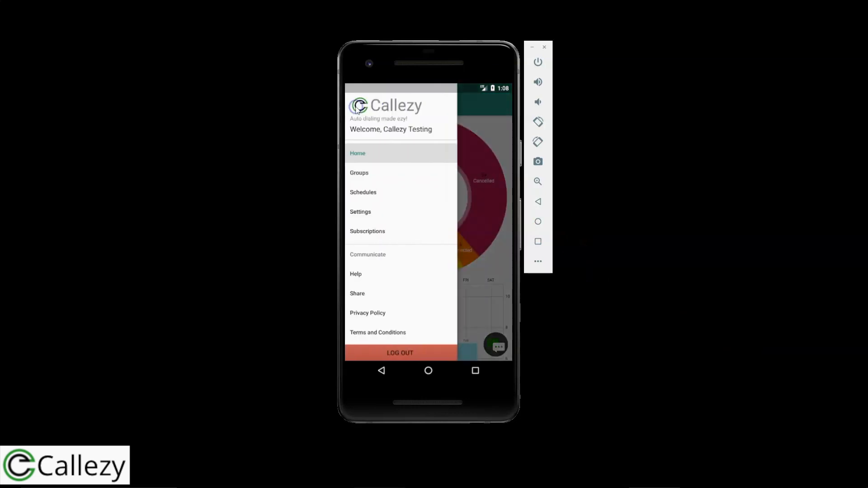
{"action": "left_click", "coordinate": [361, 173]}
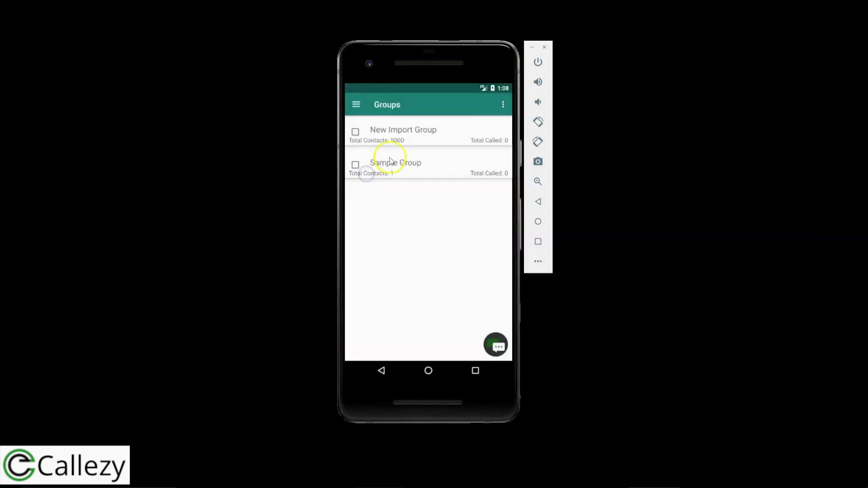
{"action": "left_click", "coordinate": [418, 137]}
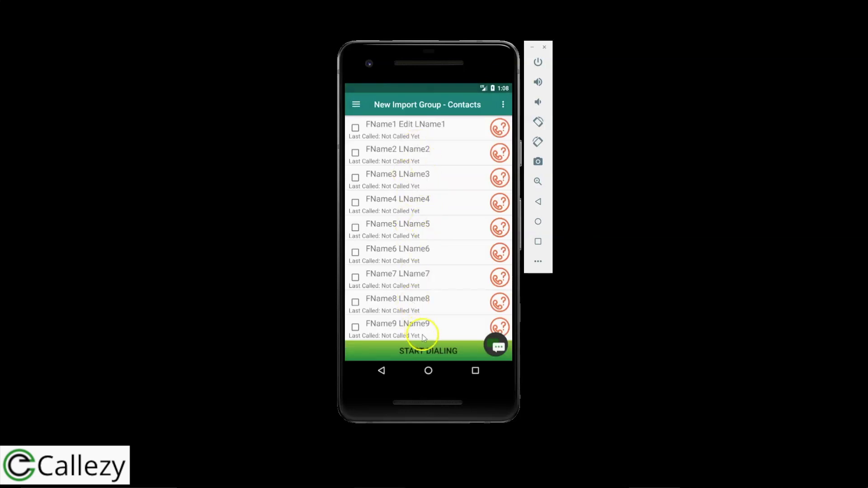
{"action": "left_click", "coordinate": [424, 352]}
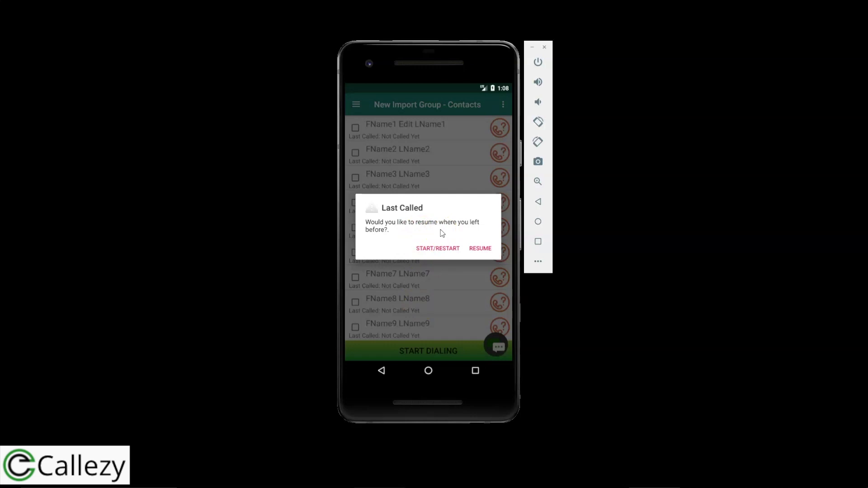
Restart dialing from the first contact and allow Callezy to place phone calls.
{"action": "left_click", "coordinate": [429, 250]}
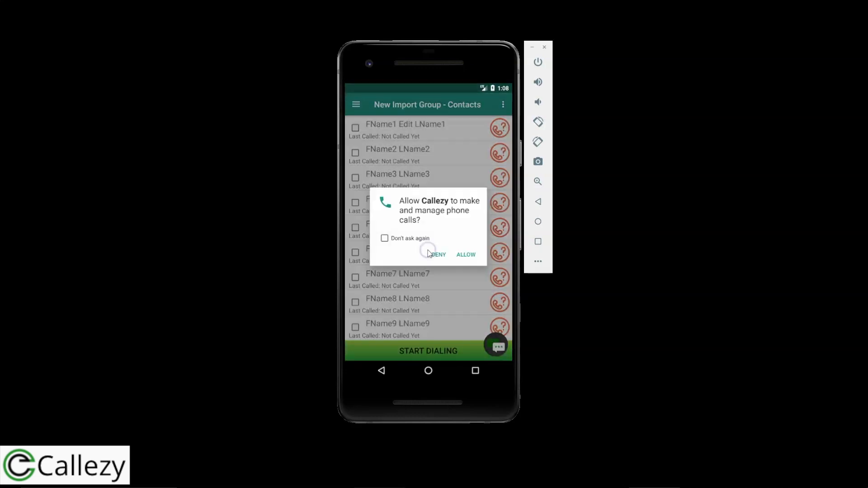
{"action": "left_click", "coordinate": [466, 255]}
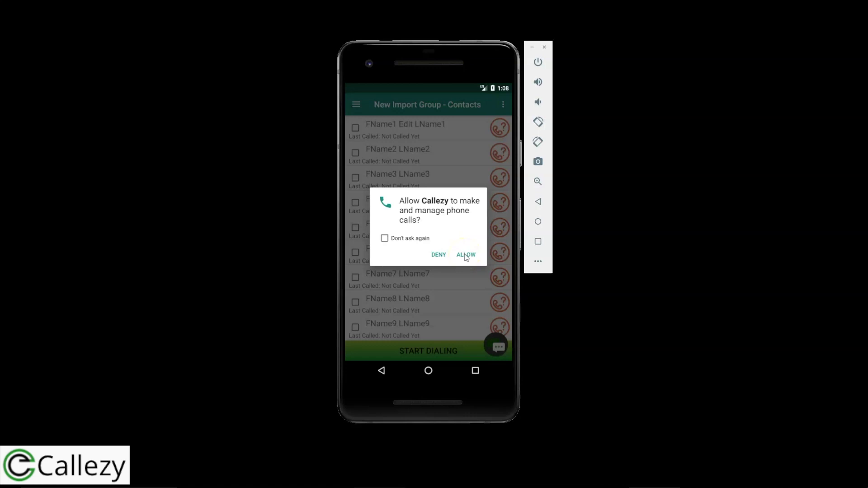
{"action": "left_click", "coordinate": [466, 255]}
{"action": "left_click", "coordinate": [451, 219]}
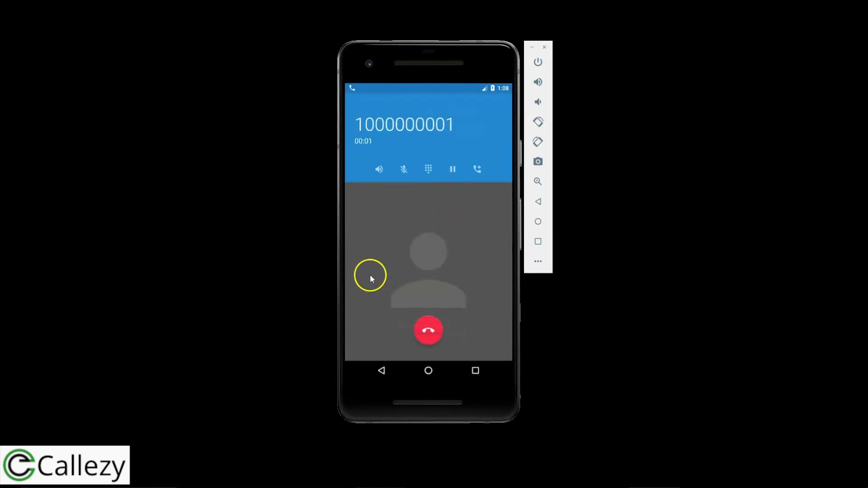
{"action": "left_click", "coordinate": [383, 371]}
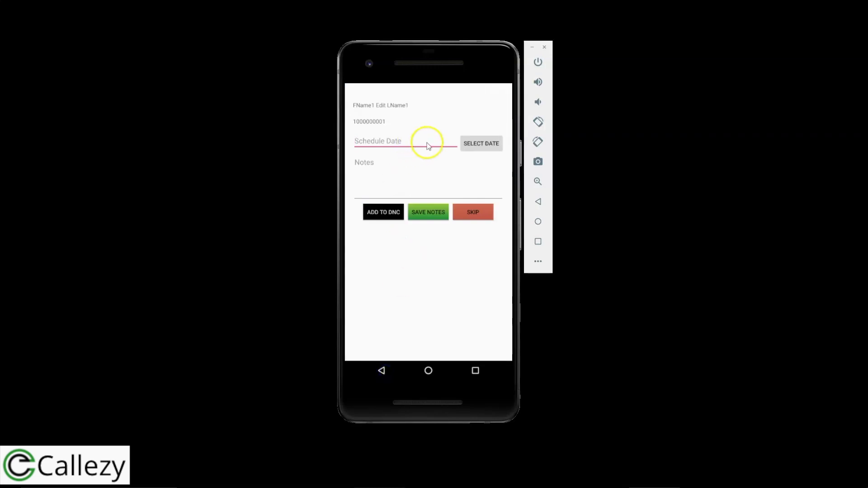
Set the follow-up date to 15/4/2020 and the time to 3:30 PM.
{"action": "left_click", "coordinate": [479, 144]}
{"action": "left_click", "coordinate": [428, 246]}
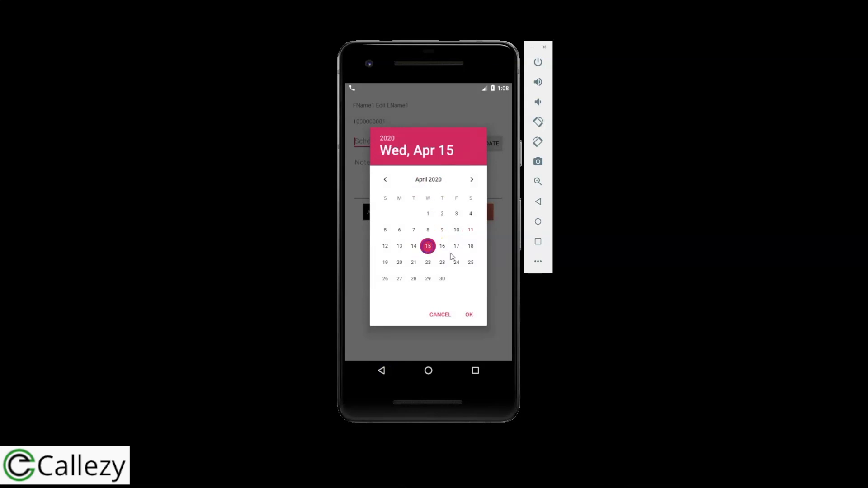
{"action": "left_click", "coordinate": [469, 314]}
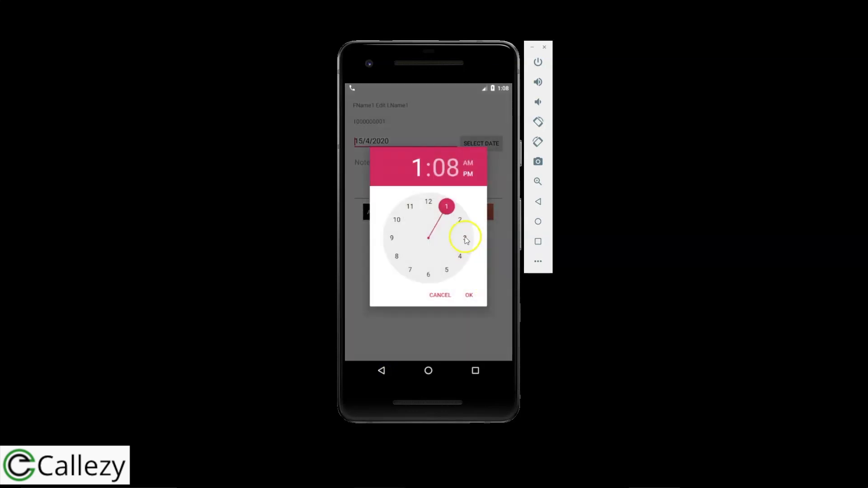
{"action": "left_click", "coordinate": [465, 238]}
{"action": "left_click", "coordinate": [427, 275]}
{"action": "left_click", "coordinate": [468, 297]}
Add the note 'New customer' and save the follow-up notes.
{"action": "left_click", "coordinate": [408, 186]}
{"action": "type", "text": "New customer"}
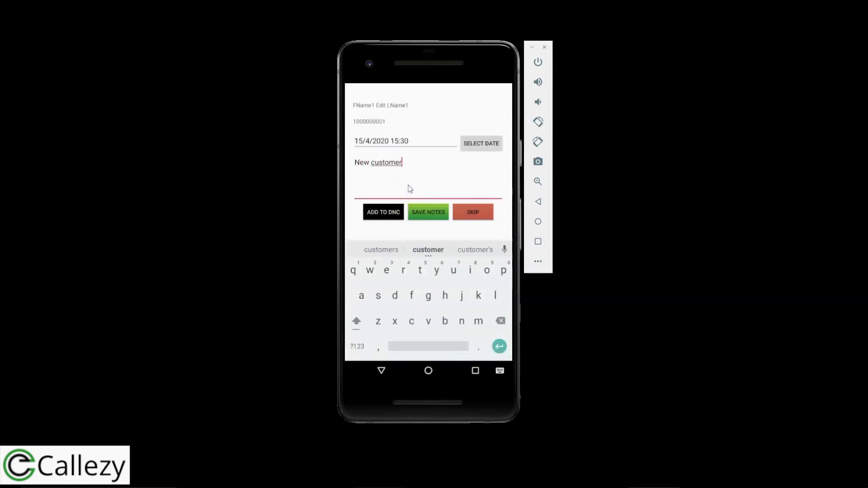
{"action": "left_click", "coordinate": [380, 373]}
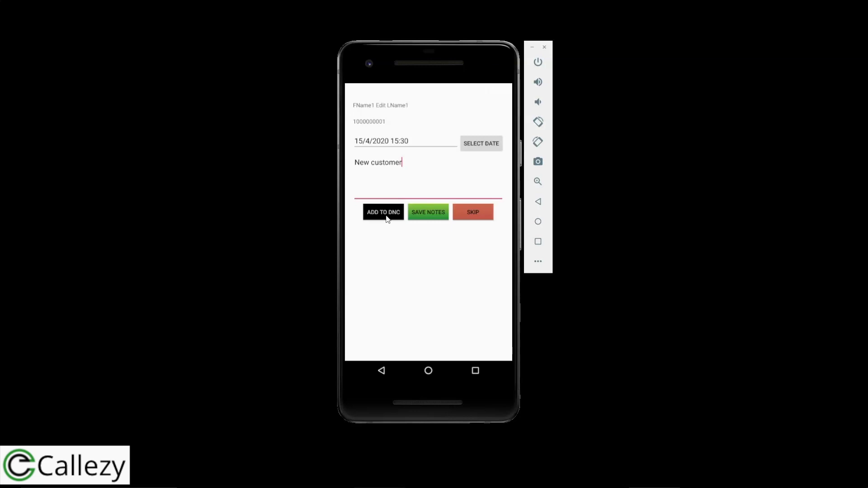
{"action": "left_click", "coordinate": [387, 219]}
{"action": "left_click", "coordinate": [432, 218]}
{"action": "left_click", "coordinate": [429, 213]}
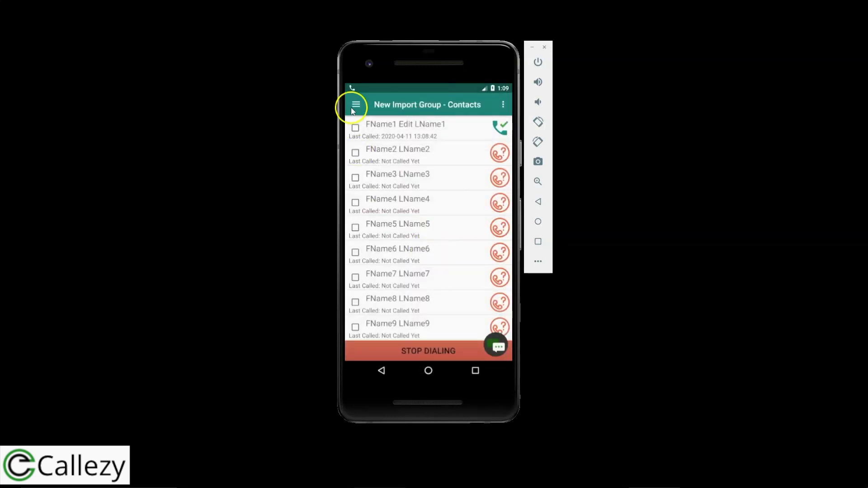
Hang up the first call, end the second contact's call, and save the note 'test notes'.
{"action": "left_click_drag", "start_coordinate": [355, 86], "coordinate": [355, 170]}
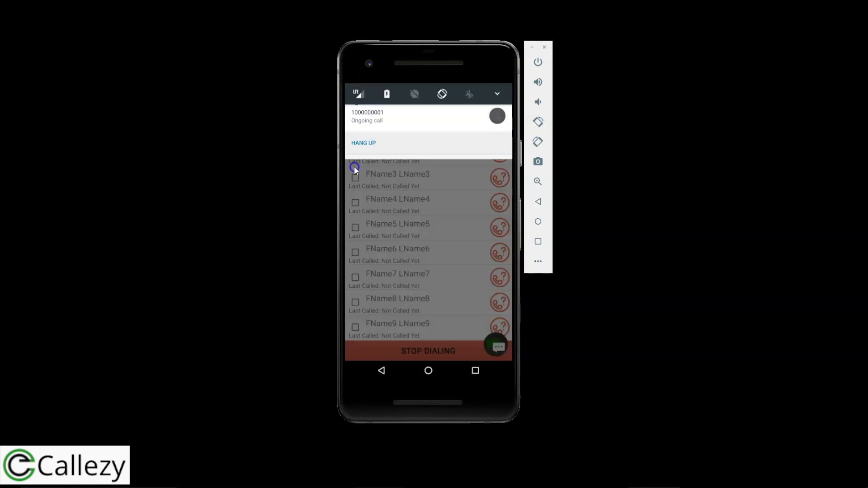
{"action": "left_click", "coordinate": [368, 138]}
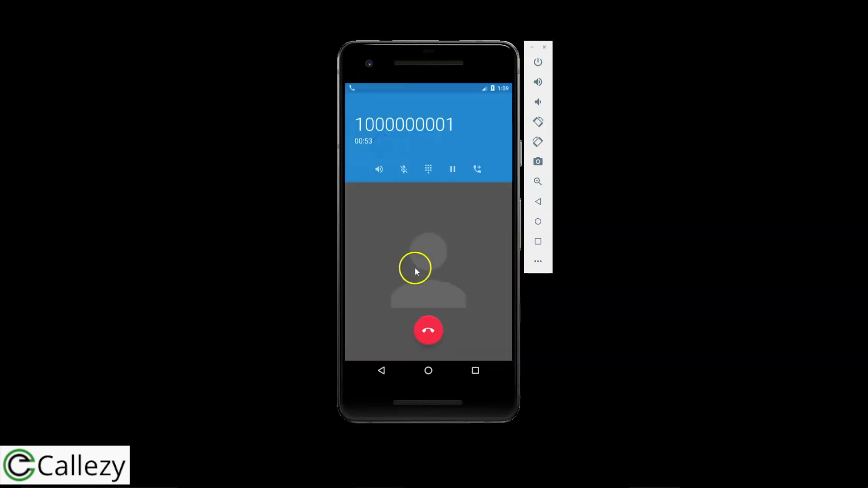
{"action": "left_click", "coordinate": [429, 331]}
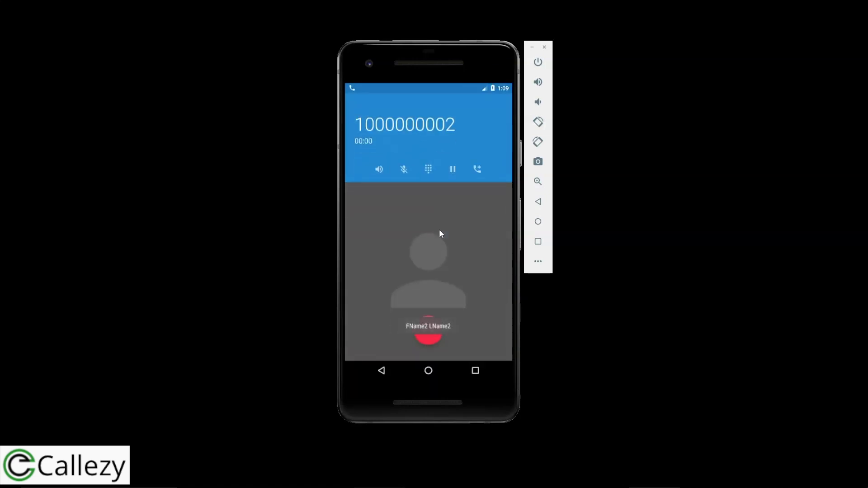
{"action": "left_click", "coordinate": [430, 333]}
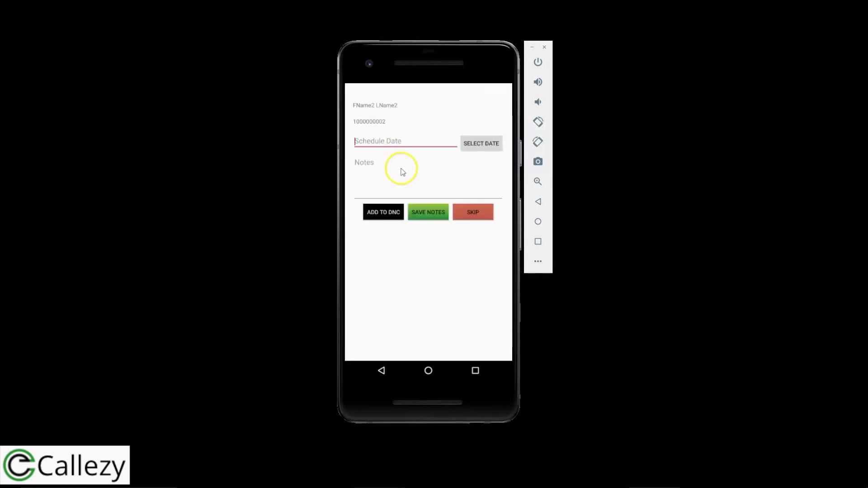
{"action": "left_click", "coordinate": [403, 172]}
{"action": "type", "text": "test notes"}
{"action": "left_click", "coordinate": [427, 213]}
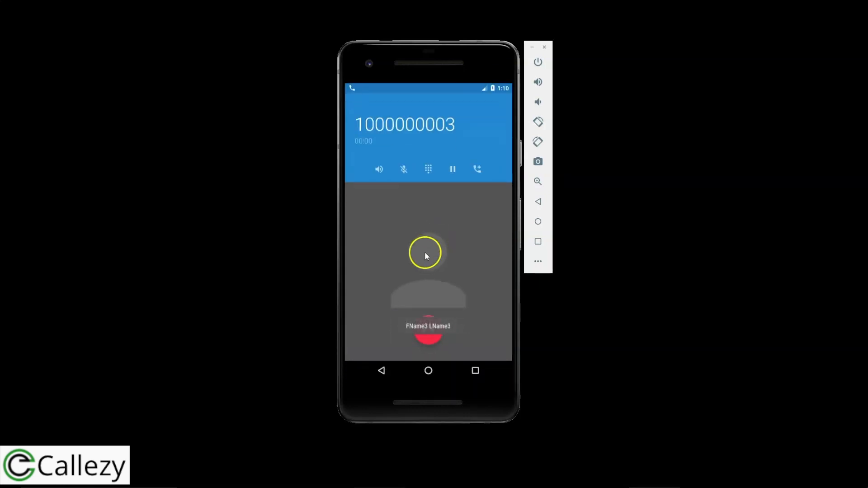
End the third contact's call, skip its notes, and stop the auto-dialer.
{"action": "left_click", "coordinate": [428, 330]}
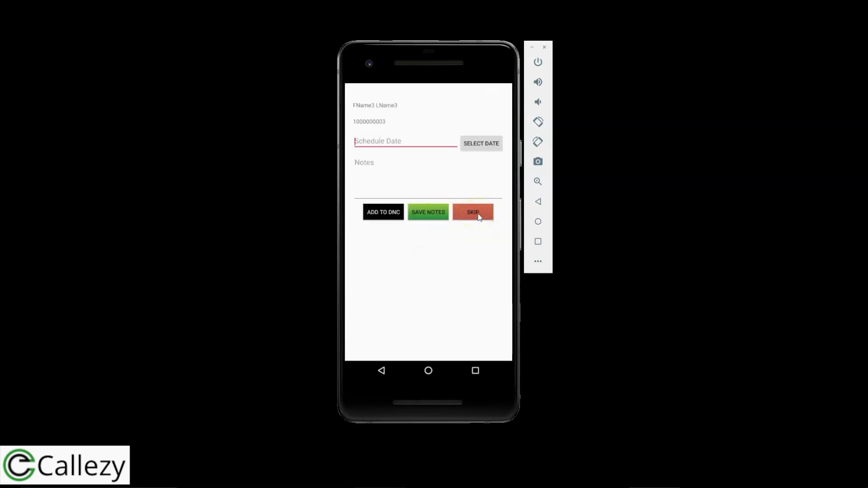
{"action": "left_click", "coordinate": [478, 213]}
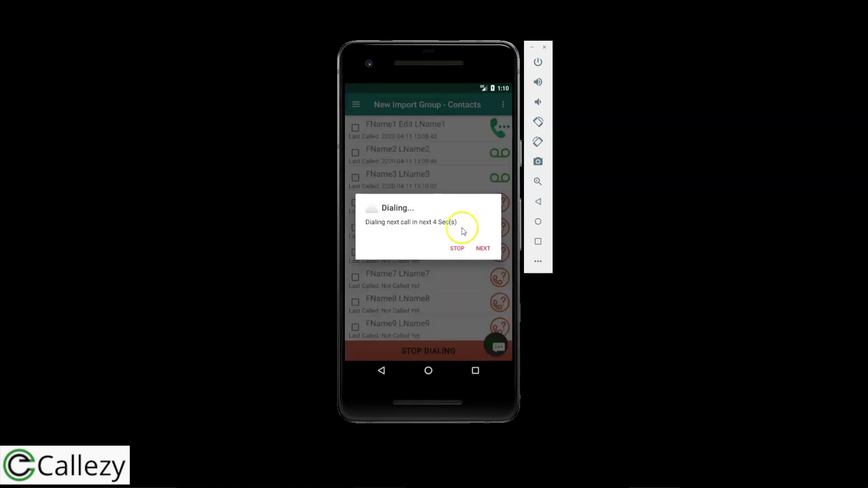
{"action": "left_click", "coordinate": [457, 249]}
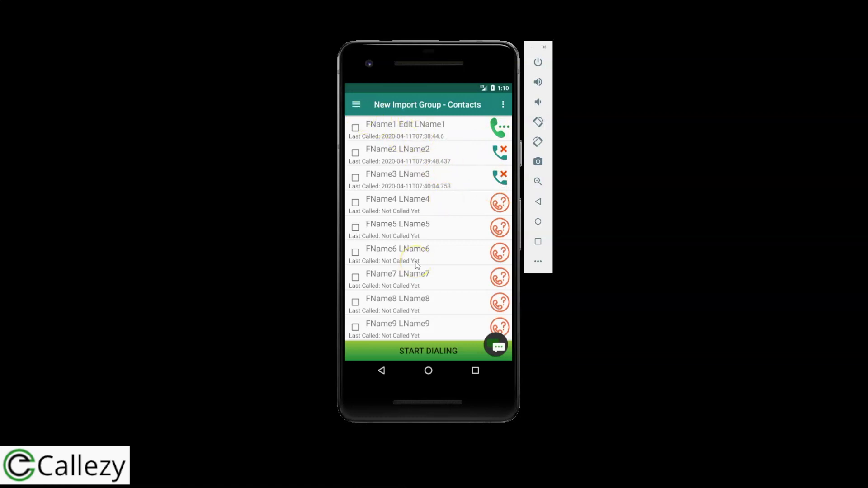
Restart group dialing from the first contact, end that call, and skip its notes.
{"action": "left_click", "coordinate": [422, 354]}
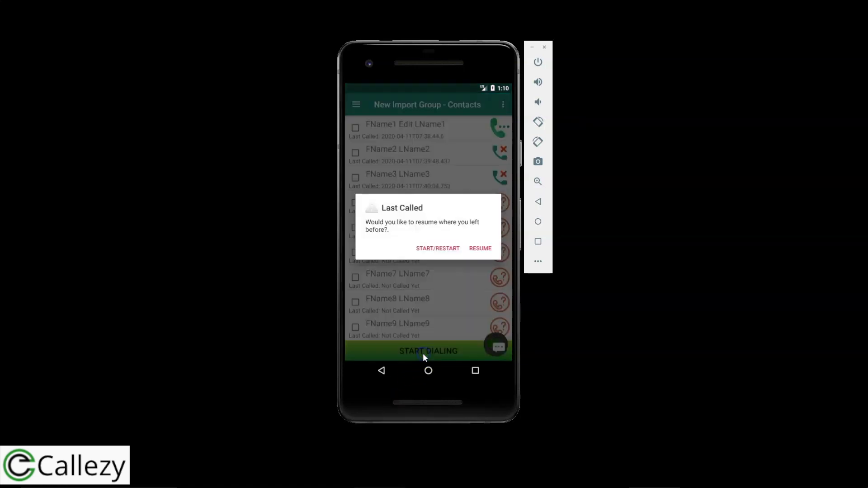
{"action": "left_click", "coordinate": [441, 249]}
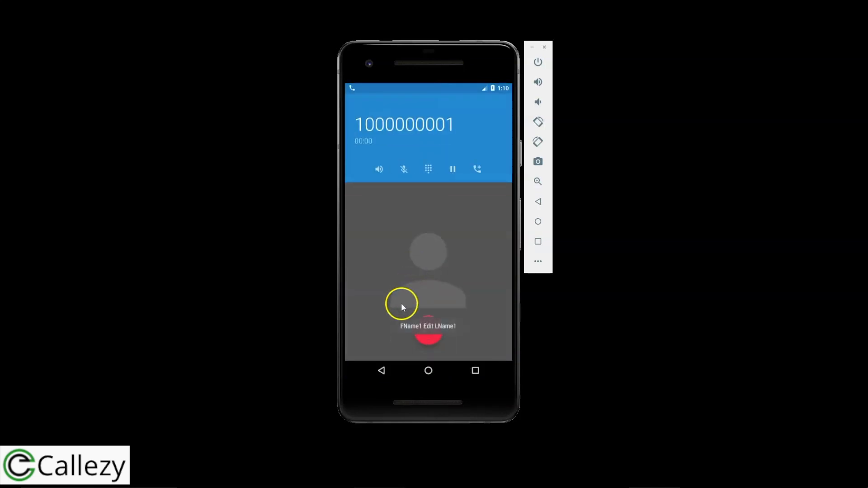
{"action": "left_click", "coordinate": [429, 333]}
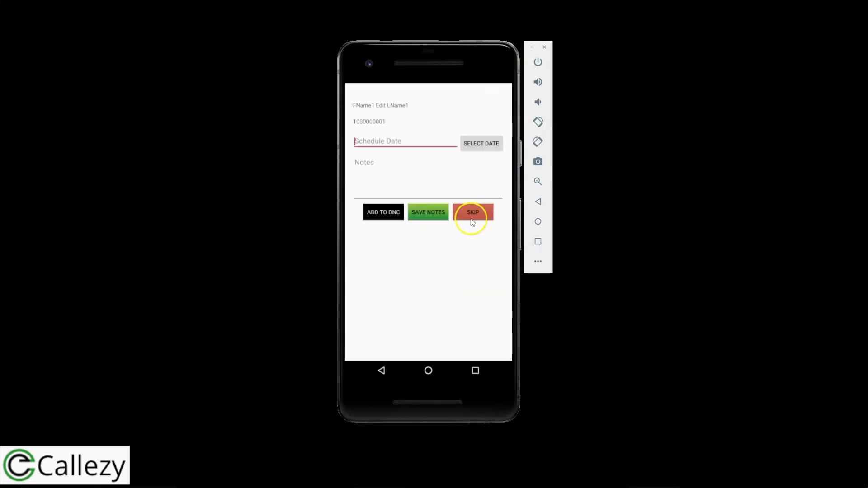
{"action": "left_click", "coordinate": [475, 215]}
Dial the second contact next, hang up, skip its notes, and stop dialing.
{"action": "left_click", "coordinate": [482, 248]}
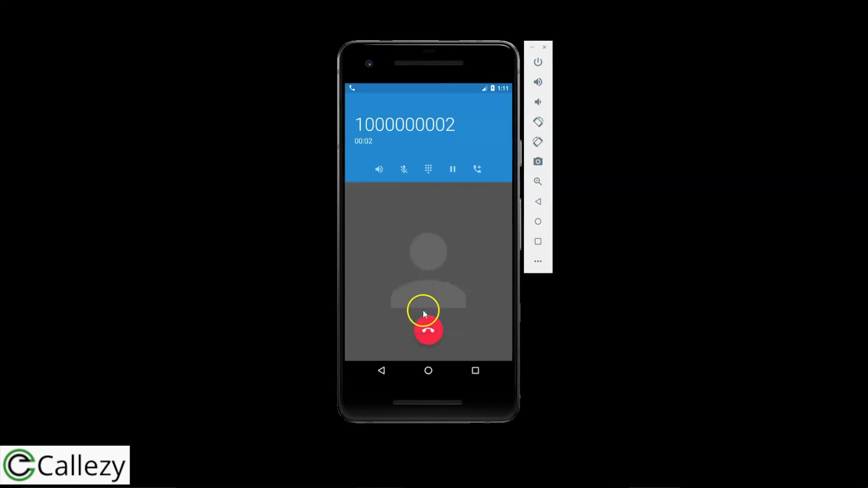
{"action": "left_click", "coordinate": [430, 333]}
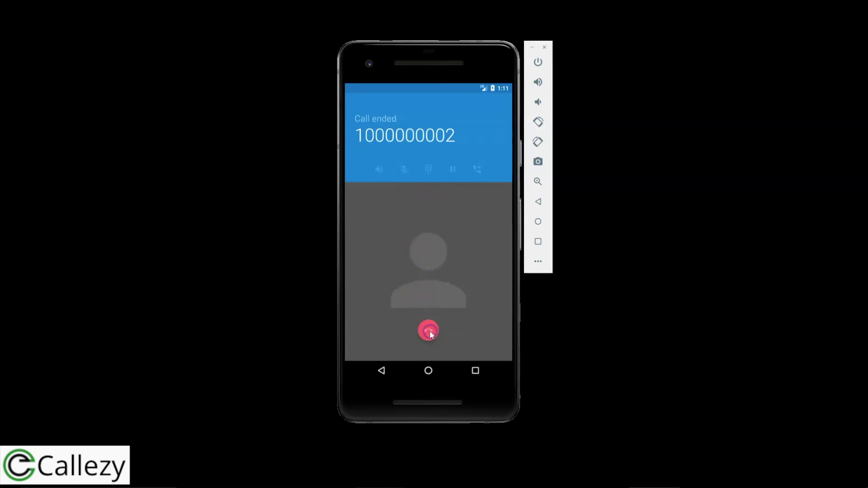
{"action": "left_click", "coordinate": [468, 217]}
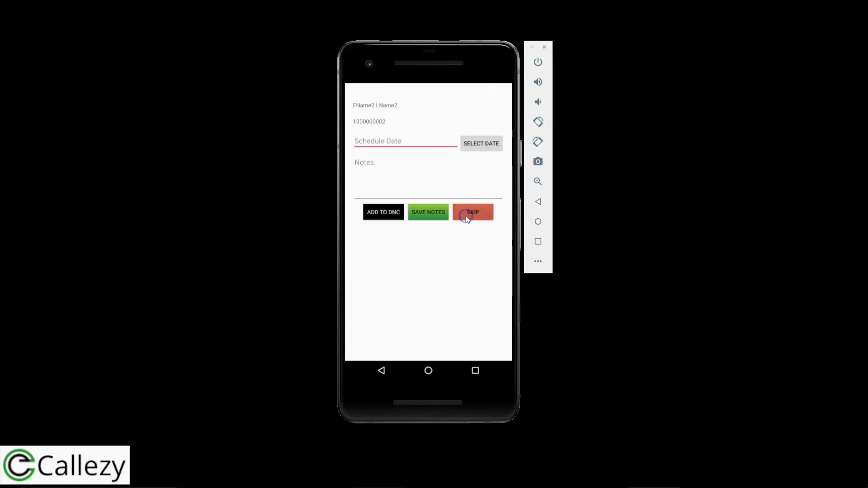
{"action": "left_click", "coordinate": [457, 248]}
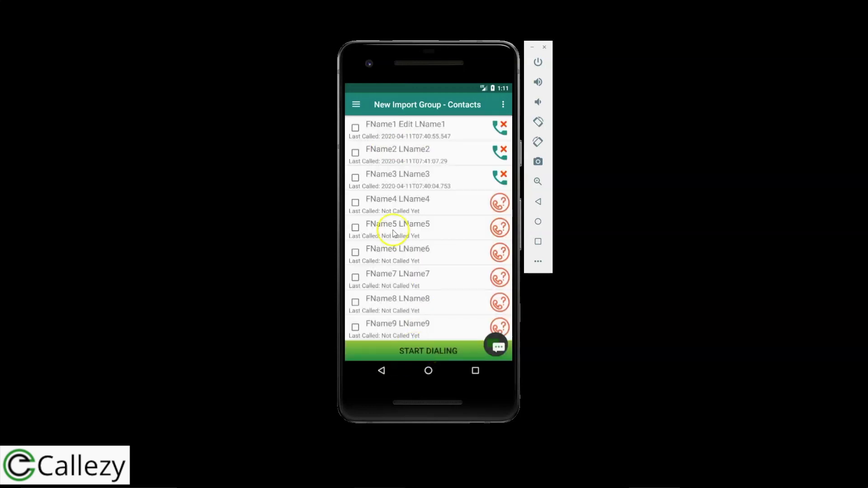
Return to New Import Group via the drawer and resume dialing from the last called contact.
{"action": "left_click", "coordinate": [356, 105]}
{"action": "left_click", "coordinate": [363, 152]}
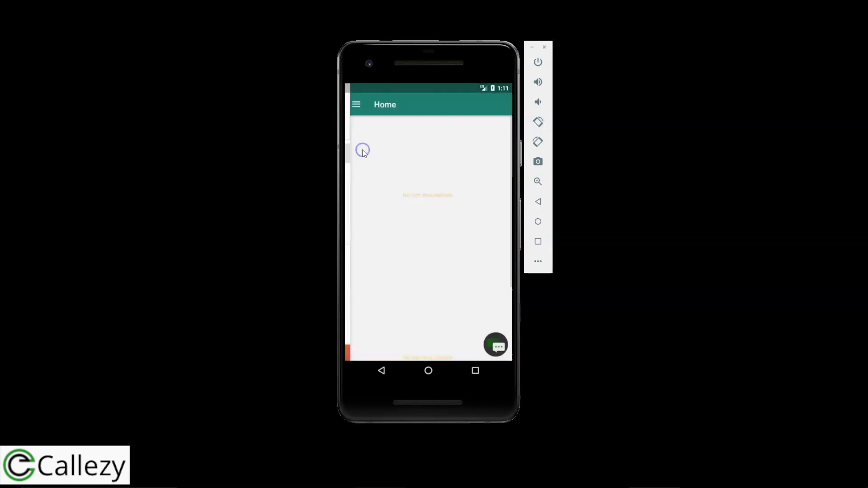
{"action": "left_click", "coordinate": [357, 106]}
{"action": "left_click", "coordinate": [368, 173]}
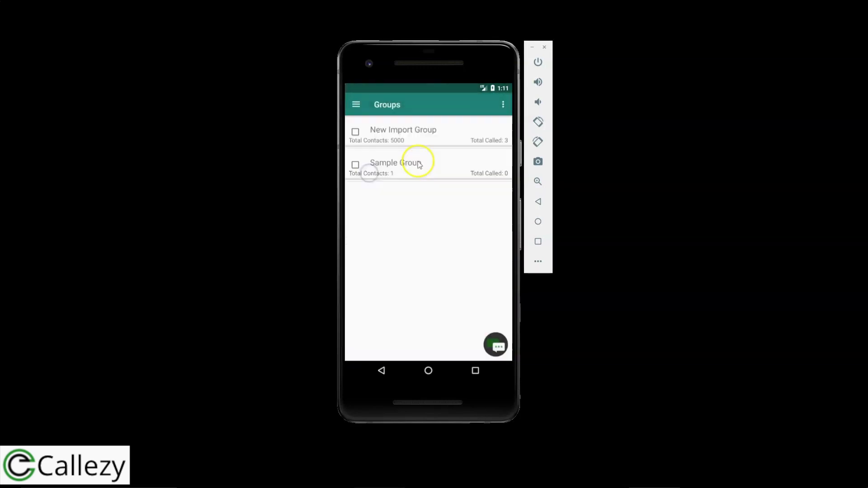
{"action": "left_click", "coordinate": [432, 135]}
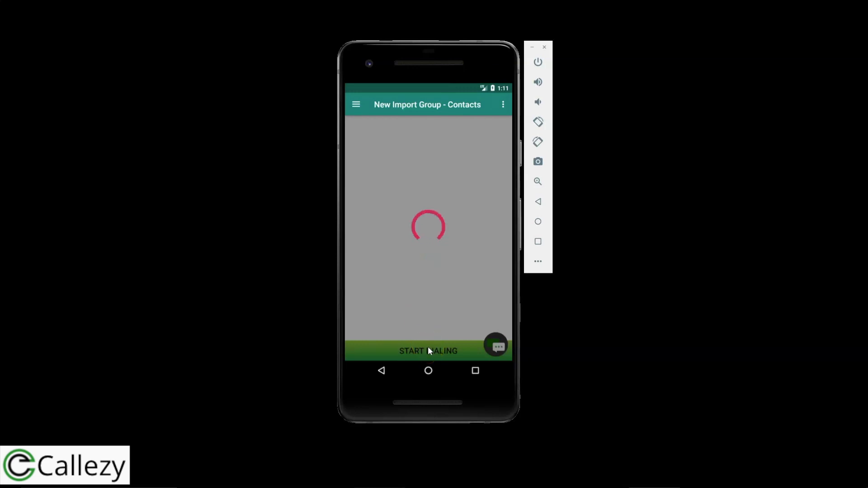
{"action": "left_click", "coordinate": [428, 350]}
{"action": "left_click", "coordinate": [480, 248]}
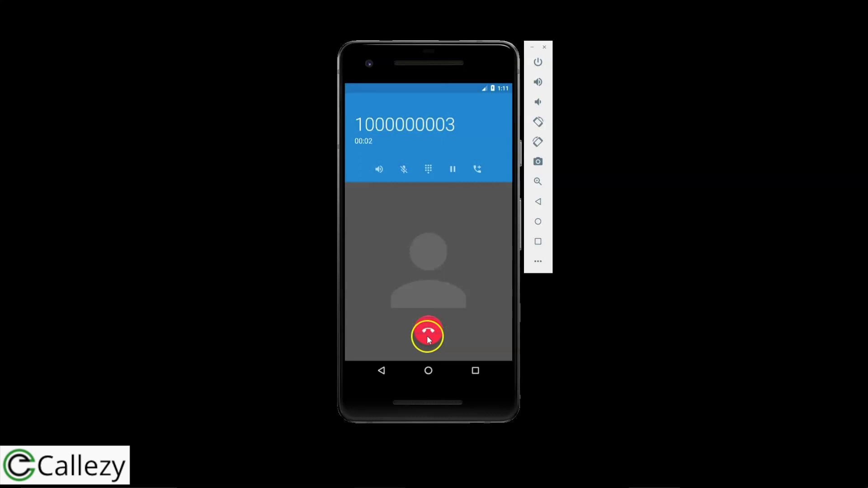
Hang up the third contact's call, skip its notes, and stop dialing.
{"action": "left_click", "coordinate": [427, 335]}
{"action": "left_click", "coordinate": [474, 222]}
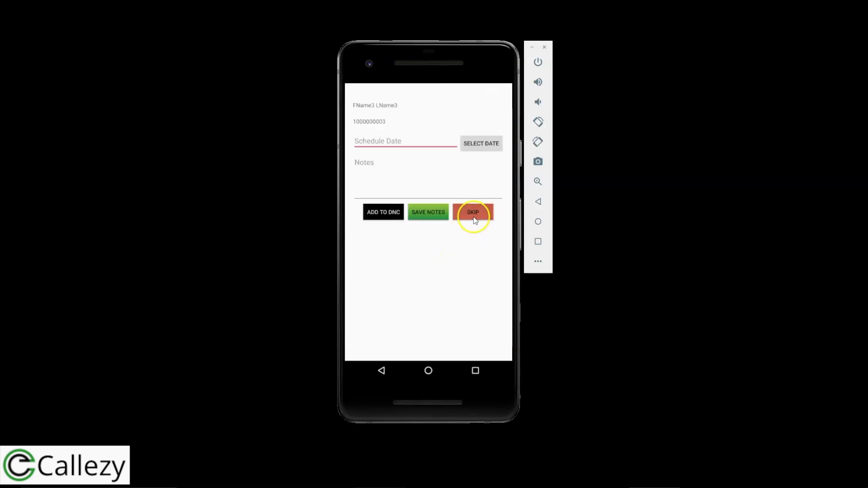
{"action": "left_click", "coordinate": [457, 247]}
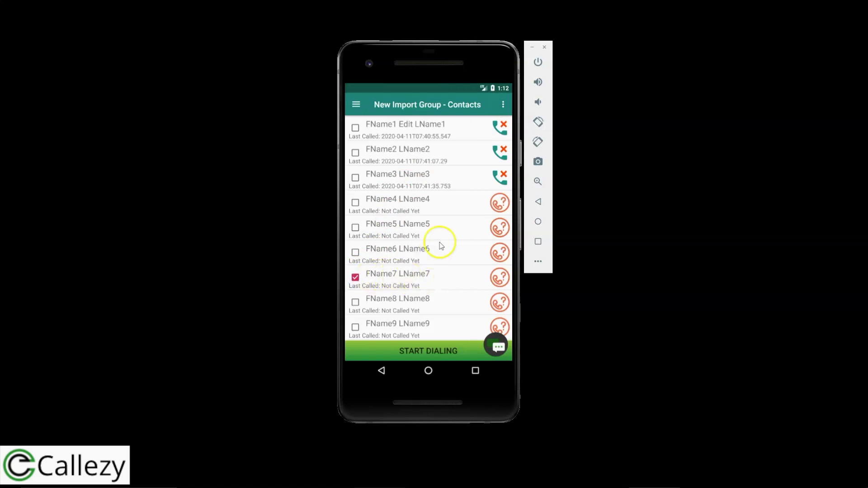
Set the seventh contact as the start, call it, skip its notes, and stop dialing.
{"action": "left_click", "coordinate": [503, 104]}
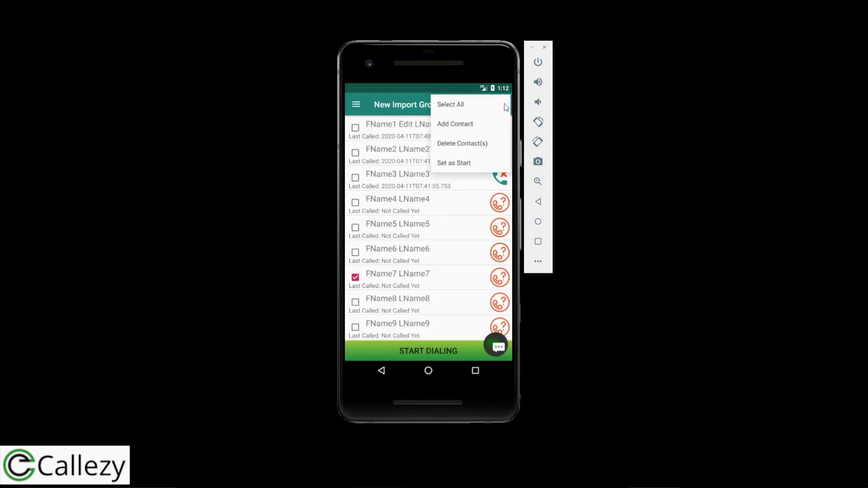
{"action": "left_click", "coordinate": [456, 162]}
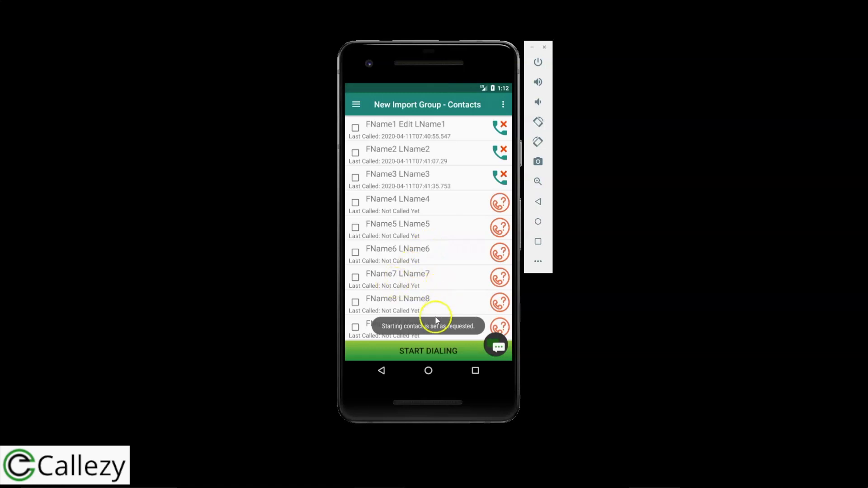
{"action": "left_click", "coordinate": [436, 349]}
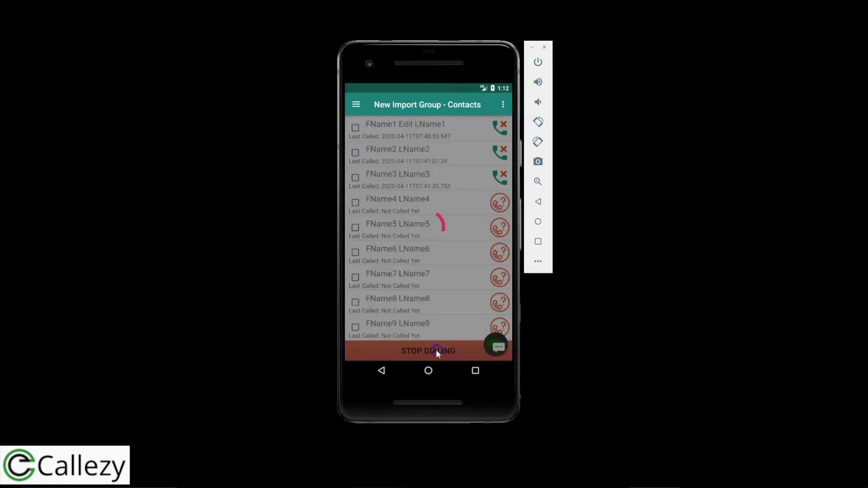
{"action": "left_click", "coordinate": [443, 279]}
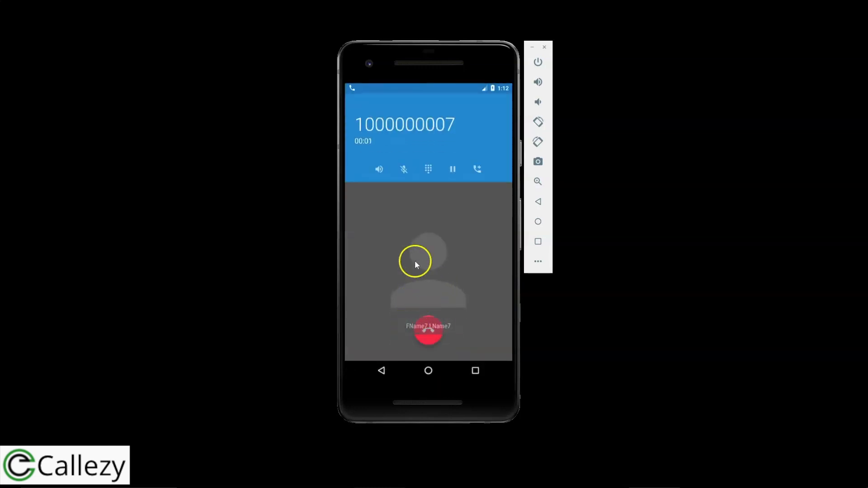
{"action": "left_click", "coordinate": [428, 330]}
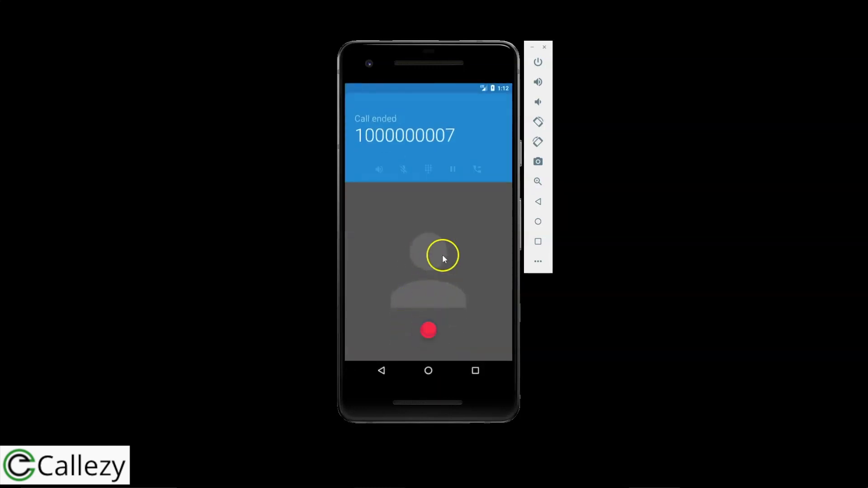
{"action": "left_click", "coordinate": [472, 213]}
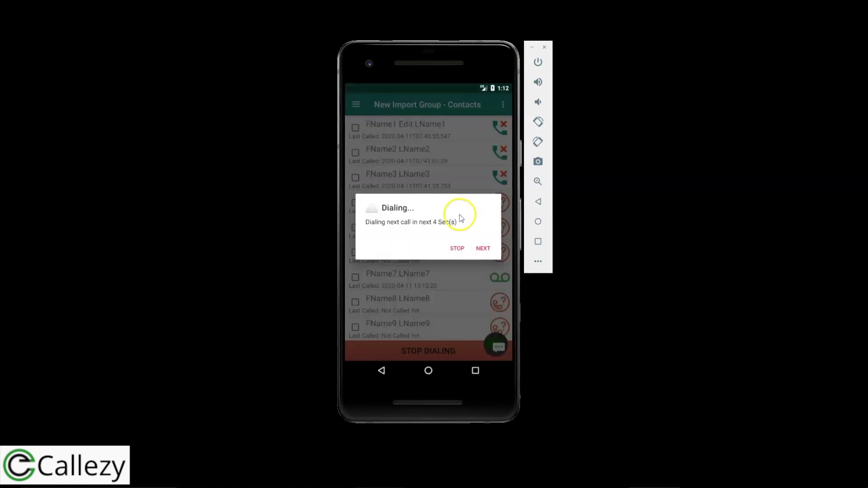
{"action": "left_click", "coordinate": [457, 248]}
Return to the Groups list from the navigation drawer.
{"action": "left_click", "coordinate": [355, 105]}
{"action": "left_click", "coordinate": [356, 105]}
{"action": "left_click", "coordinate": [367, 171]}
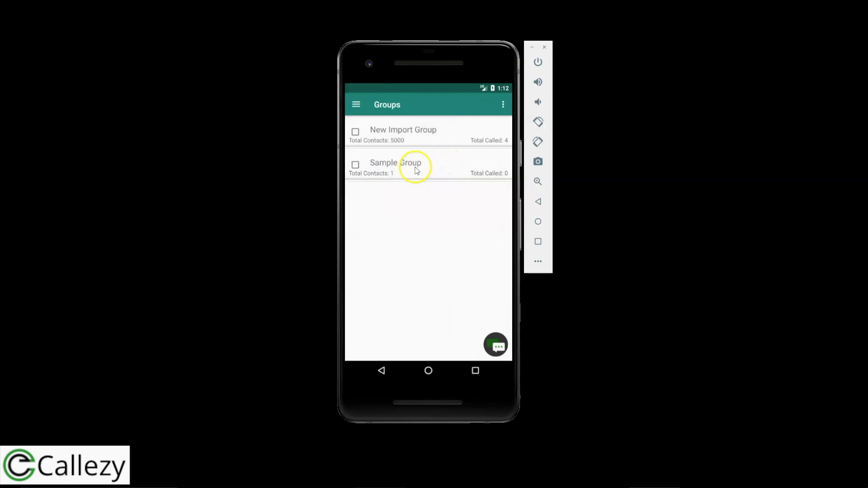
Use Sample Group's ⋮ menu to add contact 'test name' with a phone number and save it.
{"action": "left_click", "coordinate": [428, 171]}
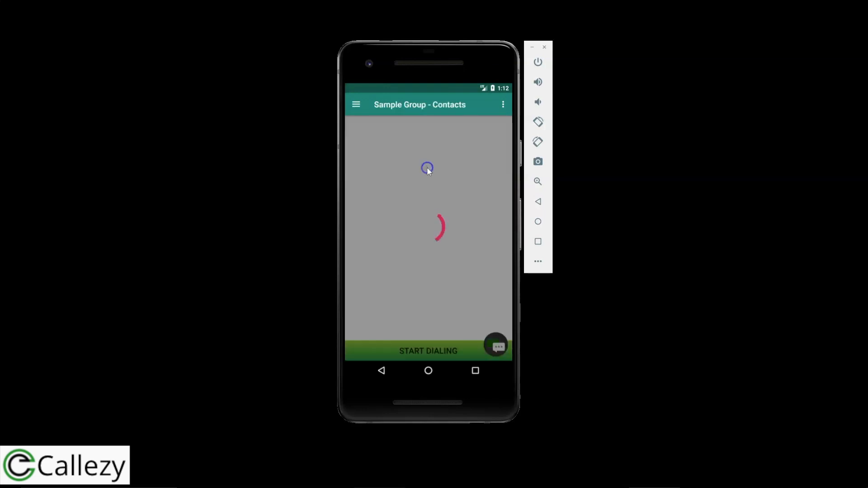
{"action": "left_click", "coordinate": [504, 105]}
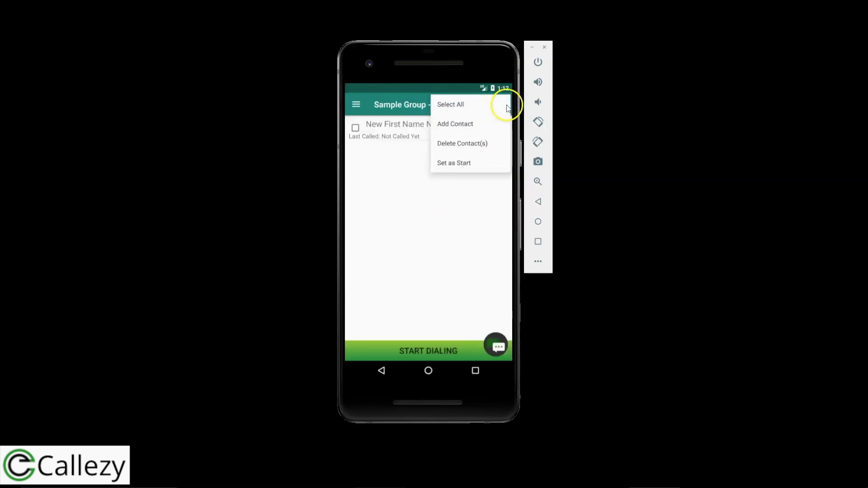
{"action": "left_click", "coordinate": [471, 125]}
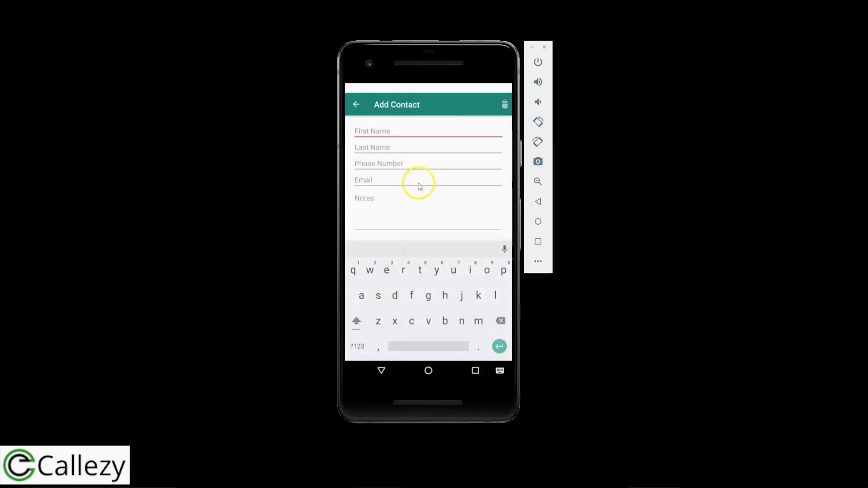
{"action": "type", "text": "test"}
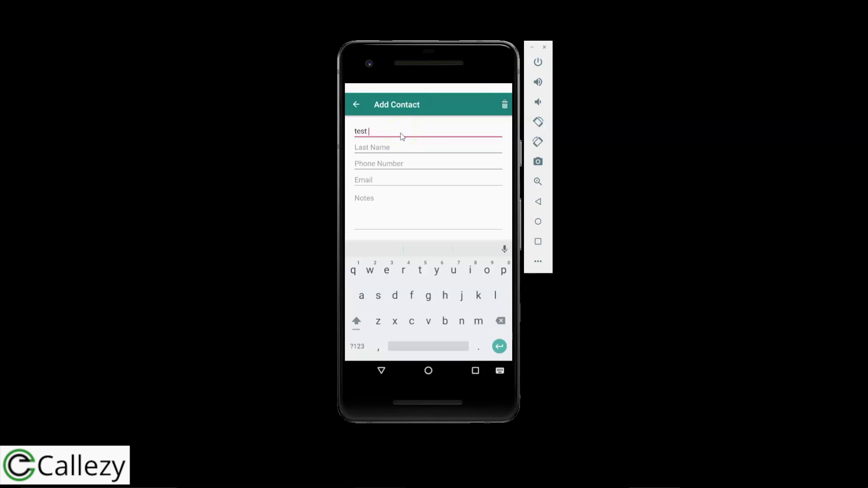
{"action": "type", "text": "me"}
{"action": "left_click", "coordinate": [393, 163]}
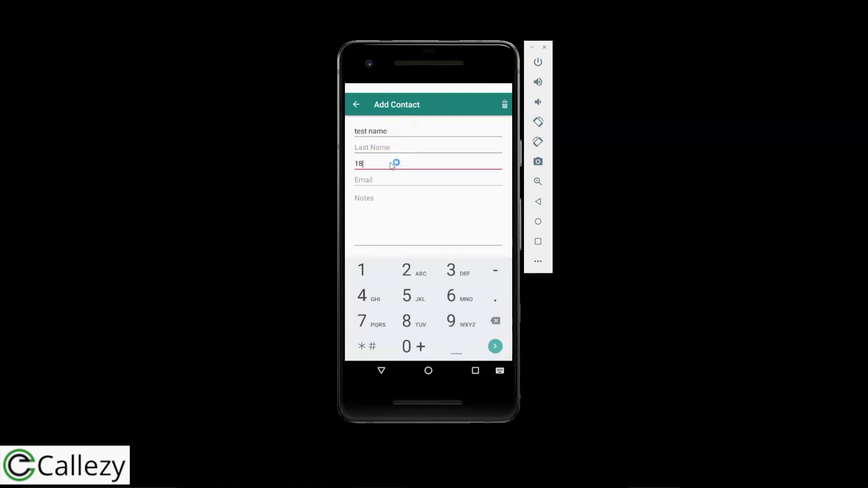
{"action": "left_click", "coordinate": [381, 372]}
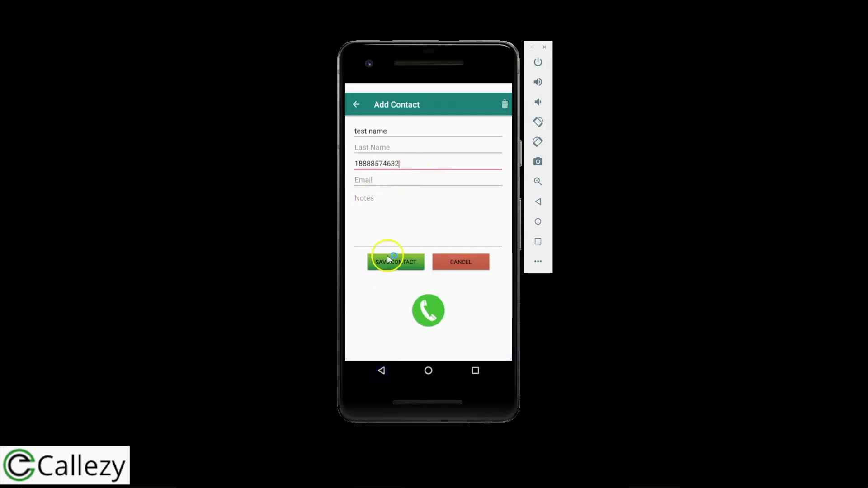
{"action": "left_click", "coordinate": [392, 261]}
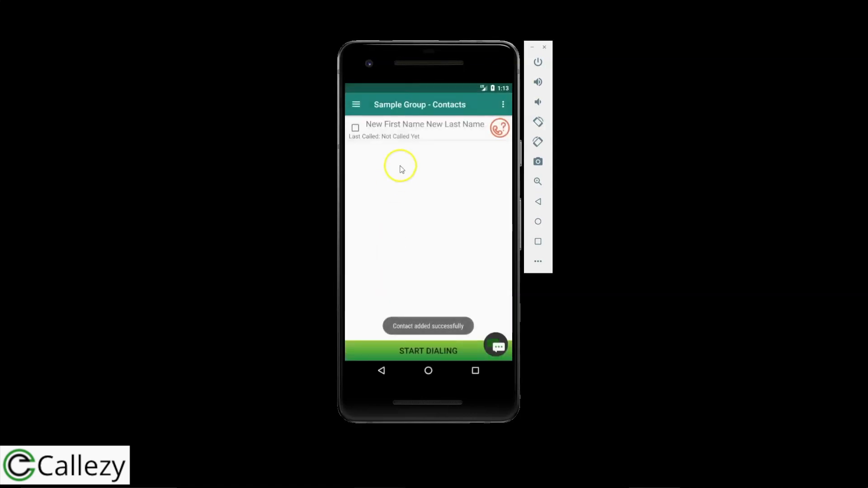
{"action": "left_click", "coordinate": [355, 104]}
Check that Sample Group shows 2 contacts in Groups, then return to the Home dashboard.
{"action": "left_click", "coordinate": [377, 170]}
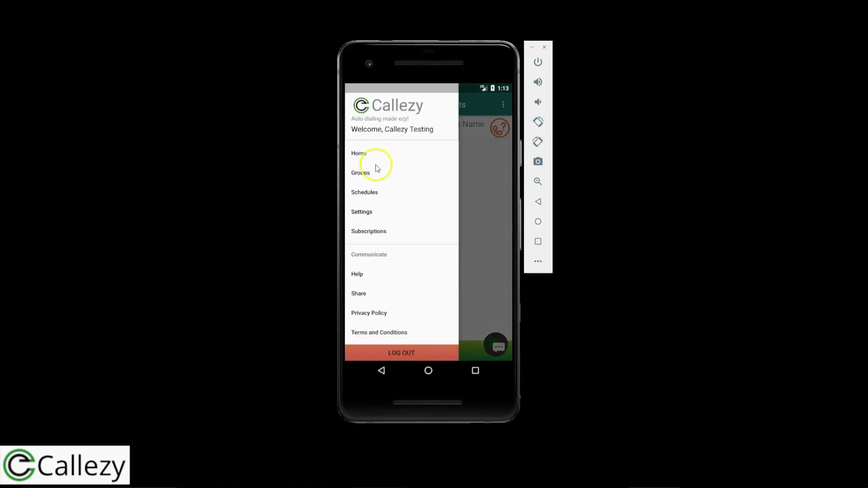
{"action": "left_click", "coordinate": [454, 166]}
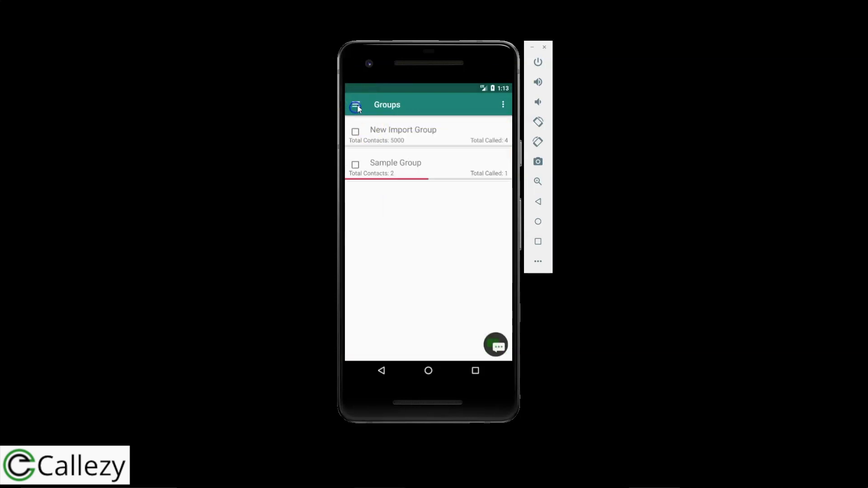
{"action": "left_click", "coordinate": [356, 104]}
{"action": "left_click", "coordinate": [370, 174]}
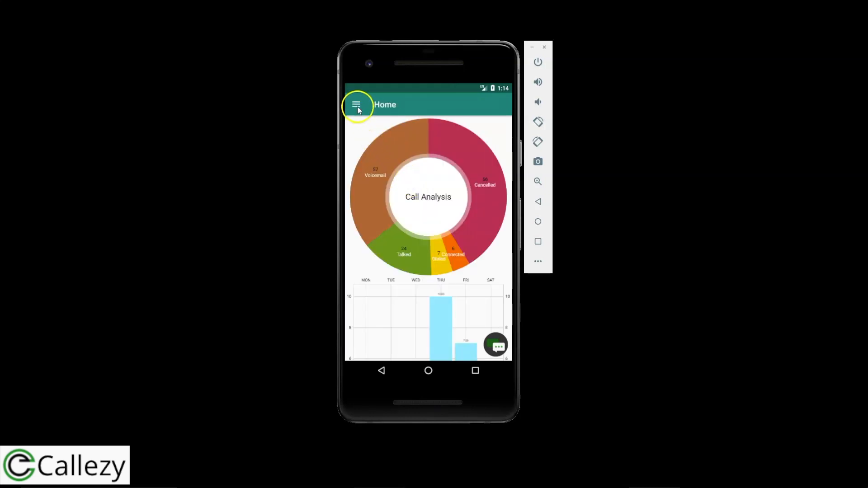
{"action": "left_click", "coordinate": [356, 106]}
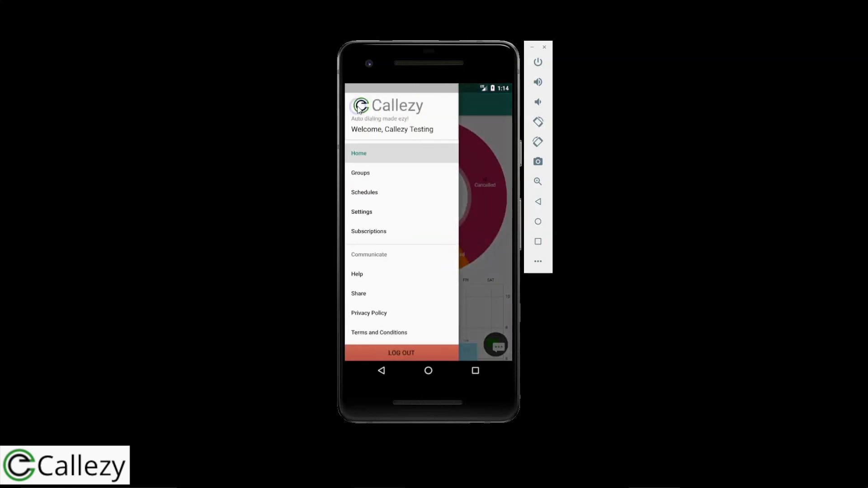
In Settings, keep Wait before calls at 5 Sec and turn off Enable notes for each call.
{"action": "left_click", "coordinate": [369, 213]}
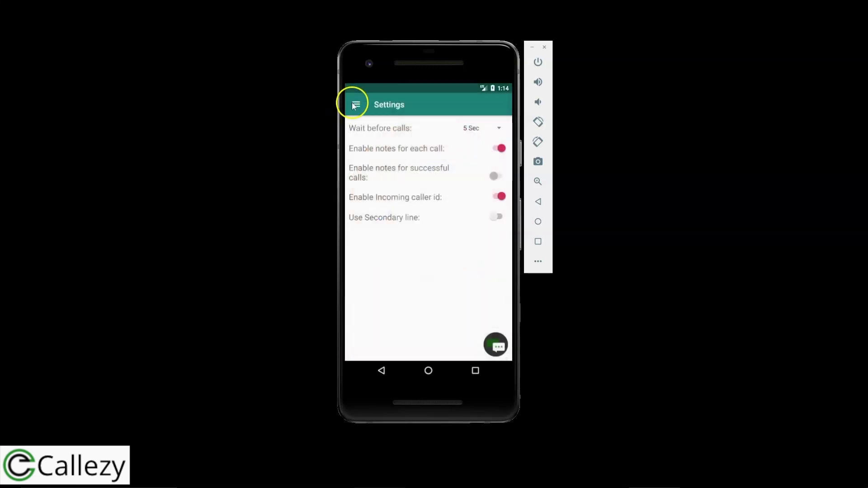
{"action": "left_click", "coordinate": [354, 105]}
{"action": "left_click", "coordinate": [372, 210]}
{"action": "left_click", "coordinate": [499, 128]}
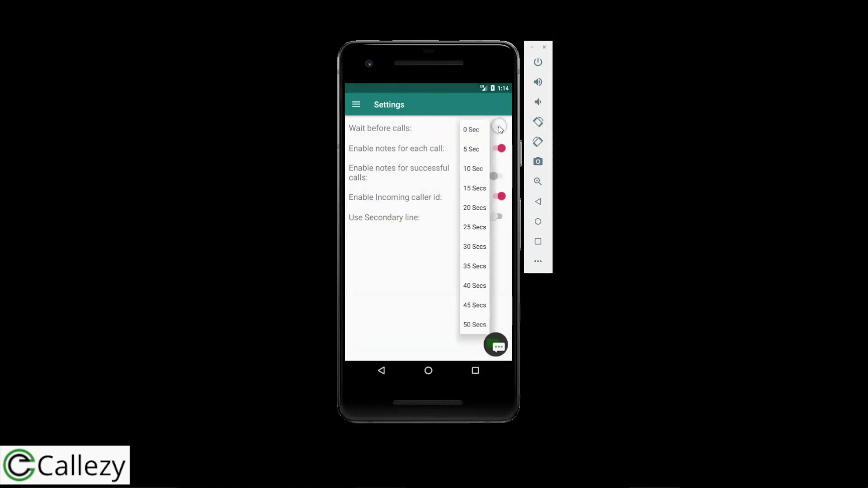
{"action": "left_click", "coordinate": [475, 242]}
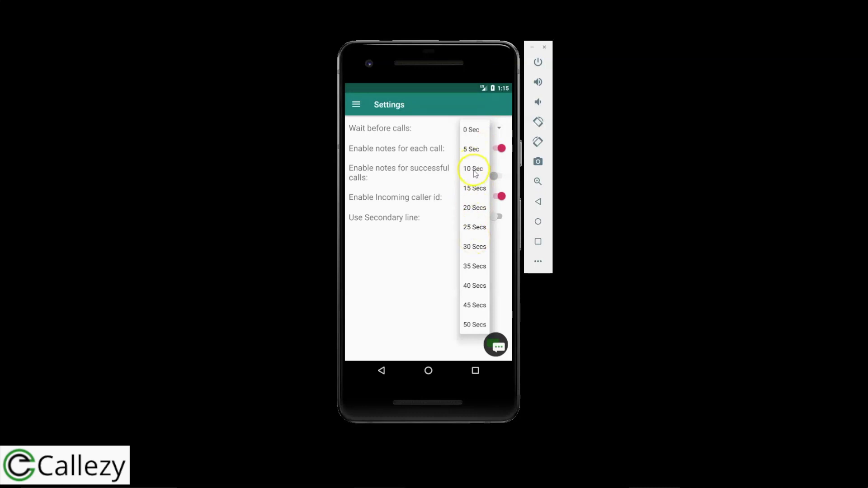
{"action": "left_click", "coordinate": [431, 128]}
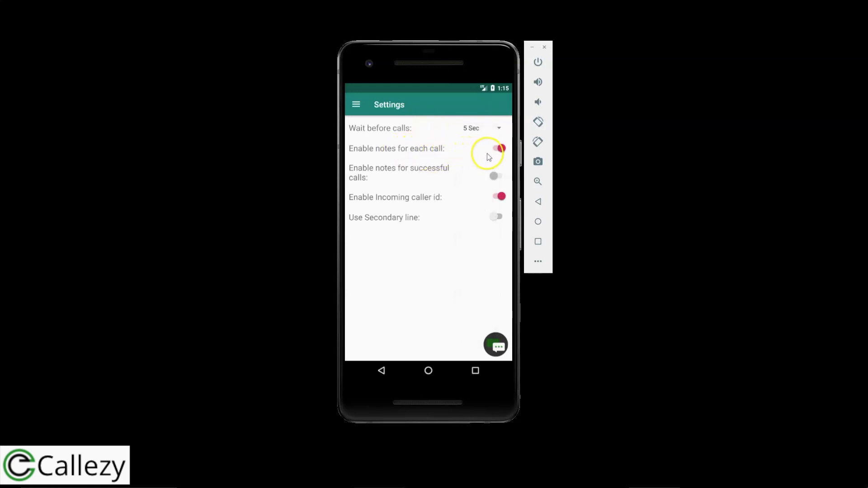
{"action": "left_click", "coordinate": [500, 149]}
{"action": "left_click", "coordinate": [357, 107]}
{"action": "left_click", "coordinate": [471, 163]}
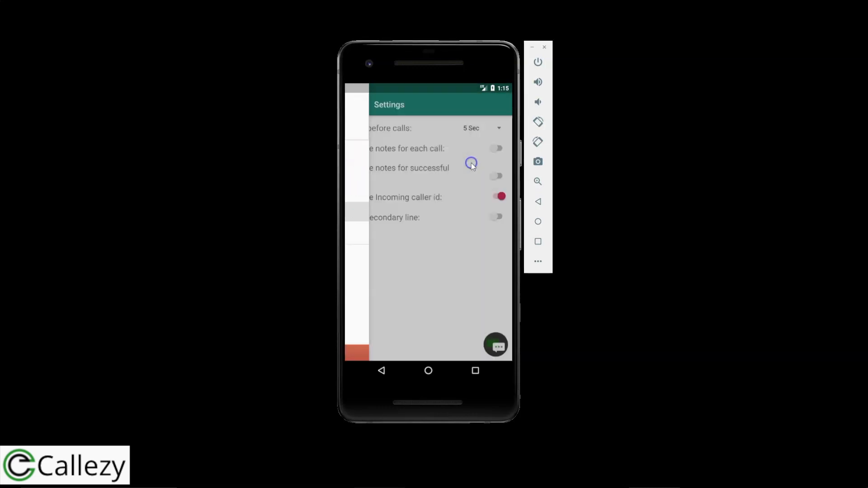
{"action": "left_click", "coordinate": [355, 105]}
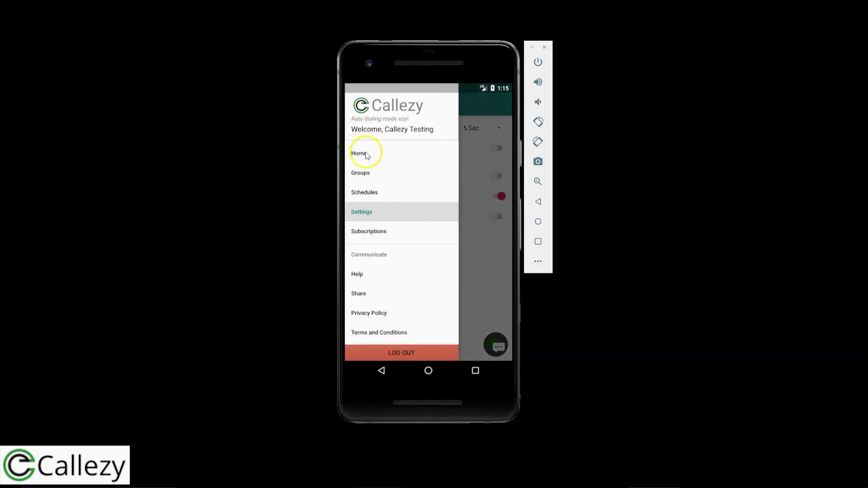
Auto-dial New Import Group from the top, hang up the first three calls, then stop dialing.
{"action": "left_click", "coordinate": [364, 171]}
{"action": "left_click", "coordinate": [413, 169]}
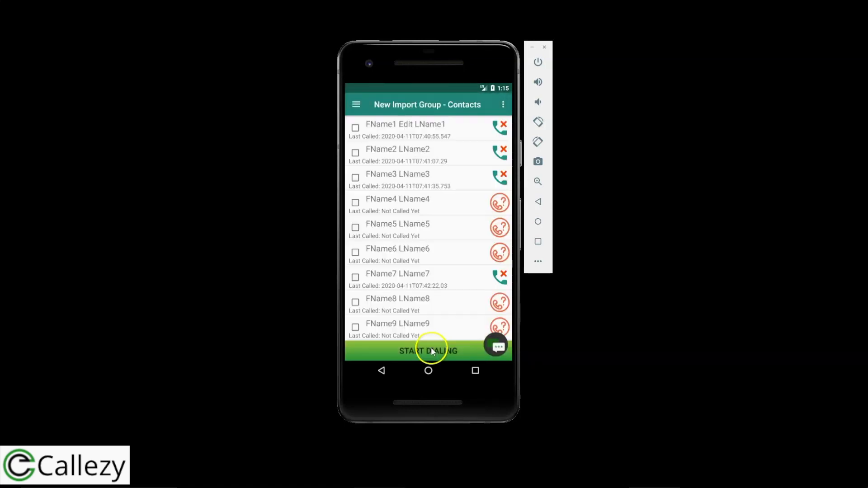
{"action": "left_click", "coordinate": [431, 351]}
{"action": "left_click", "coordinate": [438, 249]}
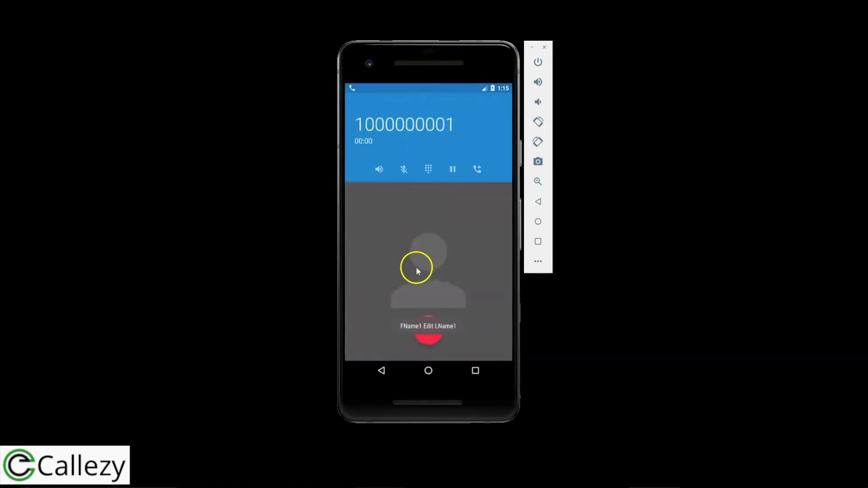
{"action": "left_click", "coordinate": [429, 330]}
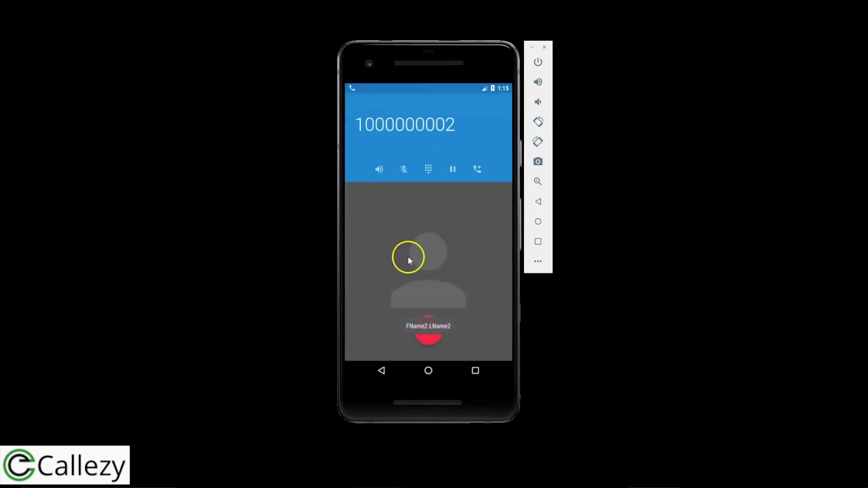
{"action": "left_click", "coordinate": [428, 329]}
{"action": "left_click", "coordinate": [429, 335]}
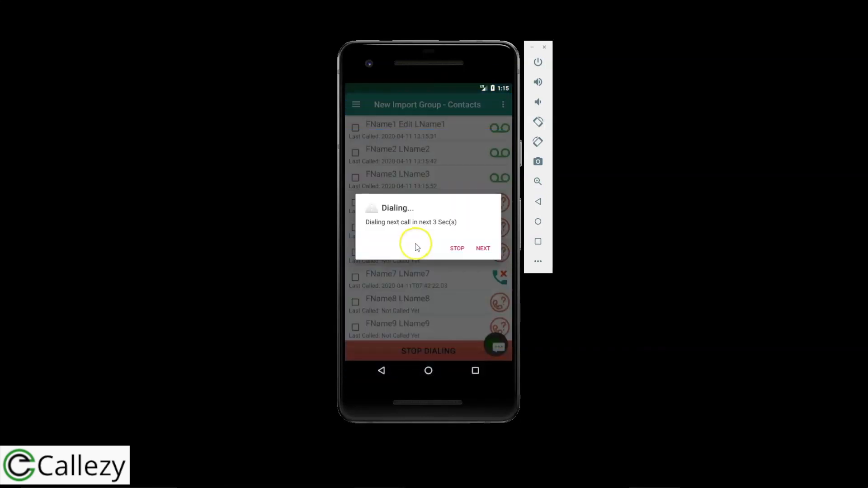
{"action": "left_click", "coordinate": [457, 249]}
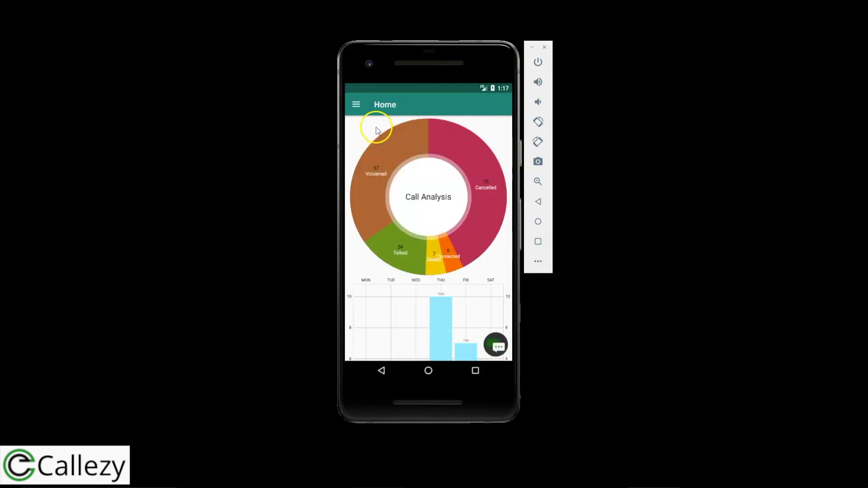
{"action": "left_click", "coordinate": [355, 105]}
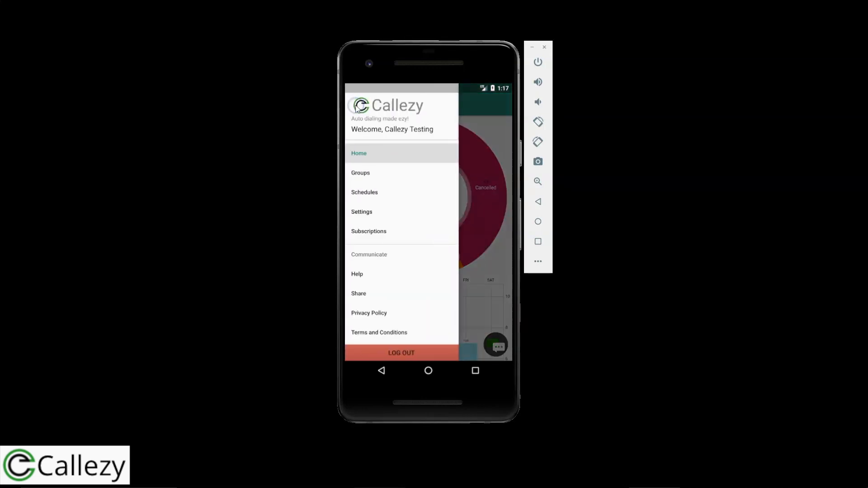
Leave Settings for the home screen and swipe Callezy out of Recents to close it fully.
{"action": "left_click", "coordinate": [372, 211]}
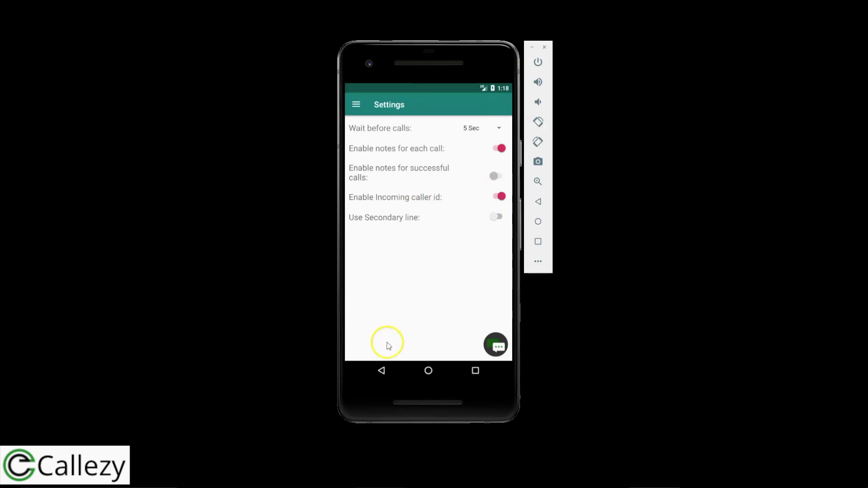
{"action": "left_click", "coordinate": [382, 371]}
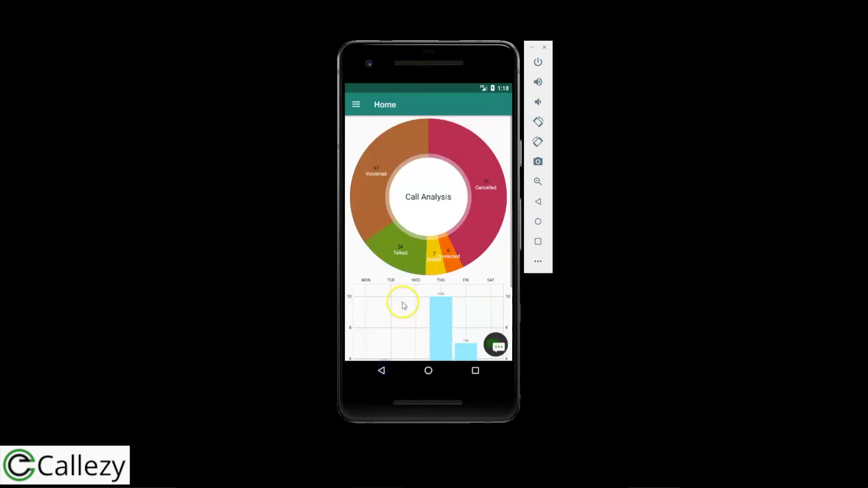
{"action": "left_click", "coordinate": [427, 370]}
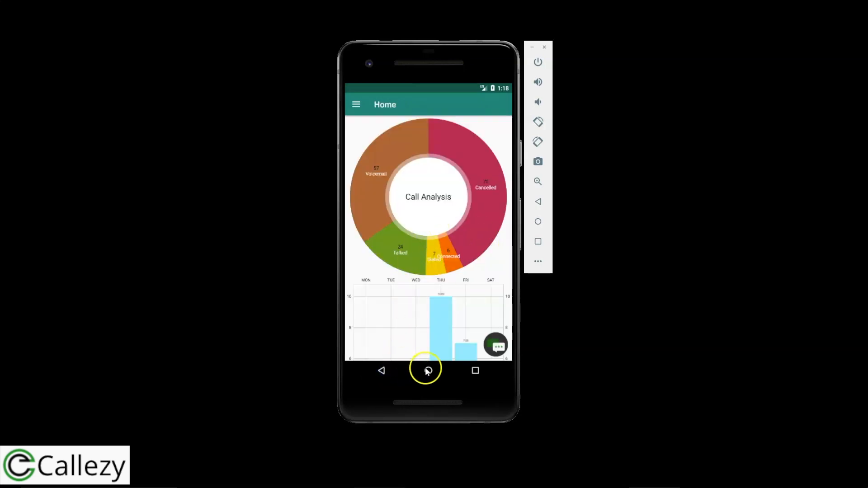
{"action": "left_click", "coordinate": [474, 371]}
{"action": "left_click_drag", "start_coordinate": [504, 257], "coordinate": [465, 248]}
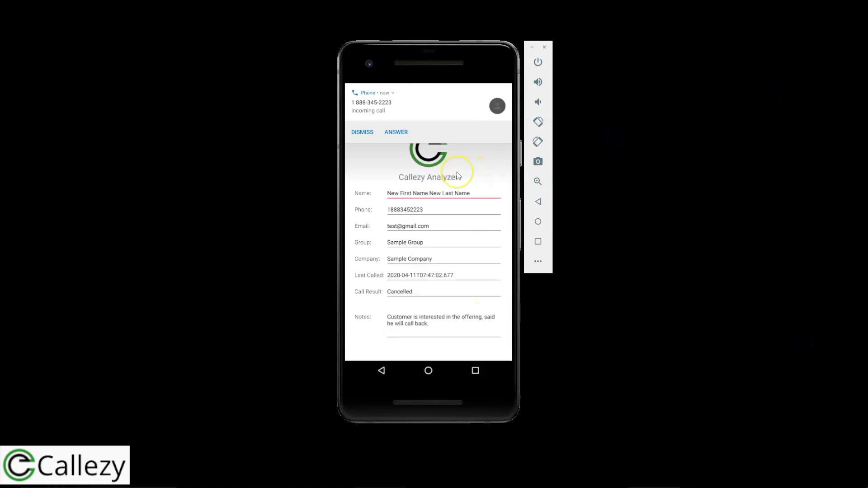
Dismiss the incoming-call alert, tap into the caller's Notes field, then hide the keyboard.
{"action": "left_click", "coordinate": [404, 168]}
{"action": "left_click", "coordinate": [365, 133]}
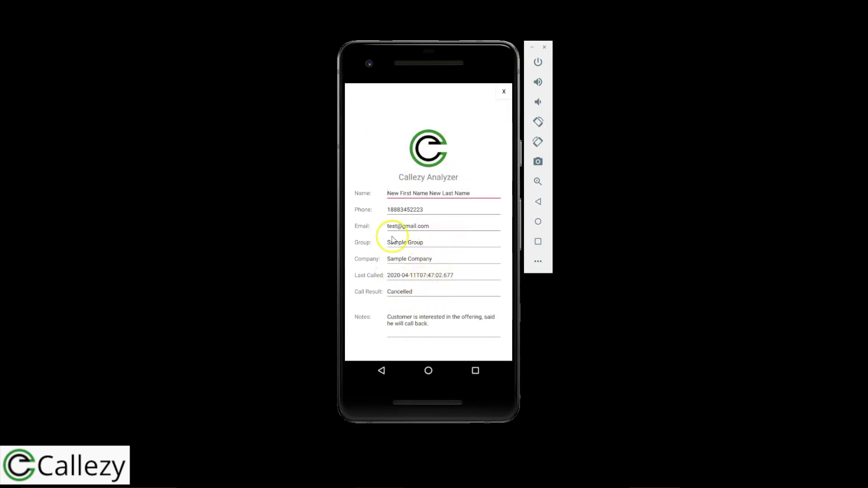
{"action": "left_click", "coordinate": [433, 326]}
{"action": "left_click_drag", "start_coordinate": [389, 318], "coordinate": [386, 318]}
{"action": "left_click", "coordinate": [460, 328]}
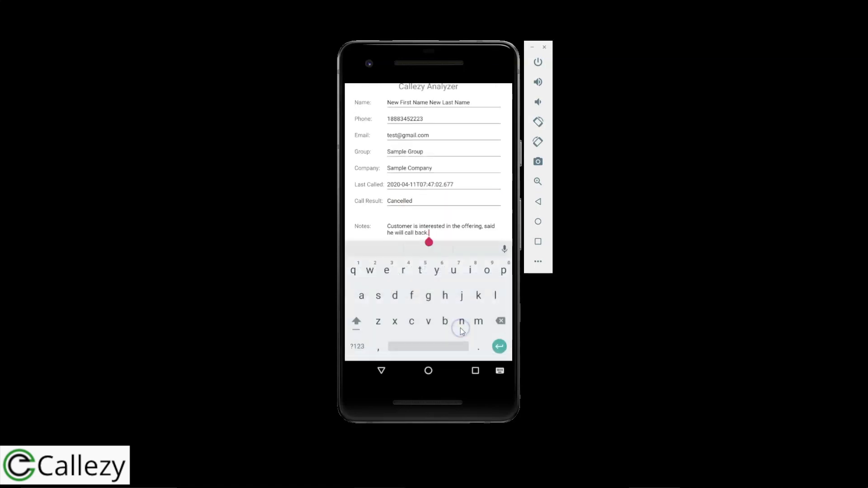
{"action": "left_click", "coordinate": [379, 373]}
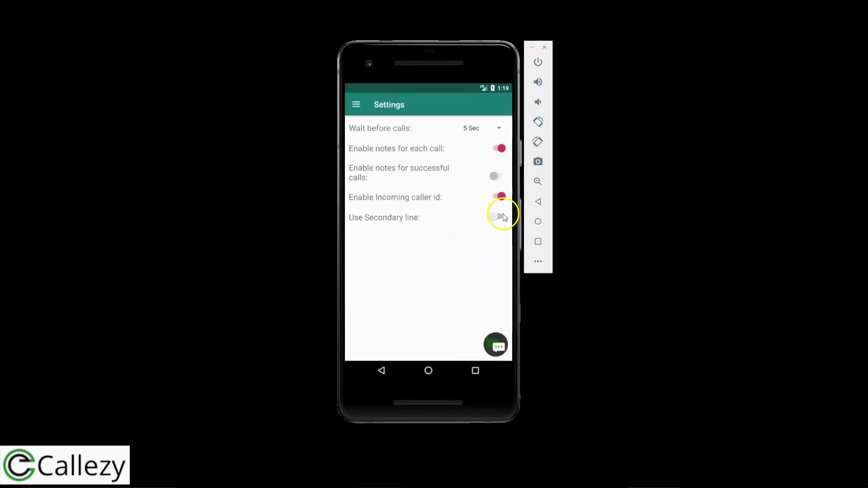
{"action": "left_click", "coordinate": [473, 243]}
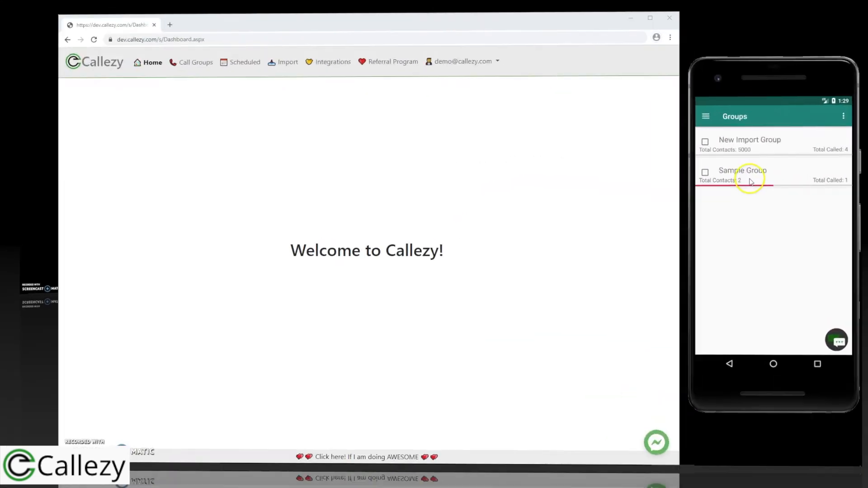
Start auto-dialing Sample Group from the beginning of its list.
{"action": "left_click", "coordinate": [746, 177]}
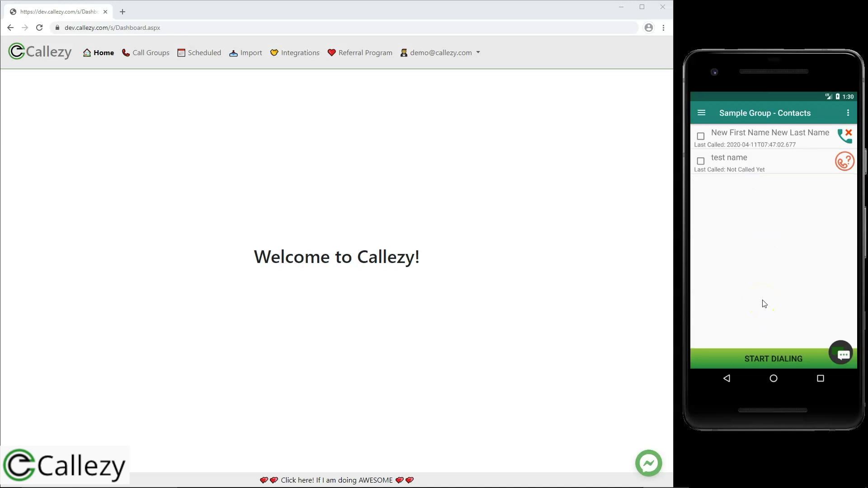
{"action": "left_click", "coordinate": [769, 354]}
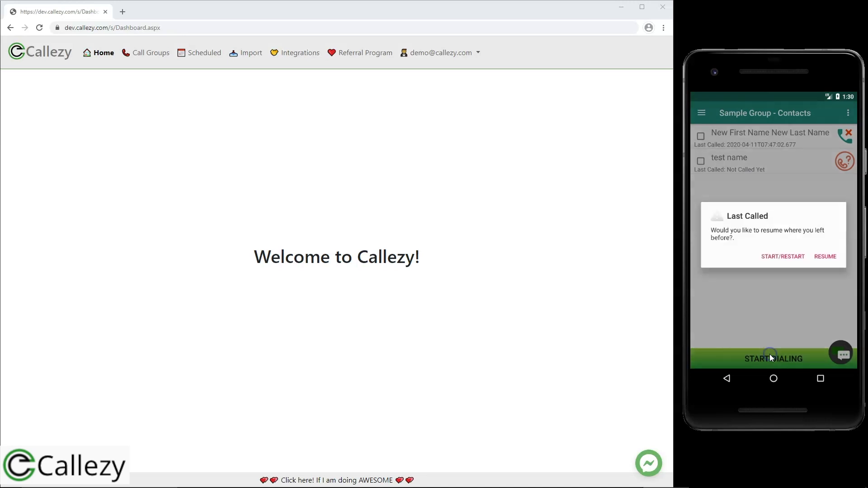
{"action": "left_click", "coordinate": [777, 259]}
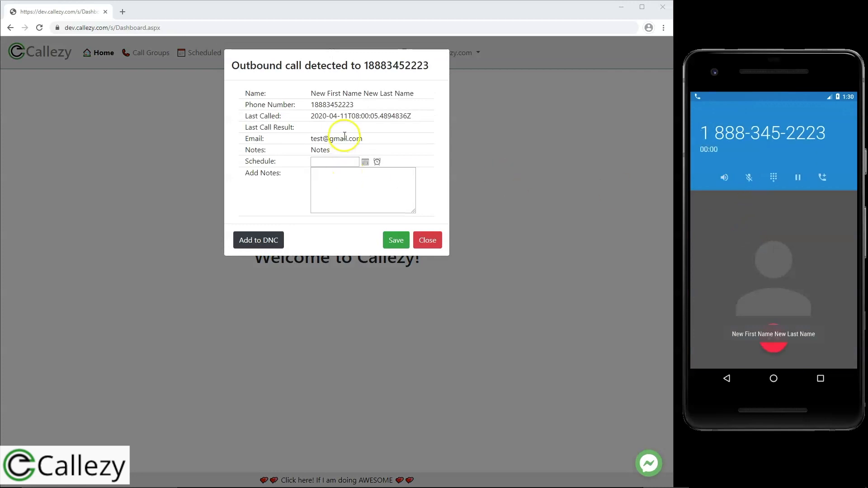
Save note 'add notes from web' with a 4/23/2020 5:00 PM callback, then hang up.
{"action": "left_click", "coordinate": [346, 181]}
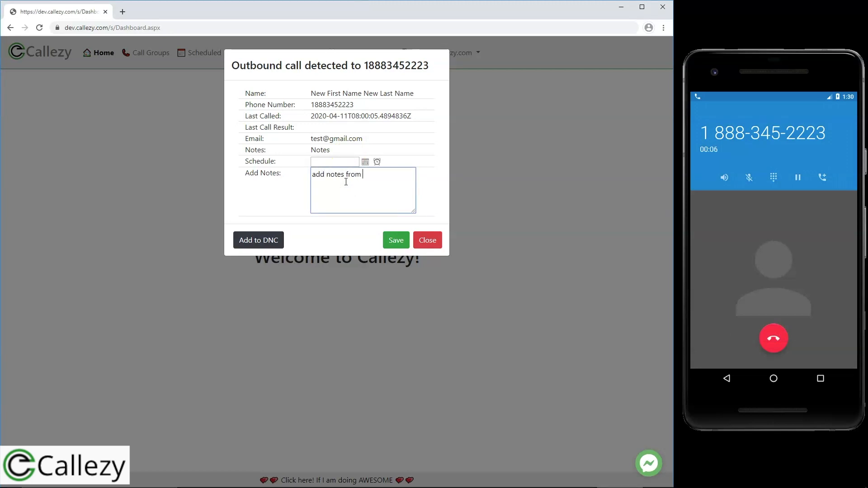
{"action": "left_click", "coordinate": [392, 242]}
{"action": "left_click", "coordinate": [364, 162]}
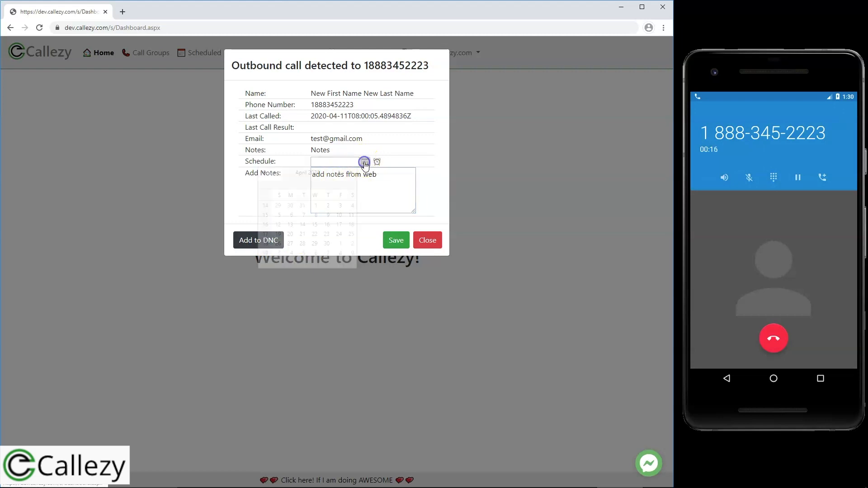
{"action": "left_click", "coordinate": [326, 234]}
{"action": "left_click", "coordinate": [377, 161]}
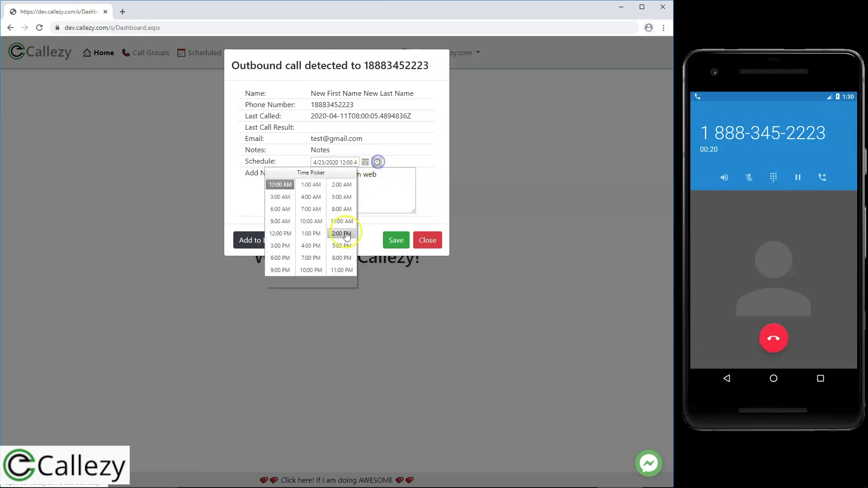
{"action": "left_click", "coordinate": [339, 246]}
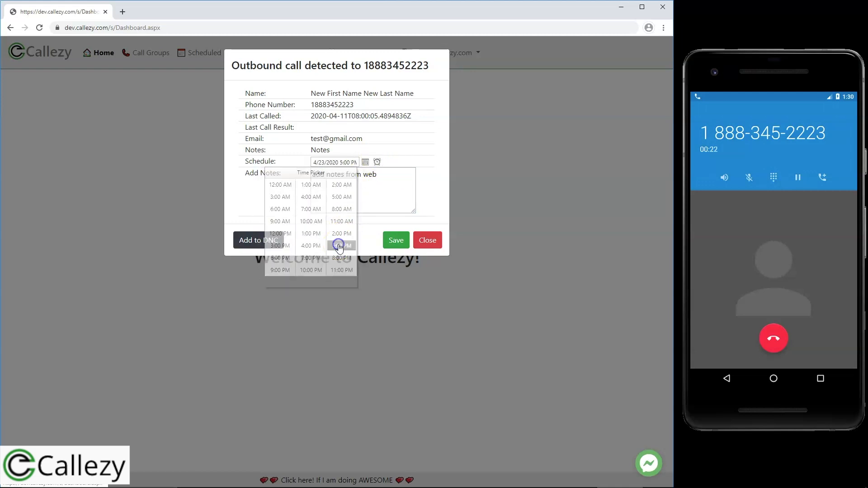
{"action": "left_click", "coordinate": [398, 243]}
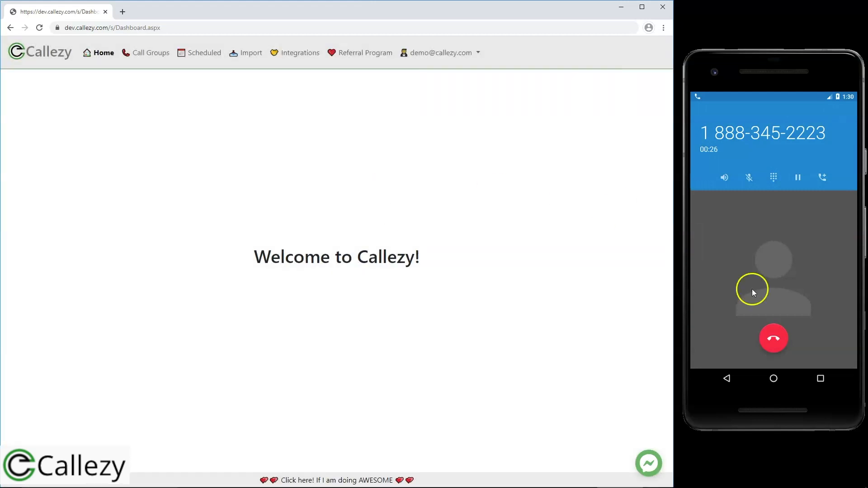
{"action": "left_click", "coordinate": [774, 334]}
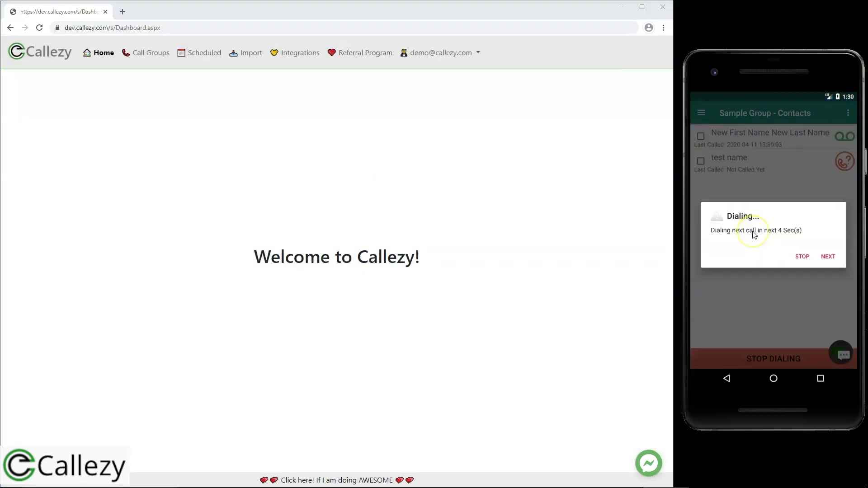
Stop the dialing run, look at Integrations, then open the Referral Program page.
{"action": "left_click", "coordinate": [801, 256]}
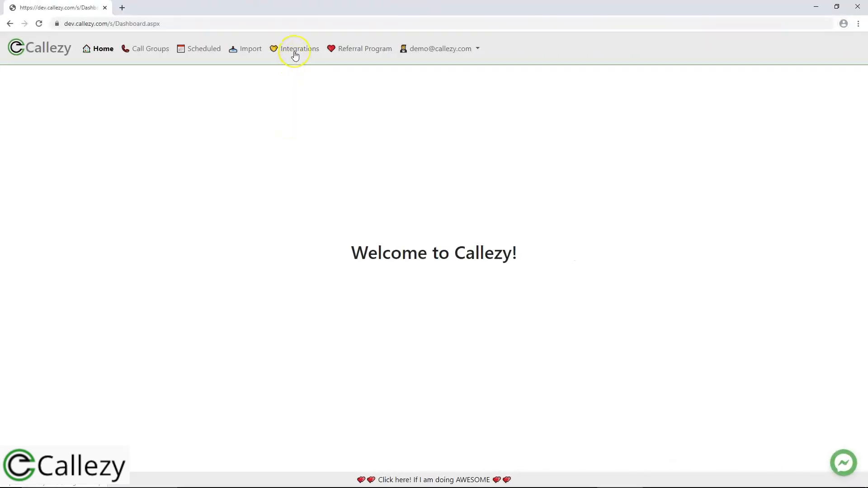
{"action": "left_click", "coordinate": [295, 51]}
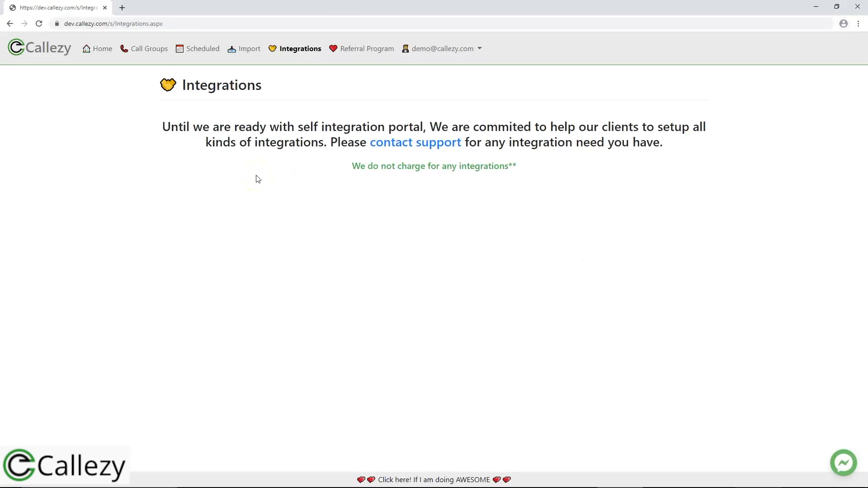
{"action": "left_click", "coordinate": [365, 53]}
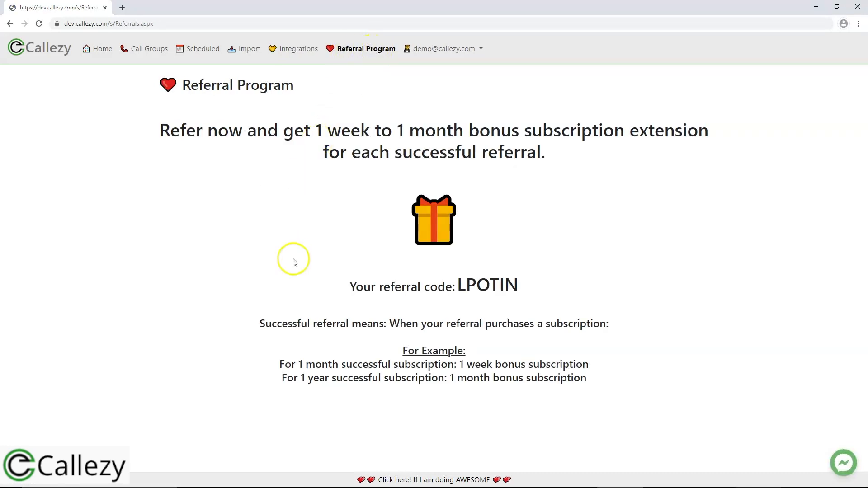
Highlight the referral code, then deselect it.
{"action": "left_click_drag", "start_coordinate": [459, 285], "coordinate": [520, 290]}
{"action": "left_click", "coordinate": [529, 295]}
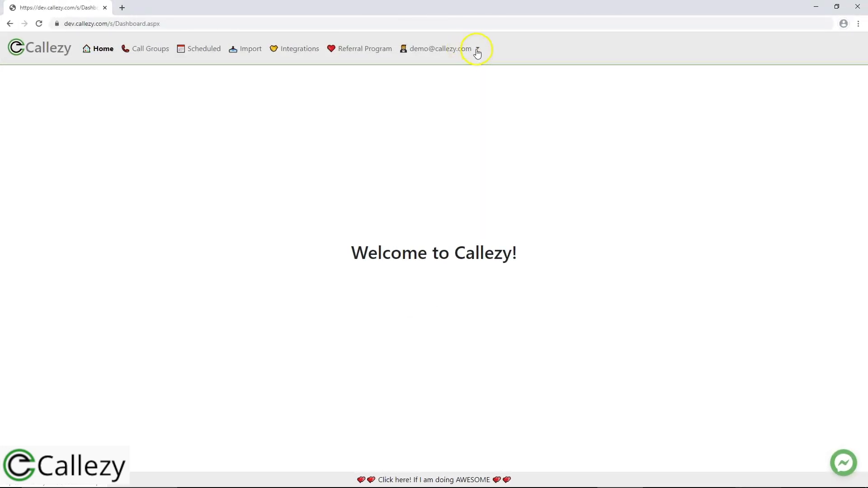
Open the Account page and review the Name, Company, e-mail and Member Since fields.
{"action": "left_click", "coordinate": [477, 53]}
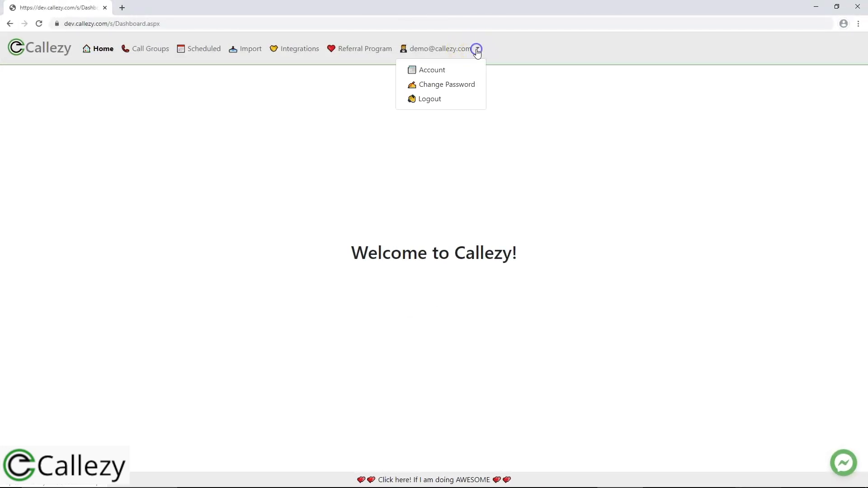
{"action": "left_click", "coordinate": [433, 73]}
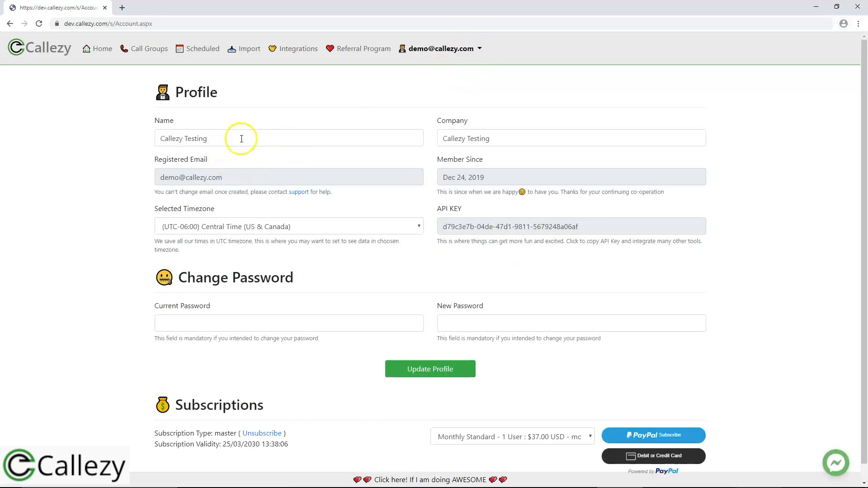
{"action": "left_click_drag", "start_coordinate": [249, 139], "coordinate": [151, 138]}
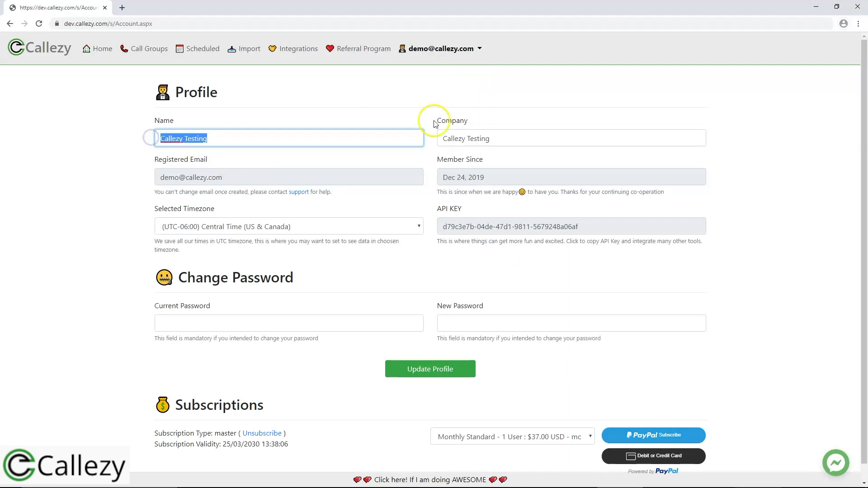
{"action": "key", "text": "Tab"}
{"action": "left_click", "coordinate": [271, 176]}
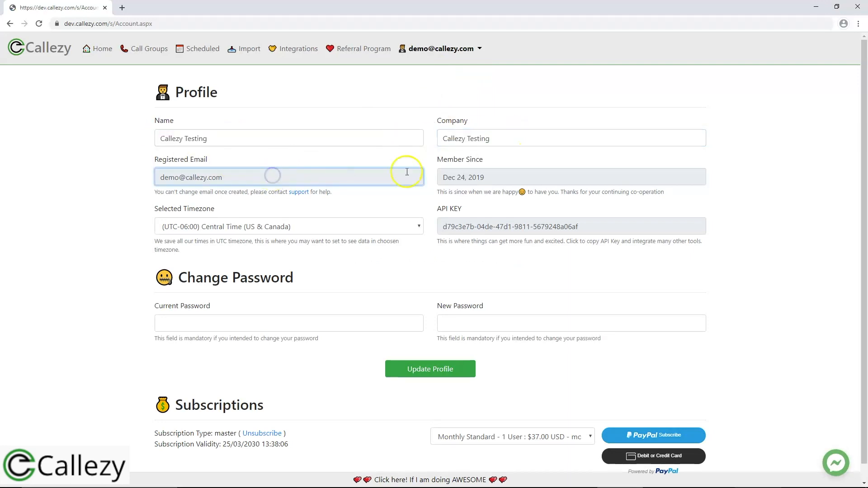
{"action": "left_click", "coordinate": [480, 175]}
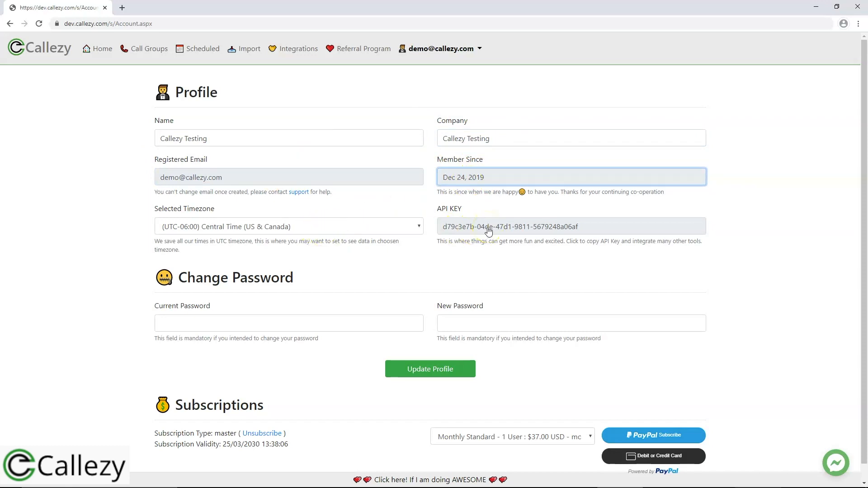
{"action": "left_click", "coordinate": [394, 246]}
{"action": "left_click", "coordinate": [291, 139]}
{"action": "key", "text": "ctrl+shift+Left"}
{"action": "key", "text": "ctrl+shift+Left"}
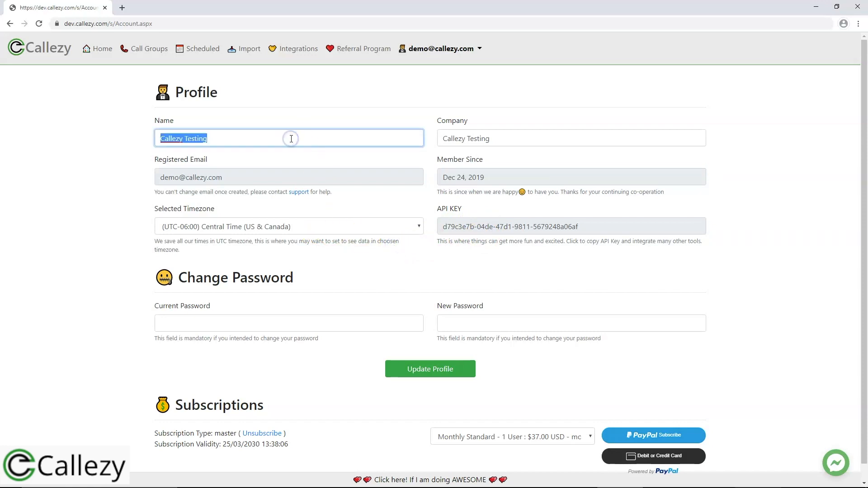
{"action": "left_click", "coordinate": [487, 139]}
{"action": "key", "text": "ctrl+shift+Left"}
{"action": "key", "text": "ctrl+shift+Left"}
{"action": "left_click", "coordinate": [324, 247]}
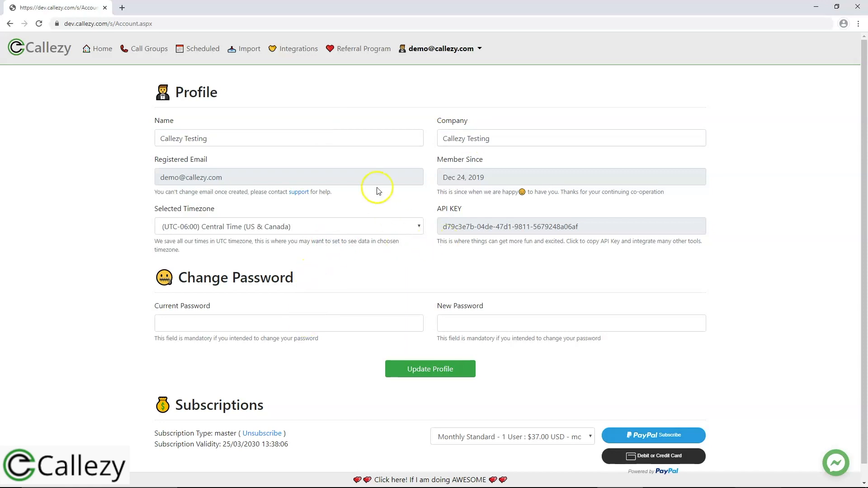
{"action": "left_click_drag", "start_coordinate": [265, 178], "coordinate": [158, 177]}
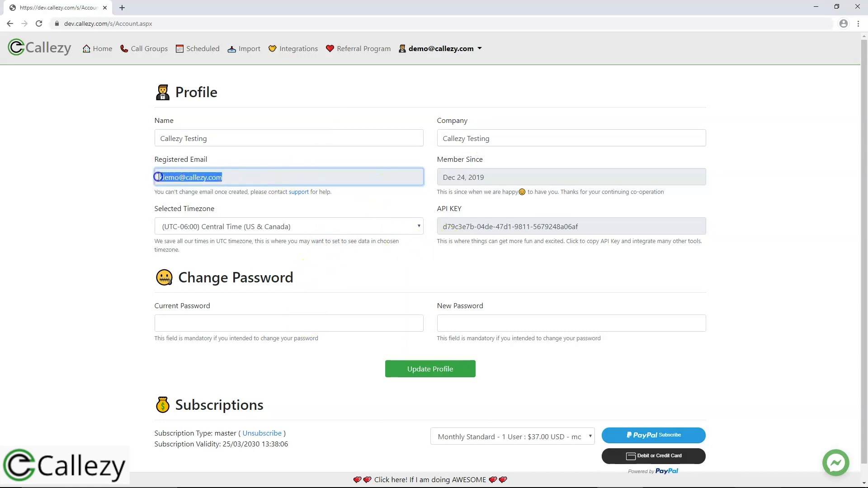
{"action": "left_click", "coordinate": [133, 181]}
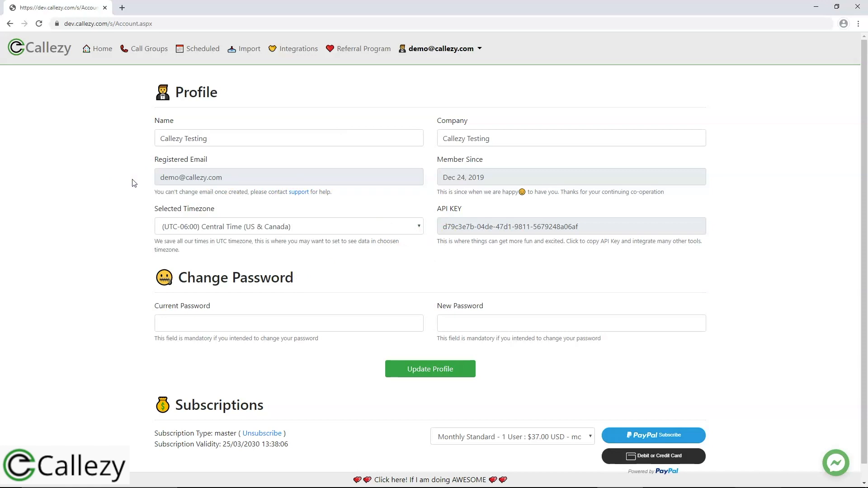
Browse timezones, check the password fields, and view plans from $37.00 monthly to $999.00 yearly.
{"action": "left_click", "coordinate": [328, 227]}
{"action": "left_click", "coordinate": [347, 225]}
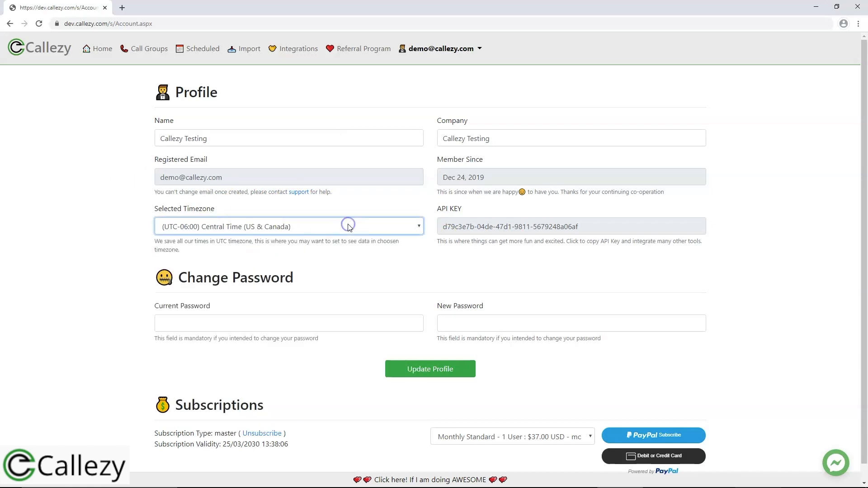
{"action": "scroll", "coordinate": [322, 298], "scroll_direction": "down", "scroll_amount": 10}
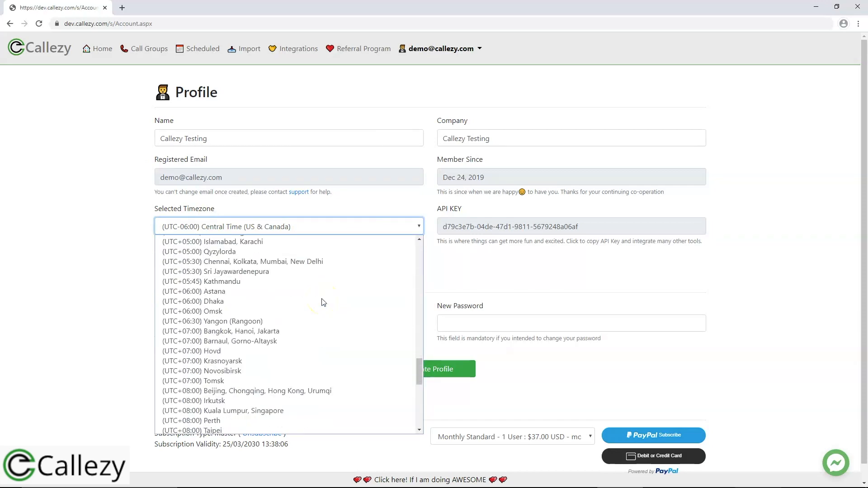
{"action": "left_click", "coordinate": [475, 256]}
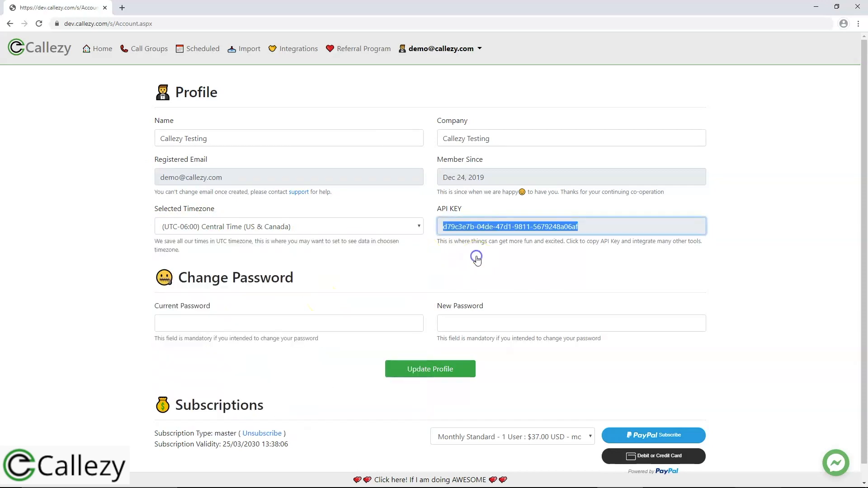
{"action": "left_click", "coordinate": [295, 141]}
{"action": "left_click", "coordinate": [538, 135]}
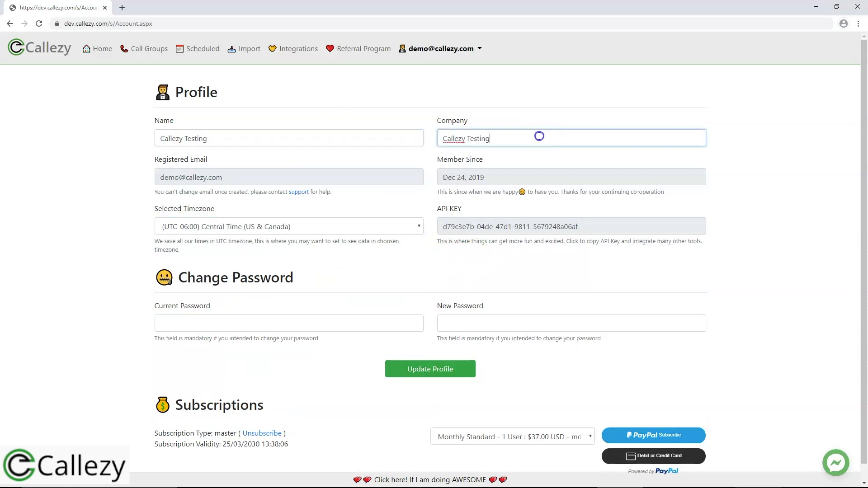
{"action": "left_click", "coordinate": [296, 319]}
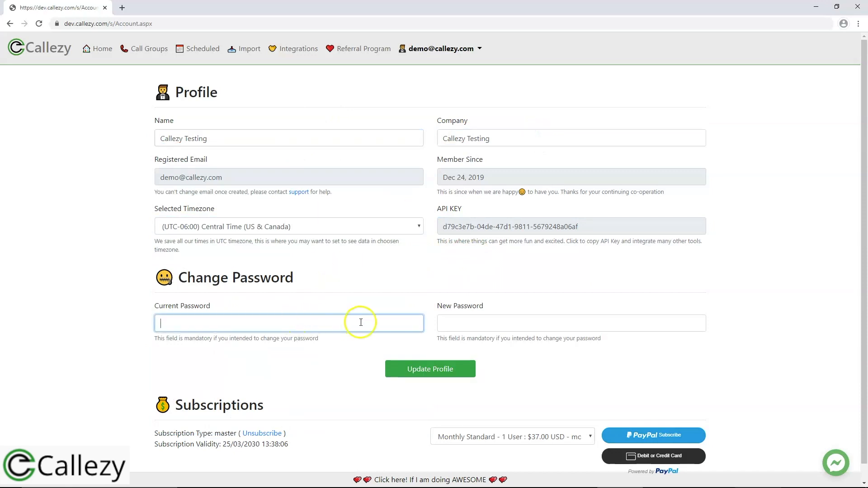
{"action": "left_click", "coordinate": [481, 323]}
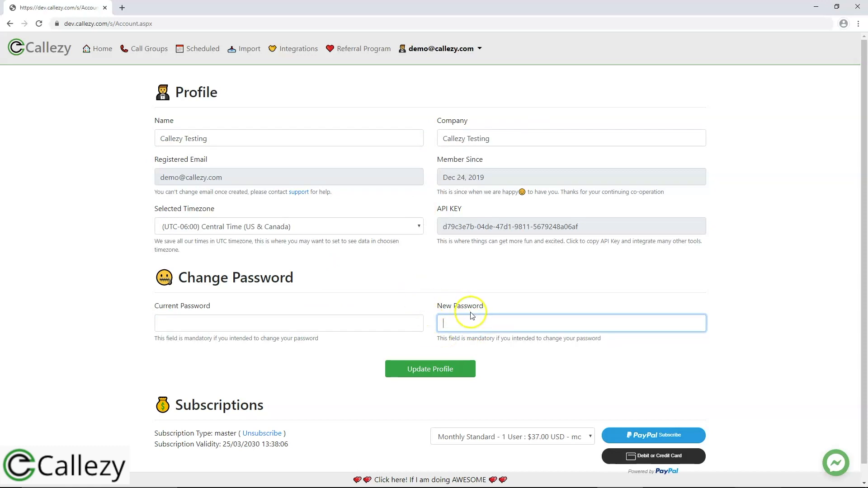
{"action": "left_click", "coordinate": [409, 273]}
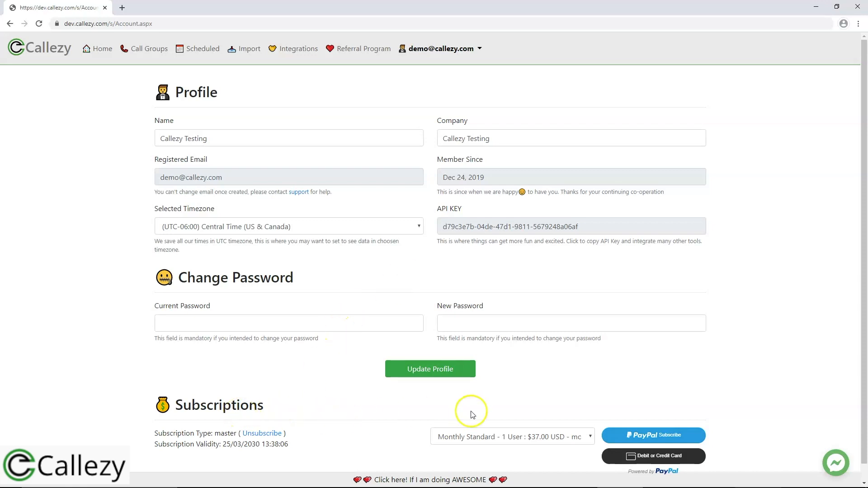
{"action": "scroll", "coordinate": [512, 428], "scroll_direction": "down", "scroll_amount": 1}
{"action": "left_click", "coordinate": [526, 418]}
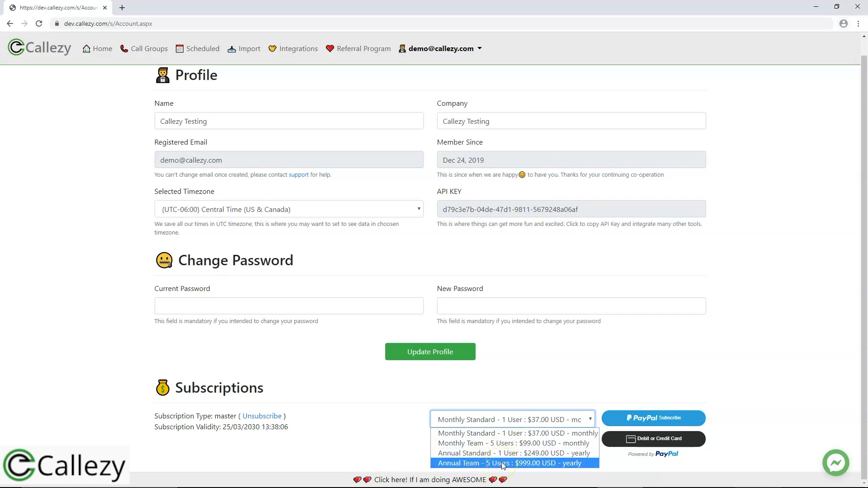
Keep Monthly Standard selected in the subscription plan dropdown.
{"action": "left_click", "coordinate": [552, 433]}
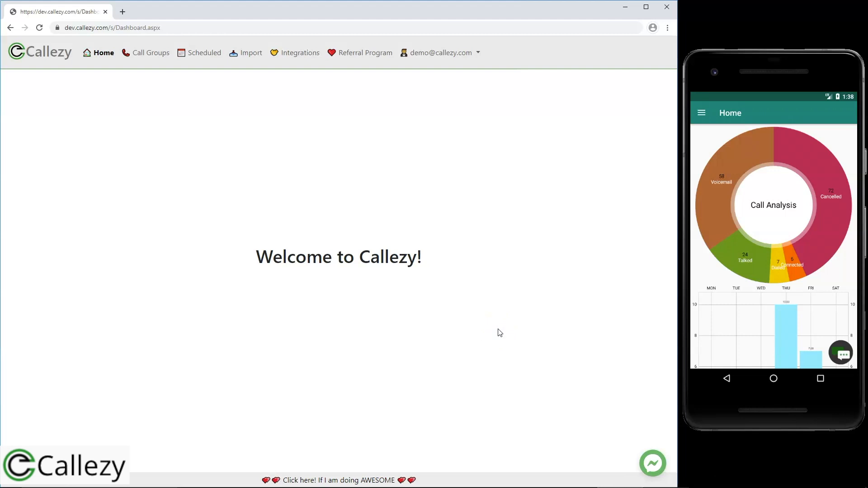
Ask the Messenger support chatbot 'How to purchase subscription plan?' from its suggested questions.
{"action": "left_click", "coordinate": [652, 466]}
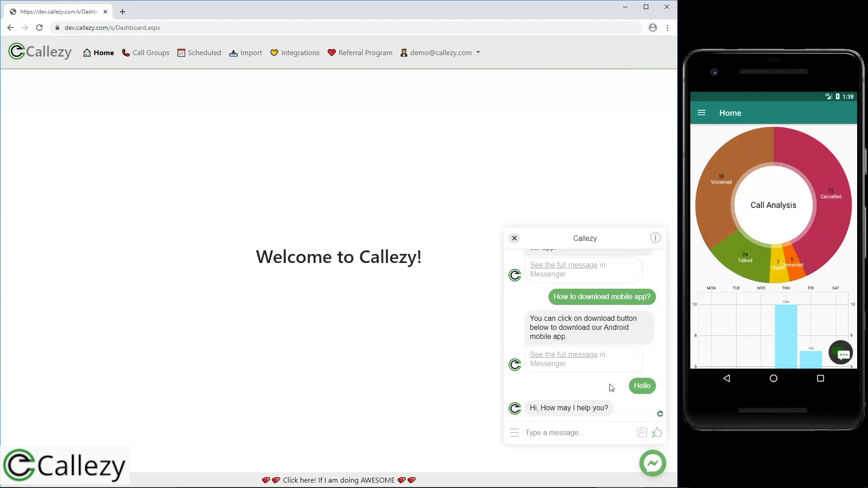
{"action": "left_click", "coordinate": [561, 436]}
{"action": "left_click", "coordinate": [515, 433]}
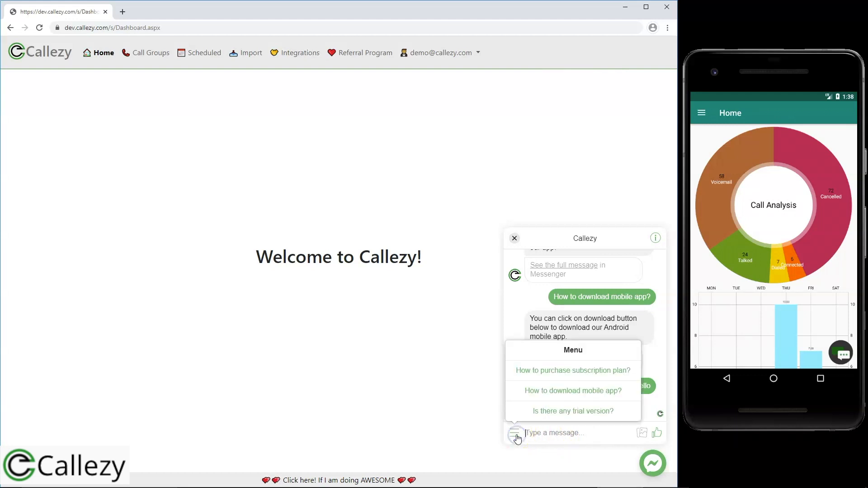
{"action": "left_click", "coordinate": [574, 370]}
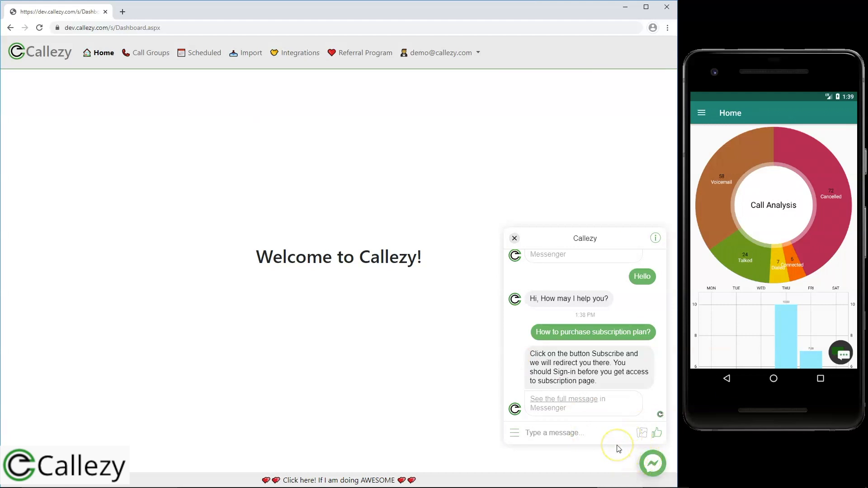
Switch to the Android emulator and open the app's chat help.
{"action": "left_click", "coordinate": [843, 355]}
{"action": "left_click", "coordinate": [843, 355]}
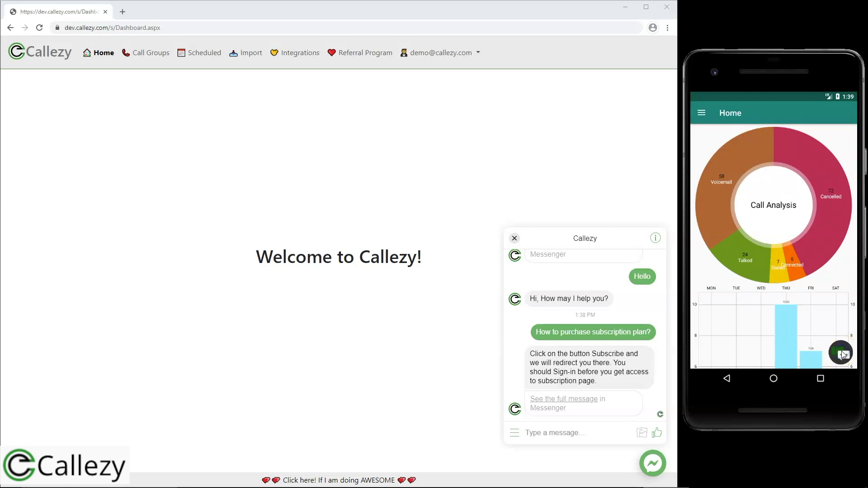
{"action": "left_click", "coordinate": [796, 232]}
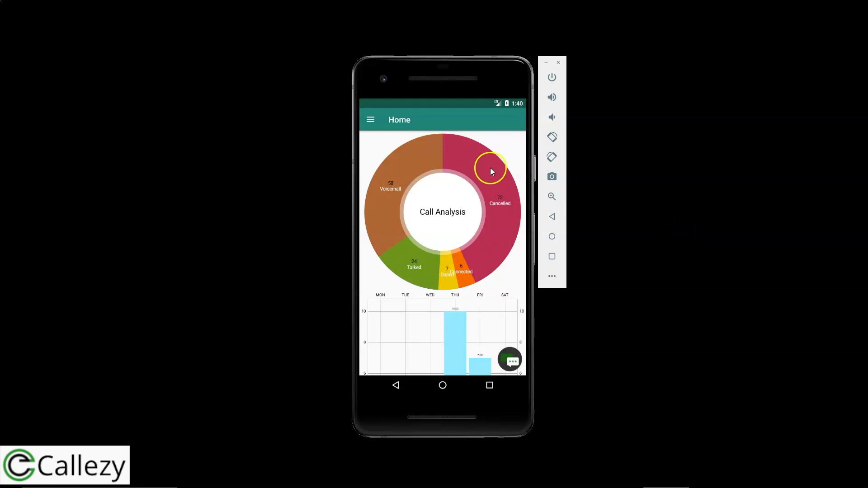
Go to the Groups screen and start adding a new group from its overflow menu.
{"action": "left_click", "coordinate": [372, 121]}
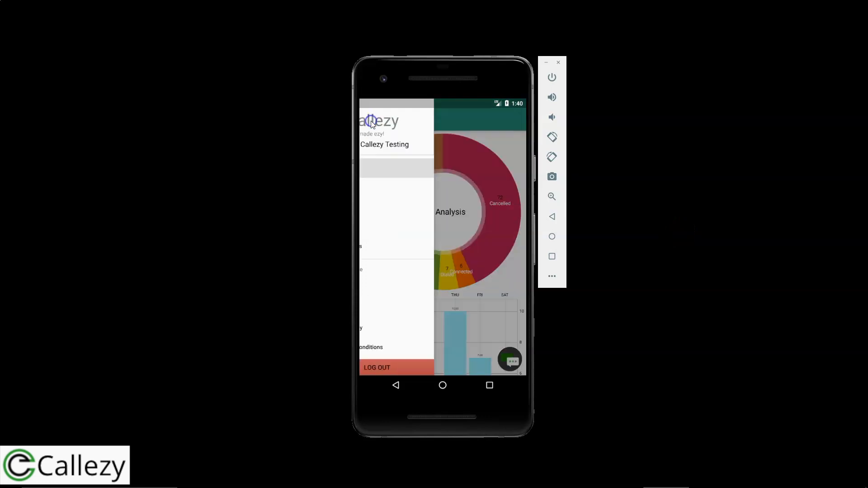
{"action": "left_click", "coordinate": [383, 190]}
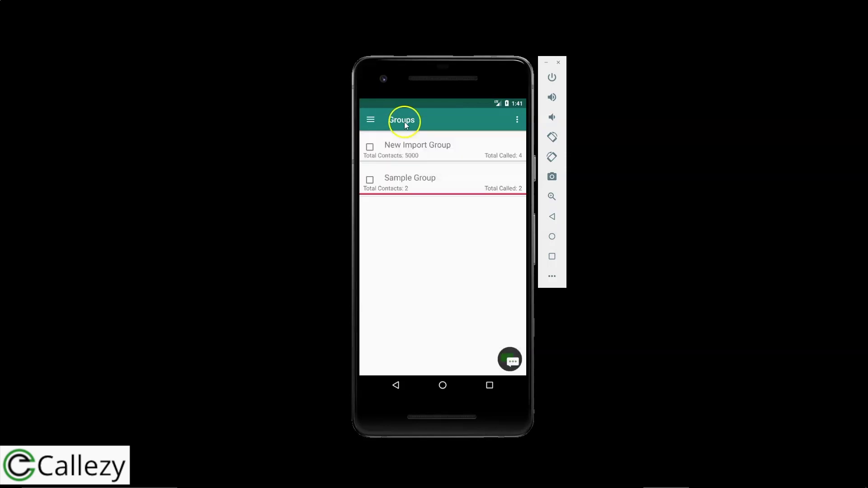
{"action": "left_click", "coordinate": [515, 122]}
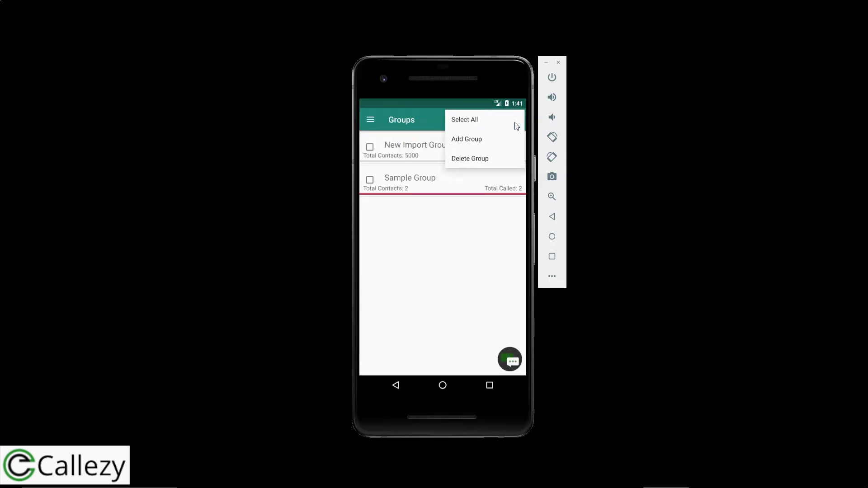
{"action": "left_click", "coordinate": [467, 140]}
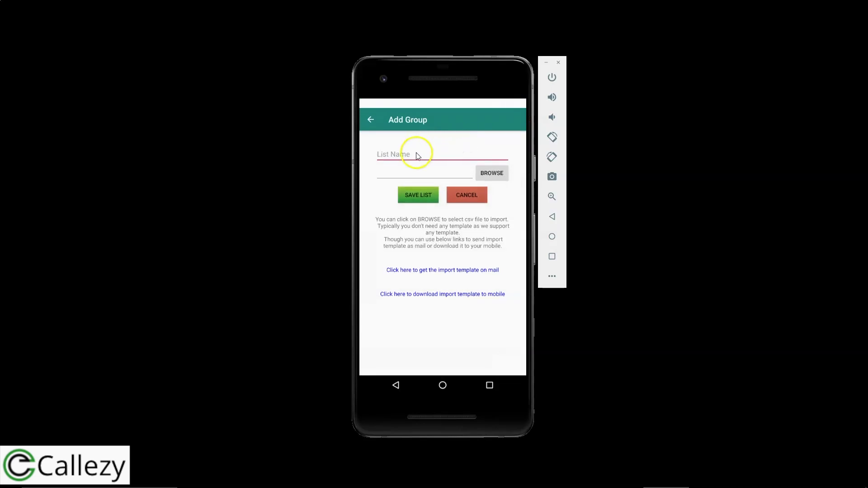
Name the new group 'Mobile group' and allow the app to access device files.
{"action": "left_click", "coordinate": [416, 154]}
{"action": "type", "text": "Mobile group"}
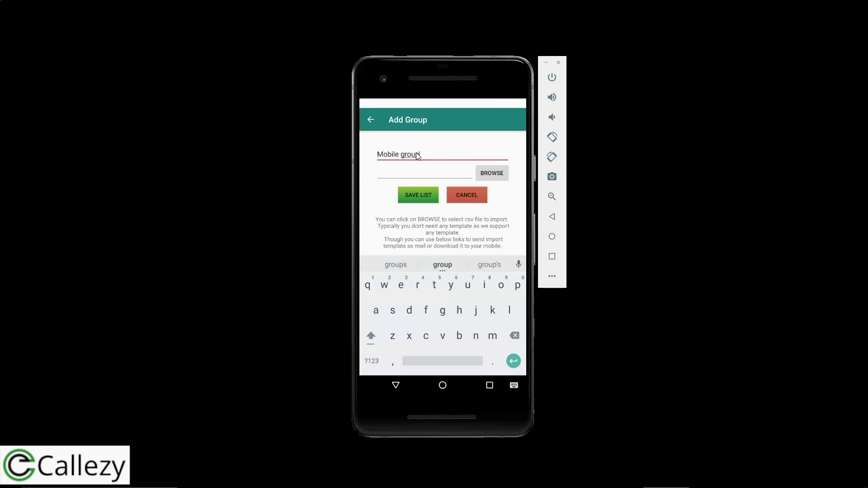
{"action": "left_click", "coordinate": [496, 176]}
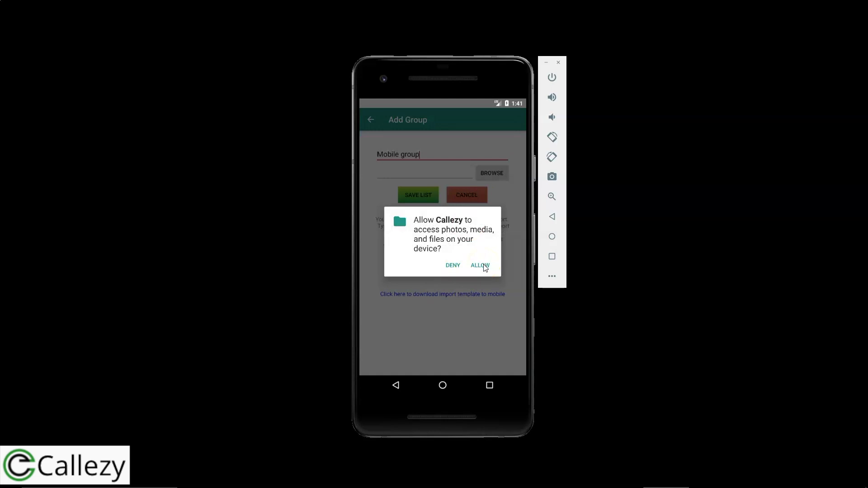
{"action": "left_click", "coordinate": [481, 266]}
Pick the callezy_sample file from Drive > My Drive > sample for import.
{"action": "left_click", "coordinate": [497, 176]}
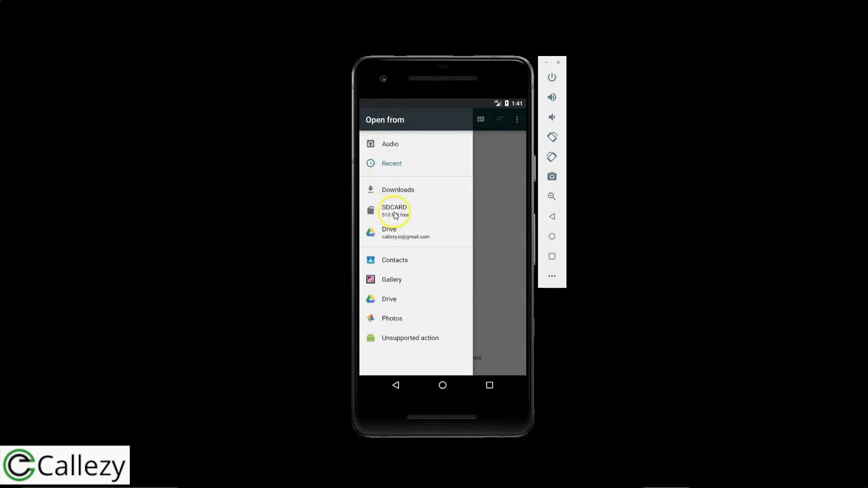
{"action": "left_click", "coordinate": [393, 235]}
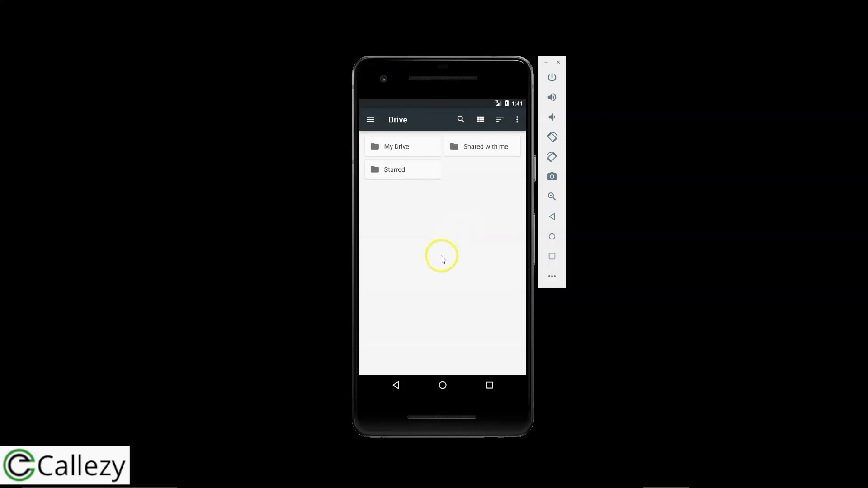
{"action": "left_click", "coordinate": [411, 148]}
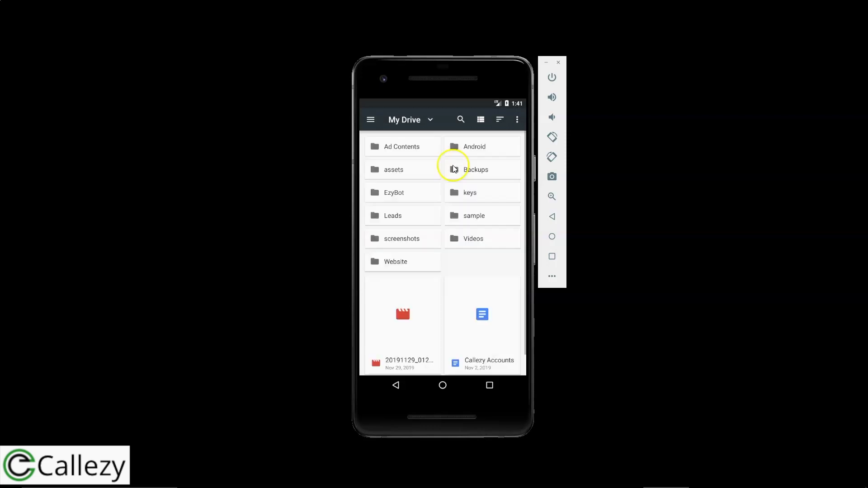
{"action": "left_click", "coordinate": [467, 216]}
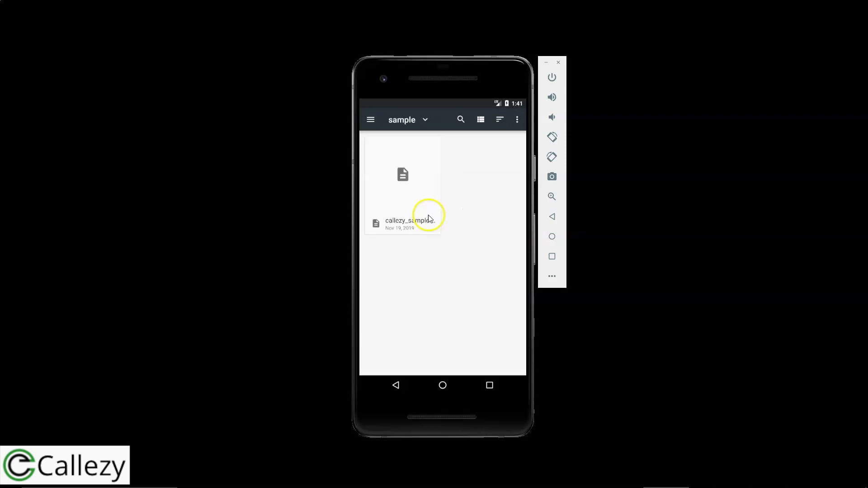
{"action": "left_click", "coordinate": [405, 196]}
{"action": "left_click", "coordinate": [403, 197]}
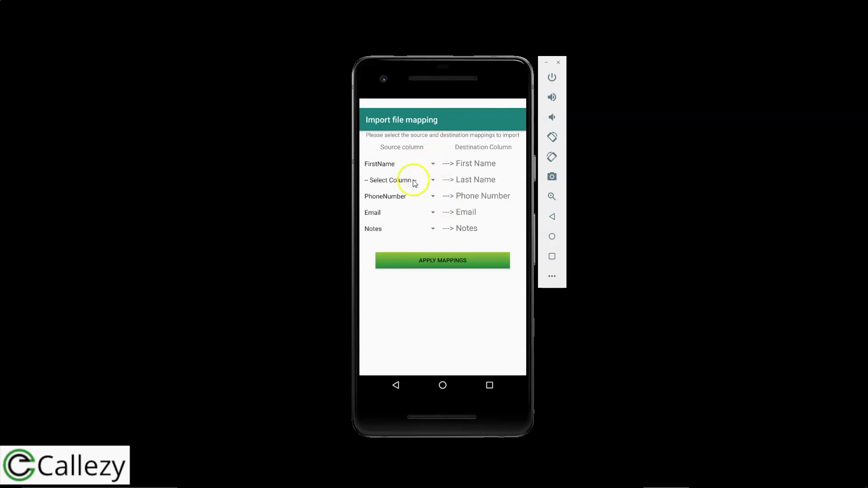
Review the First Name column mapping without changes and save Mobile group with its contacts.
{"action": "left_click", "coordinate": [429, 165]}
{"action": "left_click", "coordinate": [430, 166]}
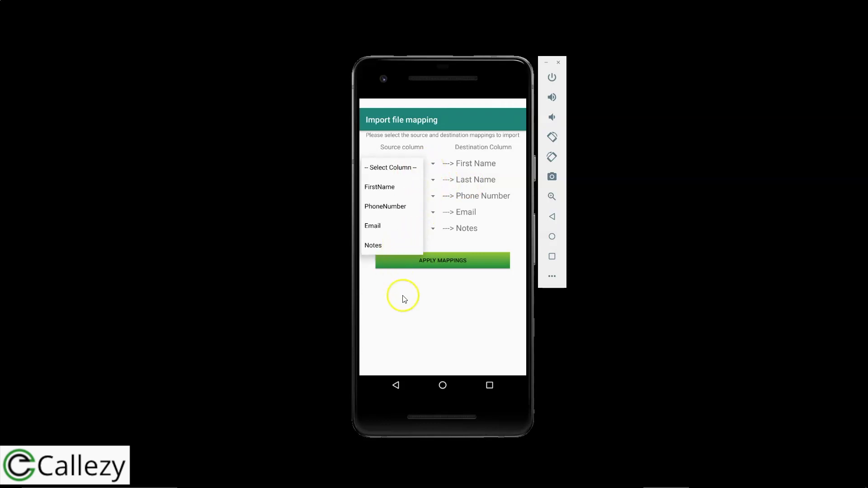
{"action": "left_click", "coordinate": [448, 261]}
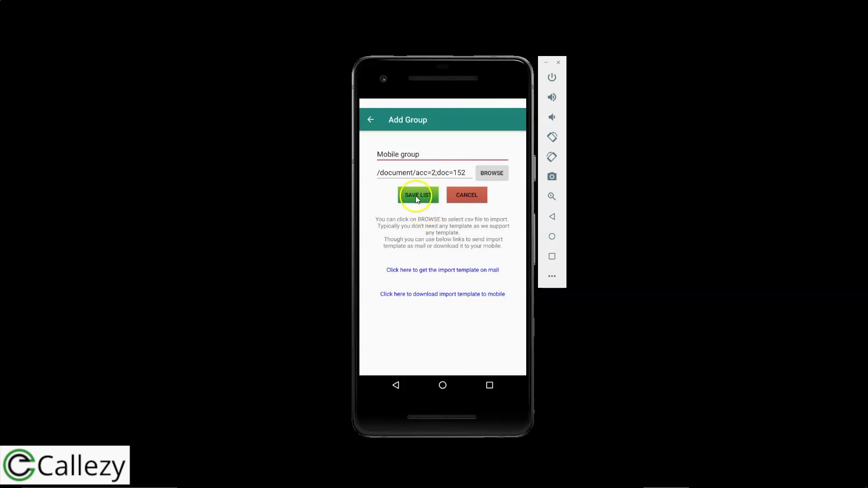
{"action": "left_click", "coordinate": [422, 195]}
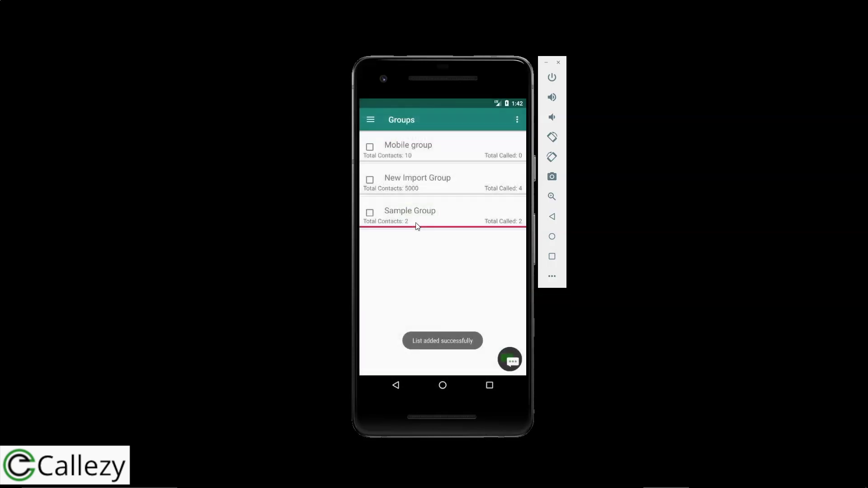
Scroll through Mobile group's not-yet-called contacts, then go back to the Home screen.
{"action": "left_click", "coordinate": [432, 145]}
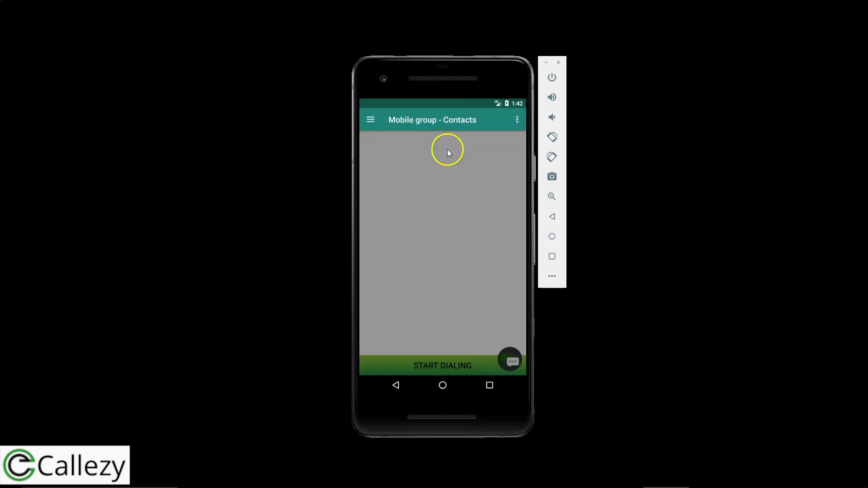
{"action": "left_click_drag", "start_coordinate": [438, 273], "coordinate": [440, 191]}
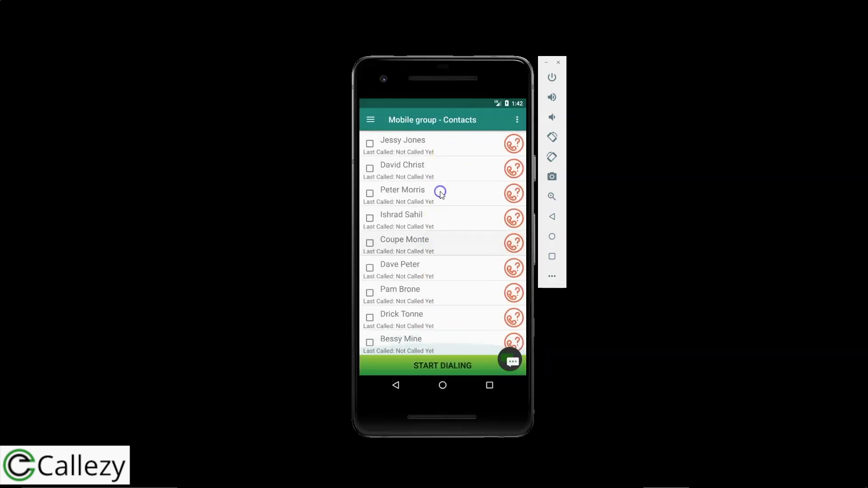
{"action": "left_click", "coordinate": [378, 121]}
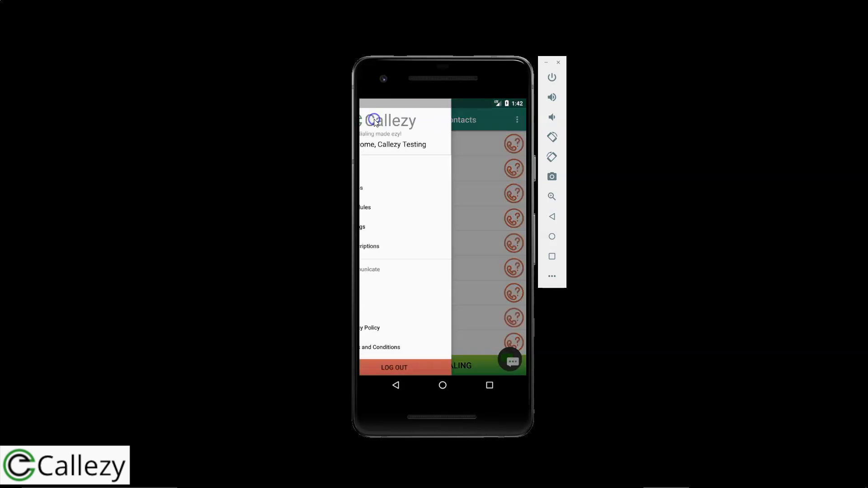
{"action": "left_click", "coordinate": [384, 166]}
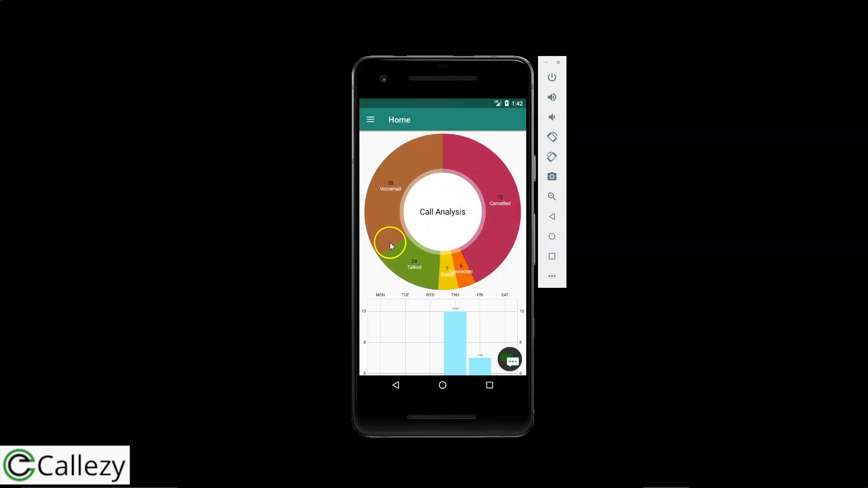
Scroll the Home screen and spin the Call Analysis donut chart.
{"action": "left_click_drag", "start_coordinate": [376, 281], "coordinate": [361, 292]}
{"action": "left_click_drag", "start_coordinate": [428, 157], "coordinate": [491, 244]}
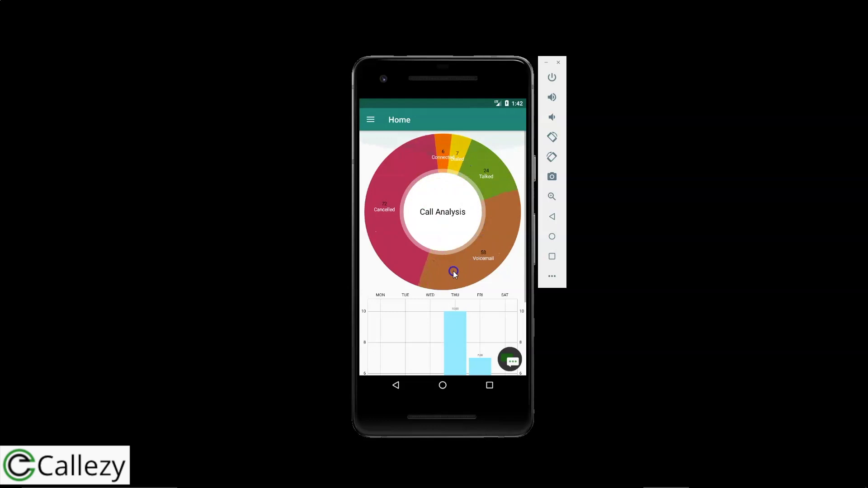
{"action": "left_click_drag", "start_coordinate": [418, 253], "coordinate": [387, 210]}
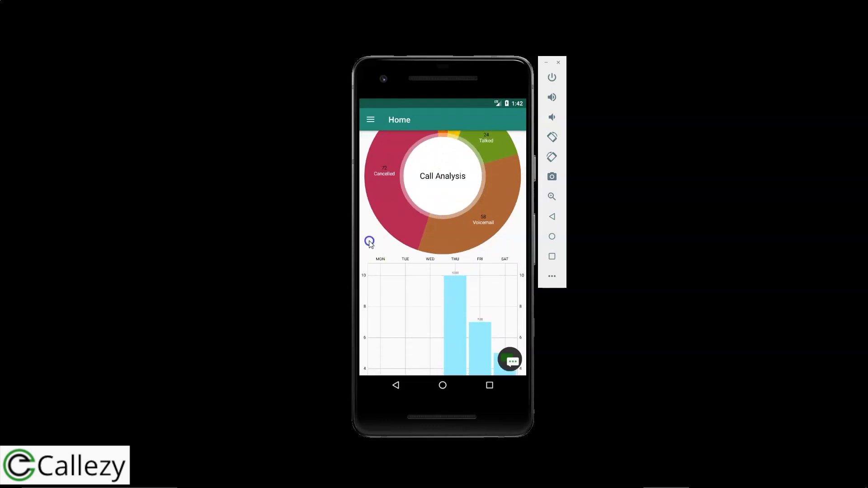
{"action": "left_click_drag", "start_coordinate": [368, 240], "coordinate": [369, 172]}
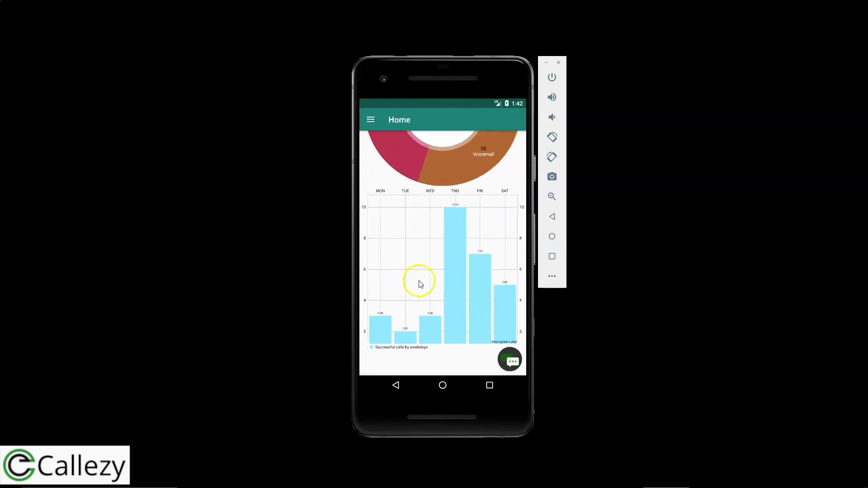
Highlight each weekday successful-calls bar, Thursday to Monday, then open the web account dropdown.
{"action": "left_click", "coordinate": [459, 266]}
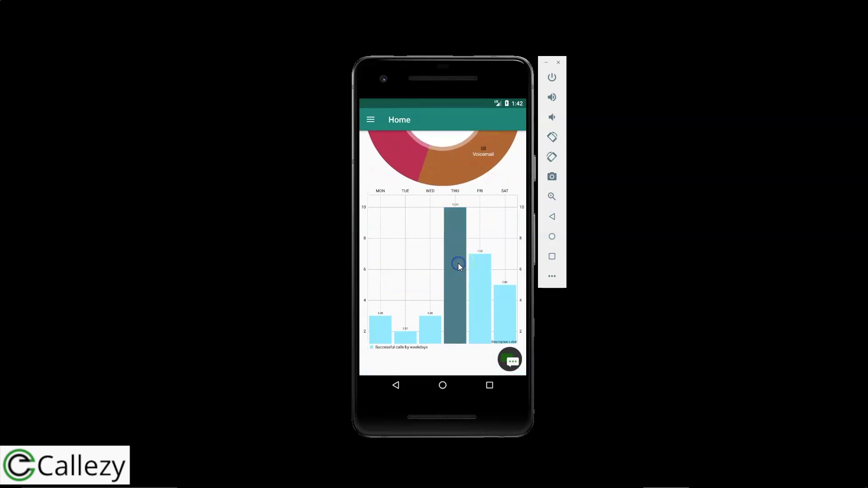
{"action": "left_click", "coordinate": [478, 278]}
{"action": "left_click", "coordinate": [500, 286]}
{"action": "left_click", "coordinate": [480, 278]}
{"action": "left_click", "coordinate": [452, 265]}
{"action": "left_click", "coordinate": [431, 326]}
{"action": "left_click", "coordinate": [408, 336]}
{"action": "left_click", "coordinate": [378, 327]}
{"action": "left_click", "coordinate": [368, 325]}
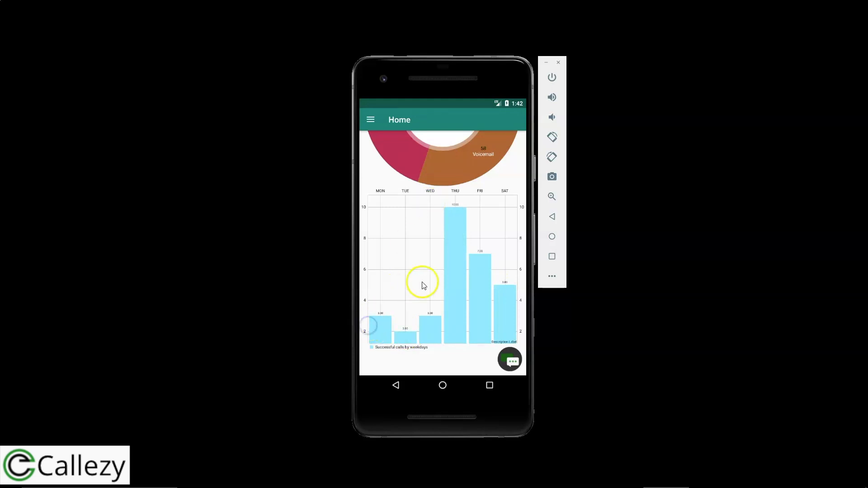
{"action": "left_click_drag", "start_coordinate": [424, 285], "coordinate": [407, 357]}
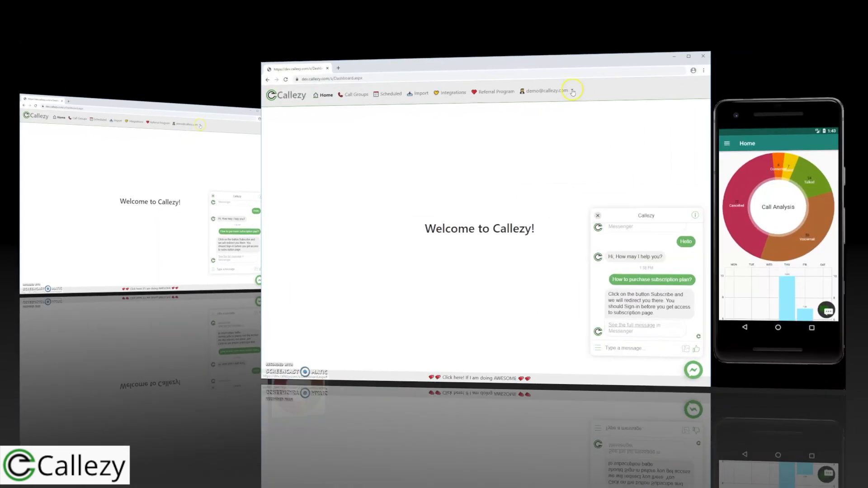
{"action": "left_click", "coordinate": [572, 91]}
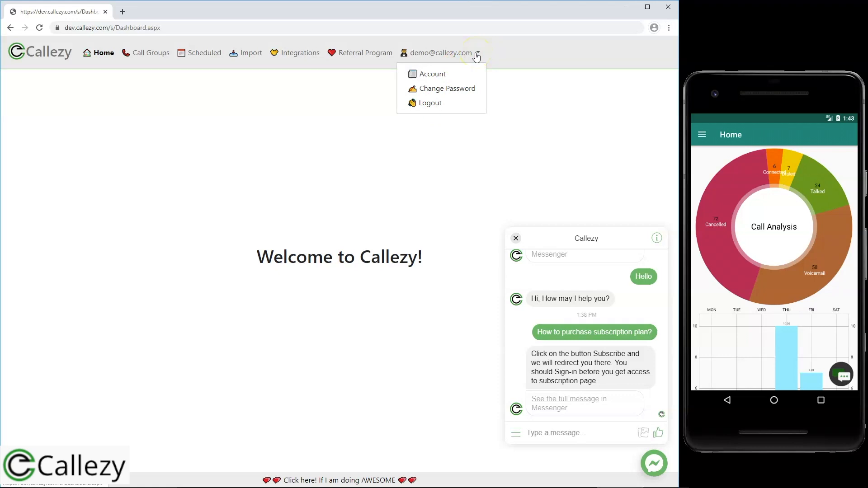
Log out of the web dashboard, then choose Logout from the mobile app's drawer.
{"action": "left_click", "coordinate": [433, 107]}
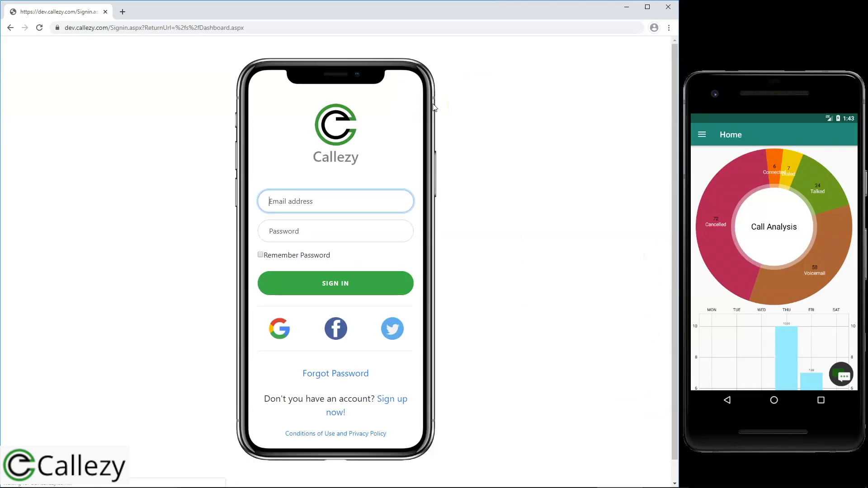
{"action": "left_click", "coordinate": [702, 134]}
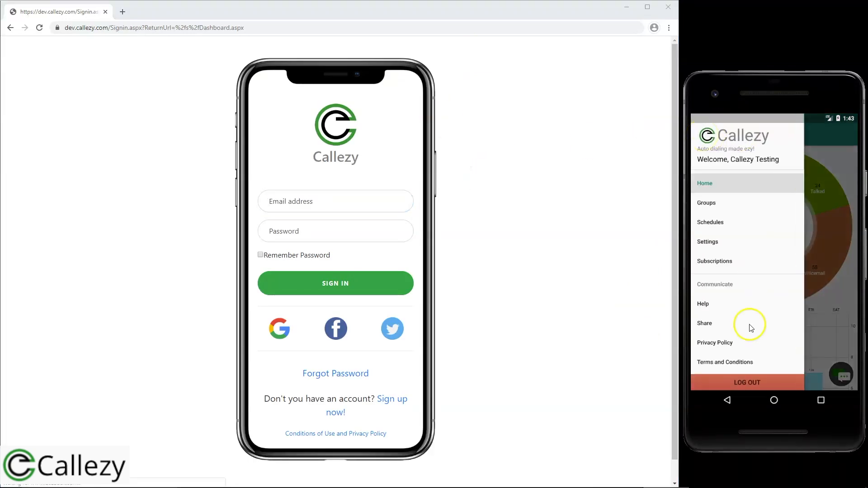
{"action": "left_click", "coordinate": [756, 383]}
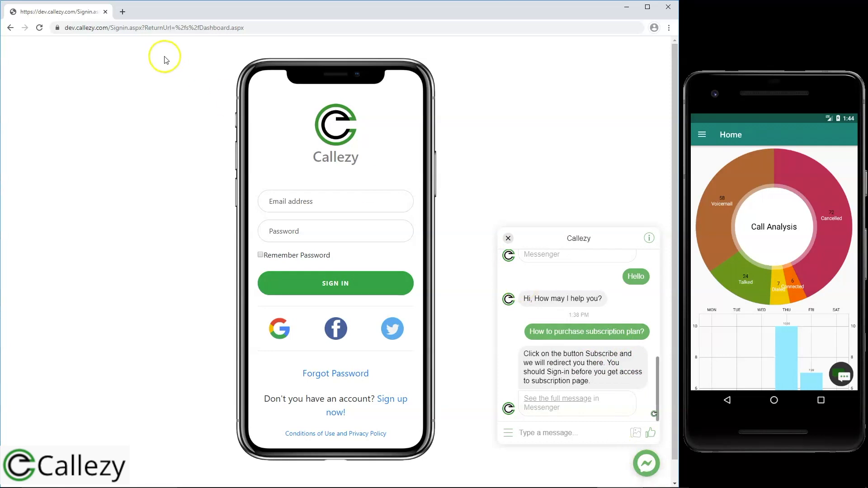
Open the app's Help page, play a how-to video, and return to Help.
{"action": "left_click", "coordinate": [703, 135]}
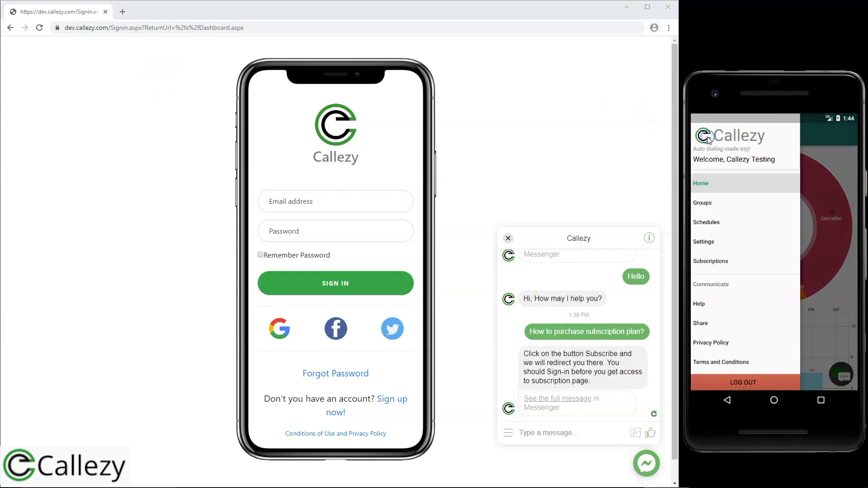
{"action": "left_click", "coordinate": [708, 308]}
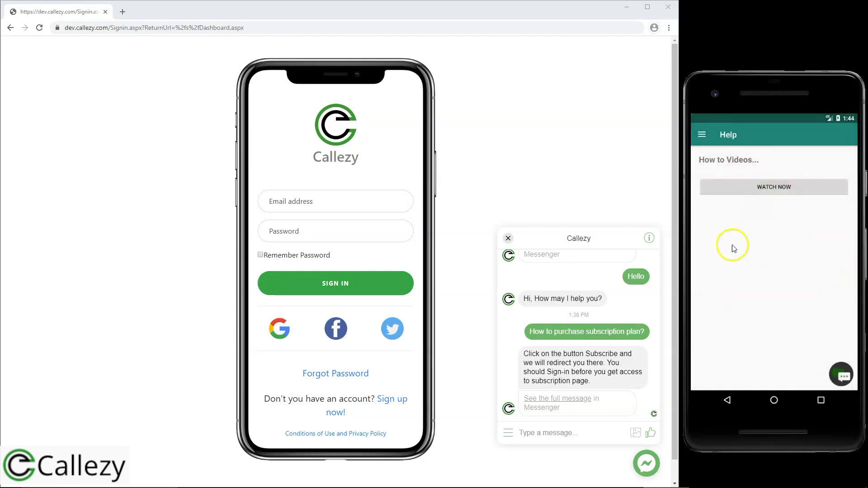
{"action": "left_click", "coordinate": [767, 188]}
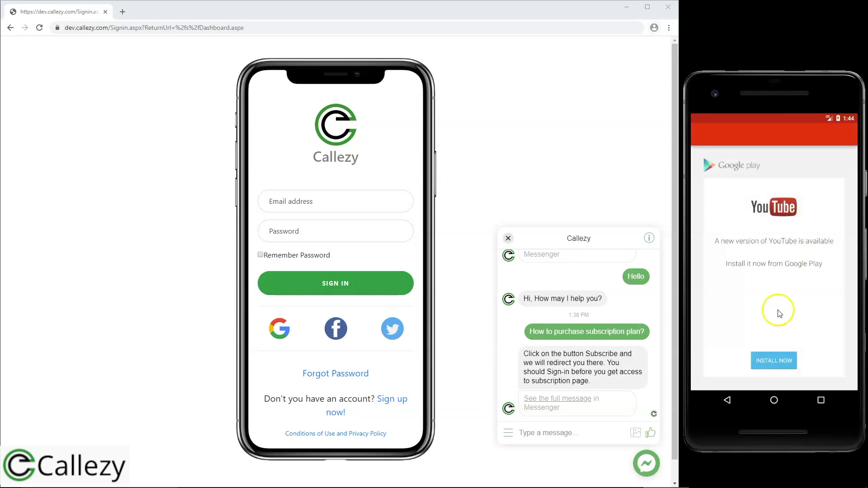
{"action": "left_click", "coordinate": [727, 401]}
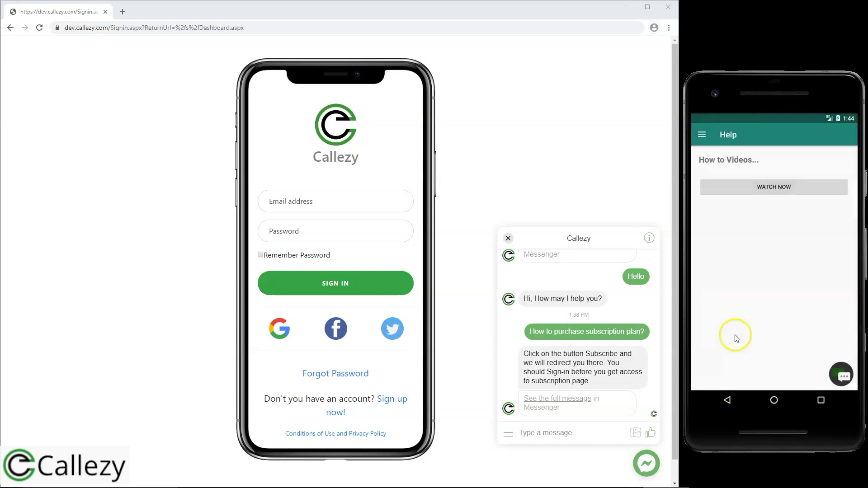